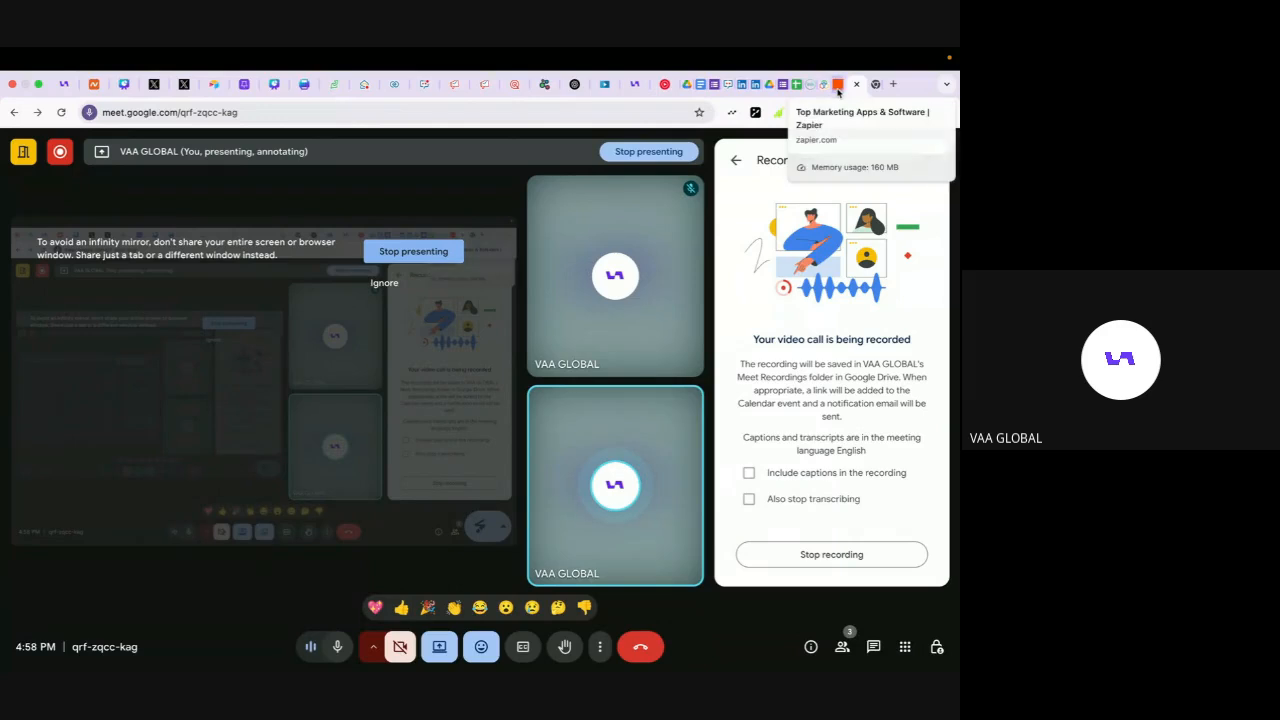
- Switch from the video call to the open Zapier page and load the zapier.com homepage
click(838, 88)
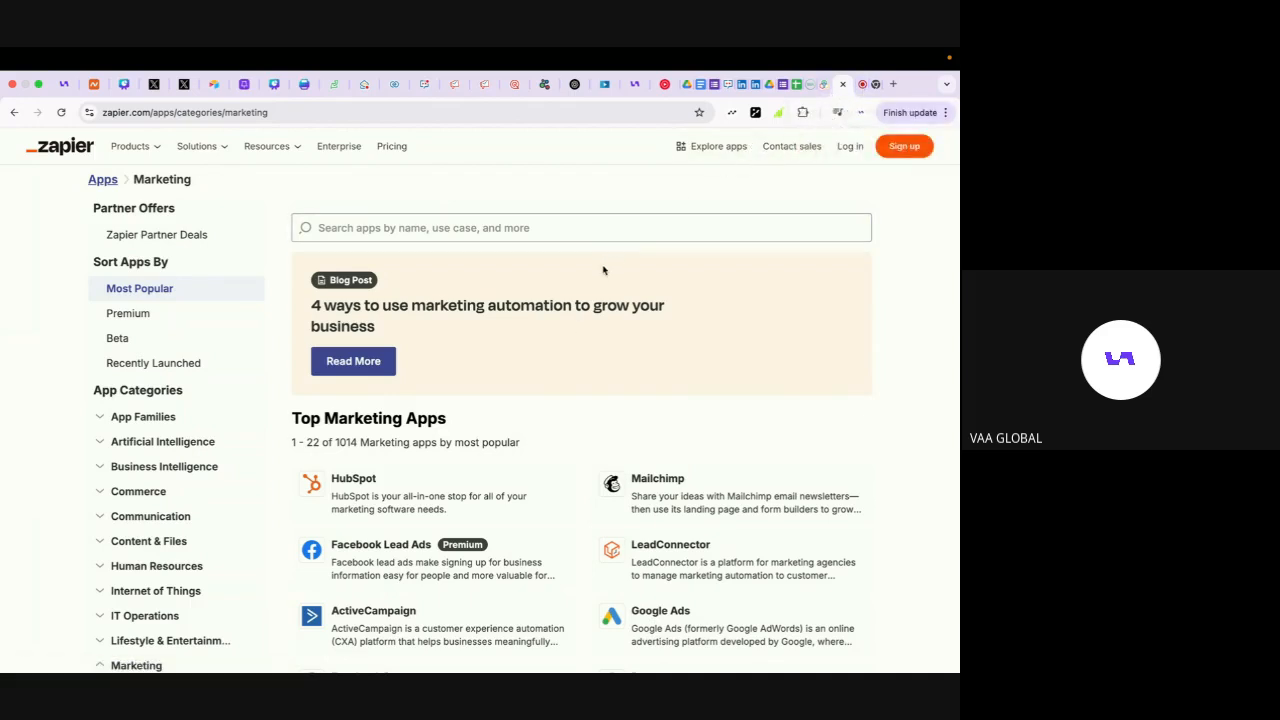
click(268, 113)
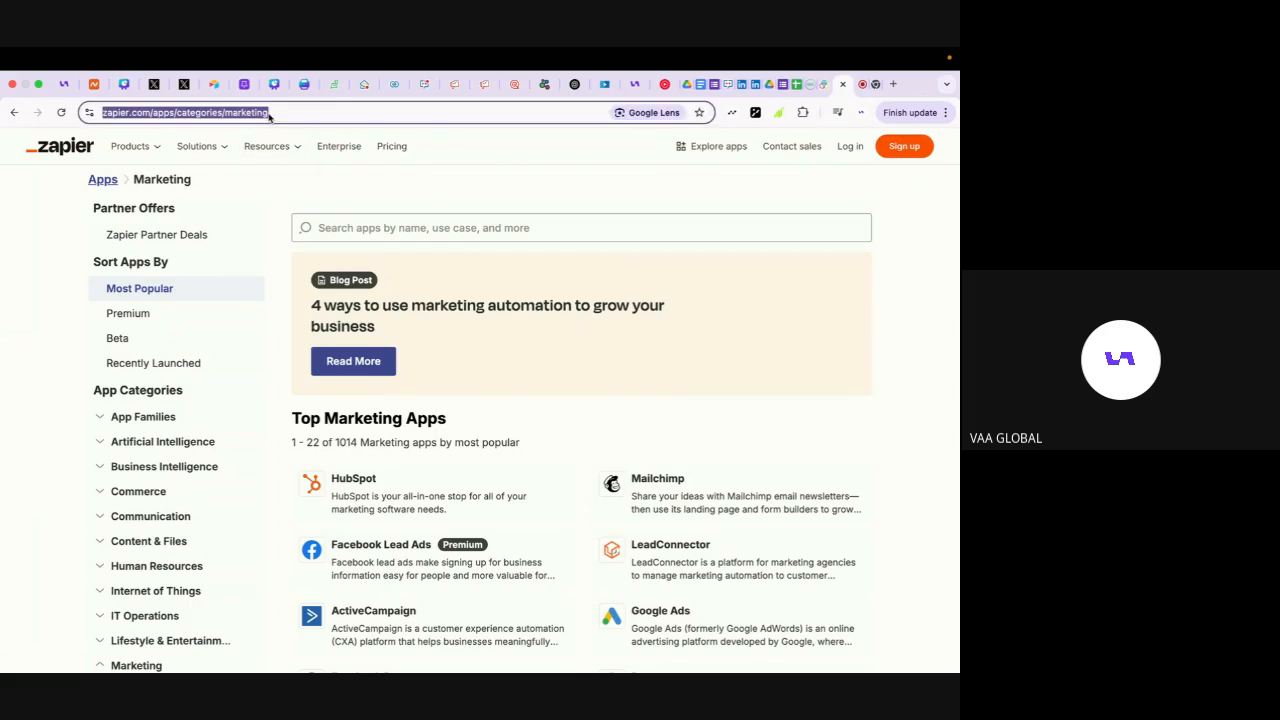
text(za)
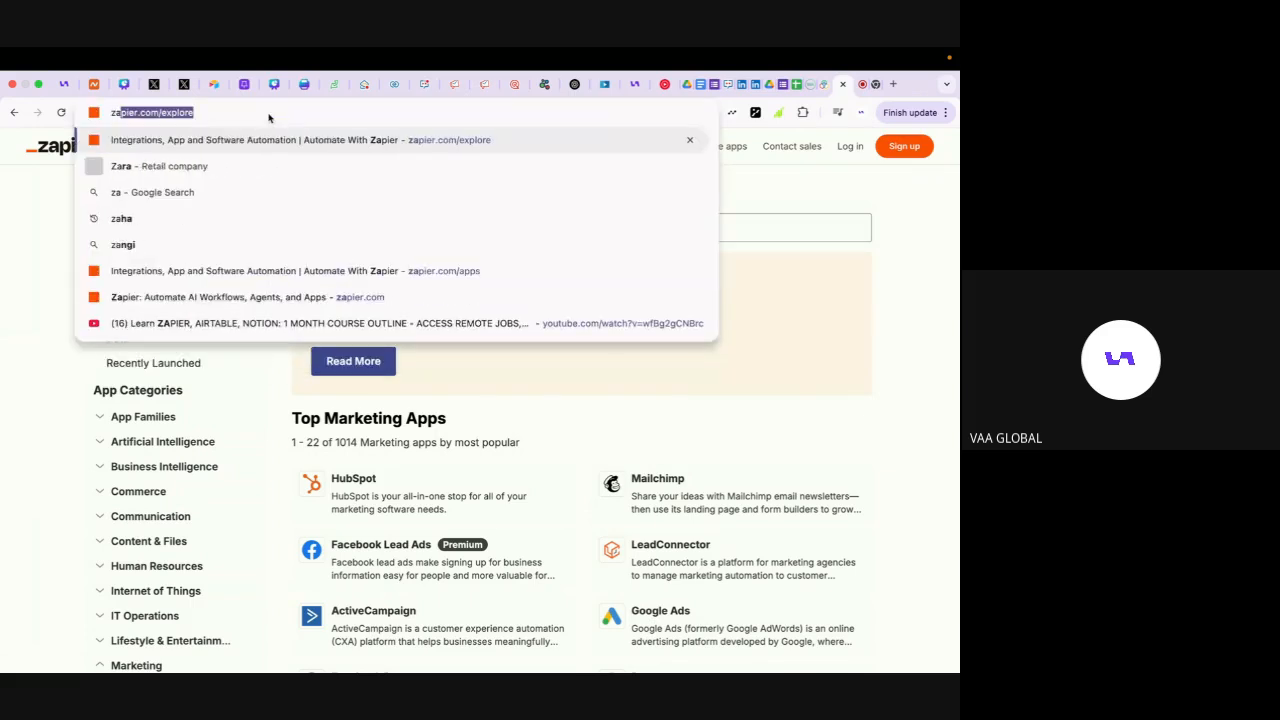
text(pier.com)
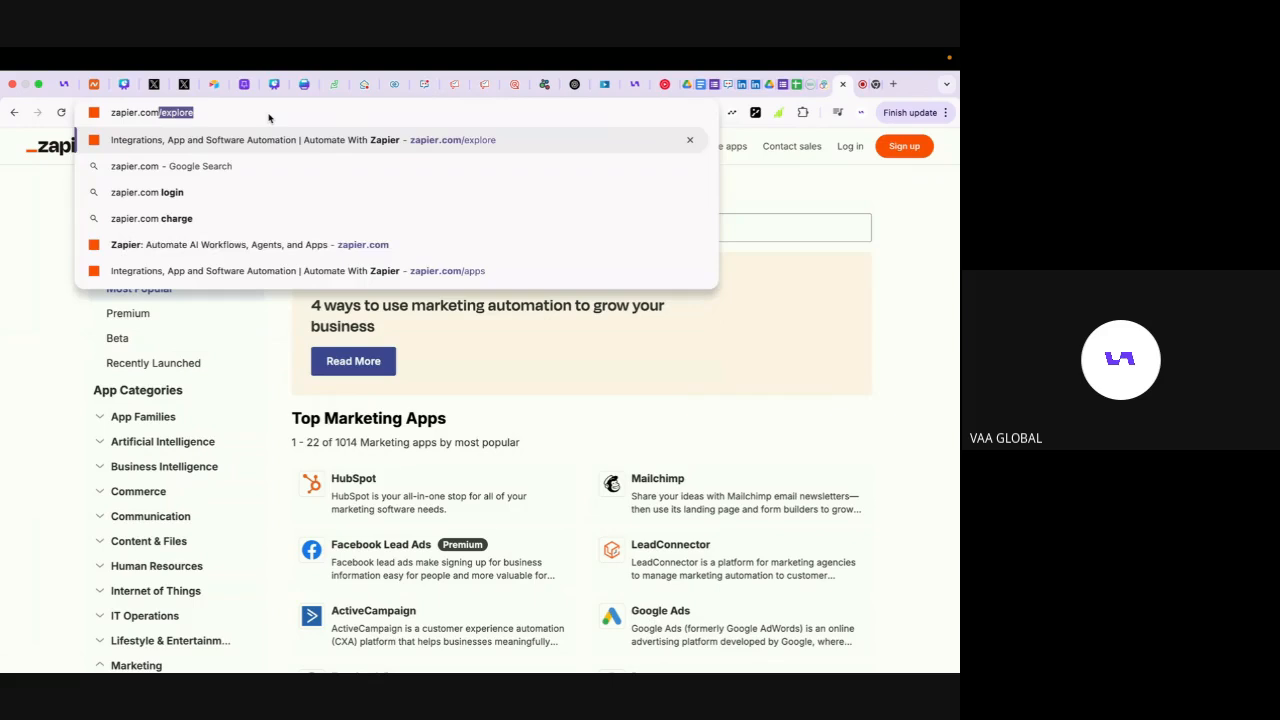
key(BackSpace)
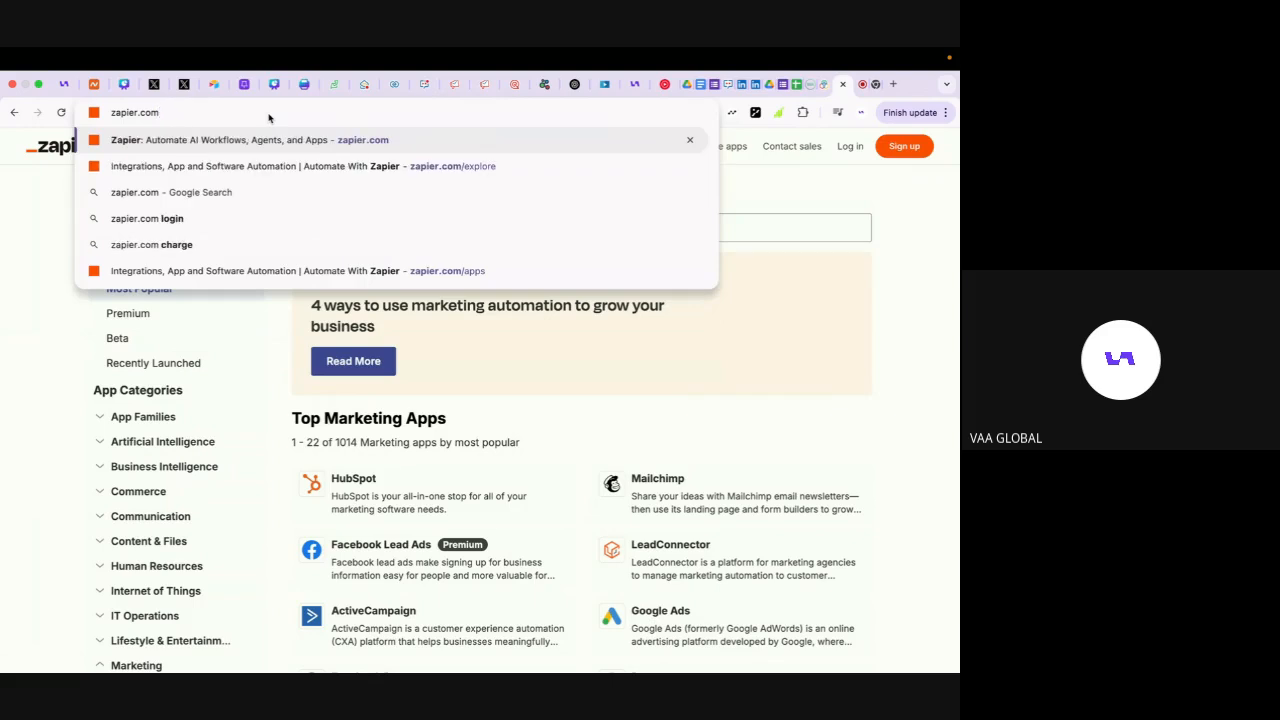
key(Return)
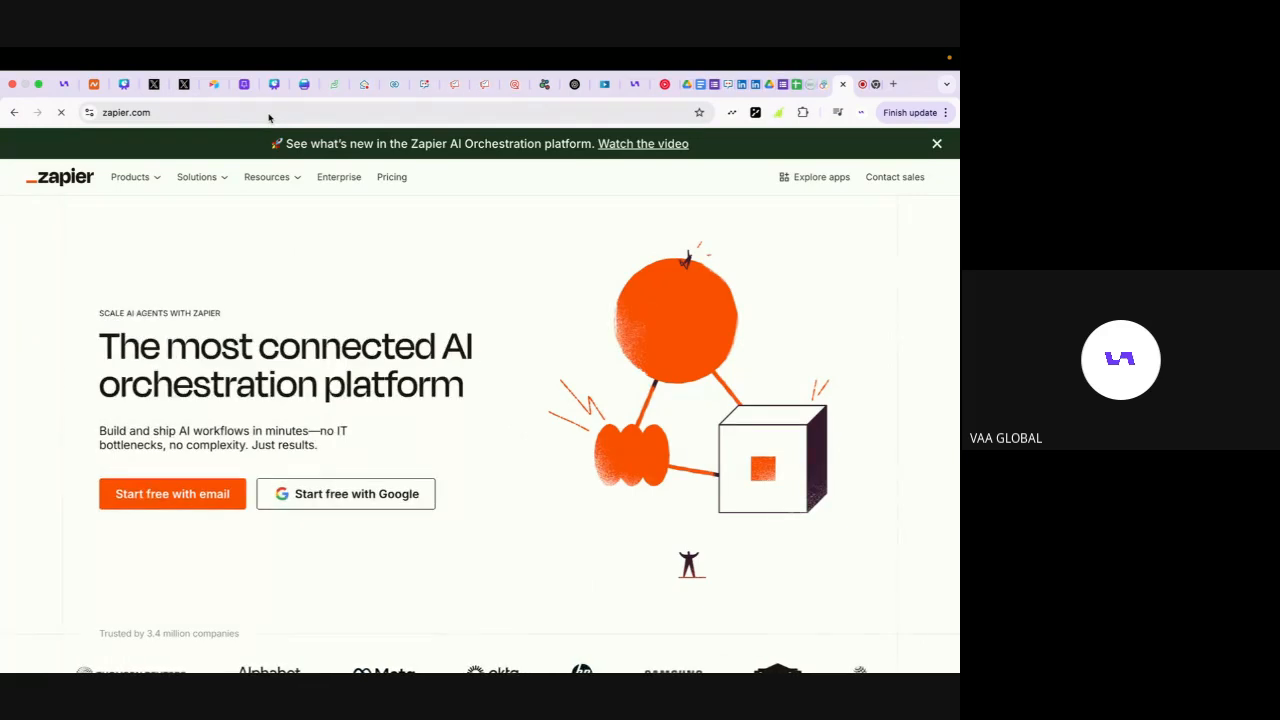
- Look through the Zapier homepage, covering the AI automation toolkit, pre-built templates and customer stories
scroll(320, 267, down, 1)
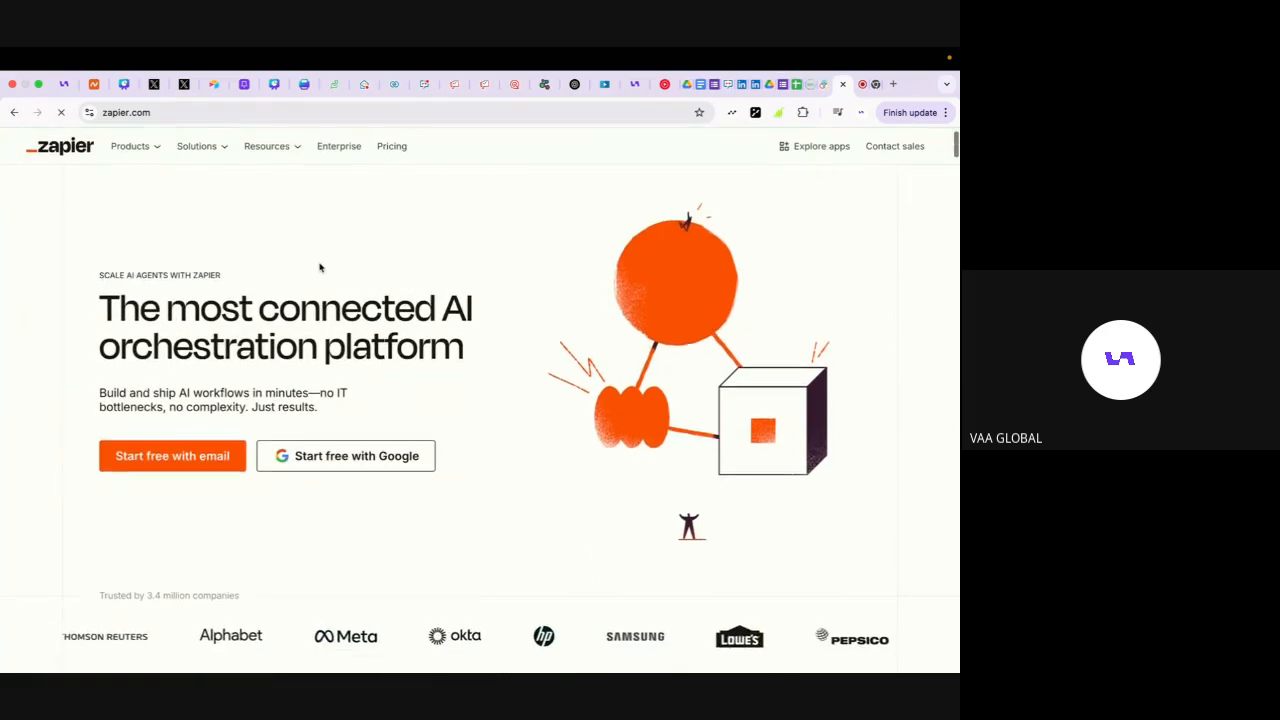
scroll(320, 267, down, 5)
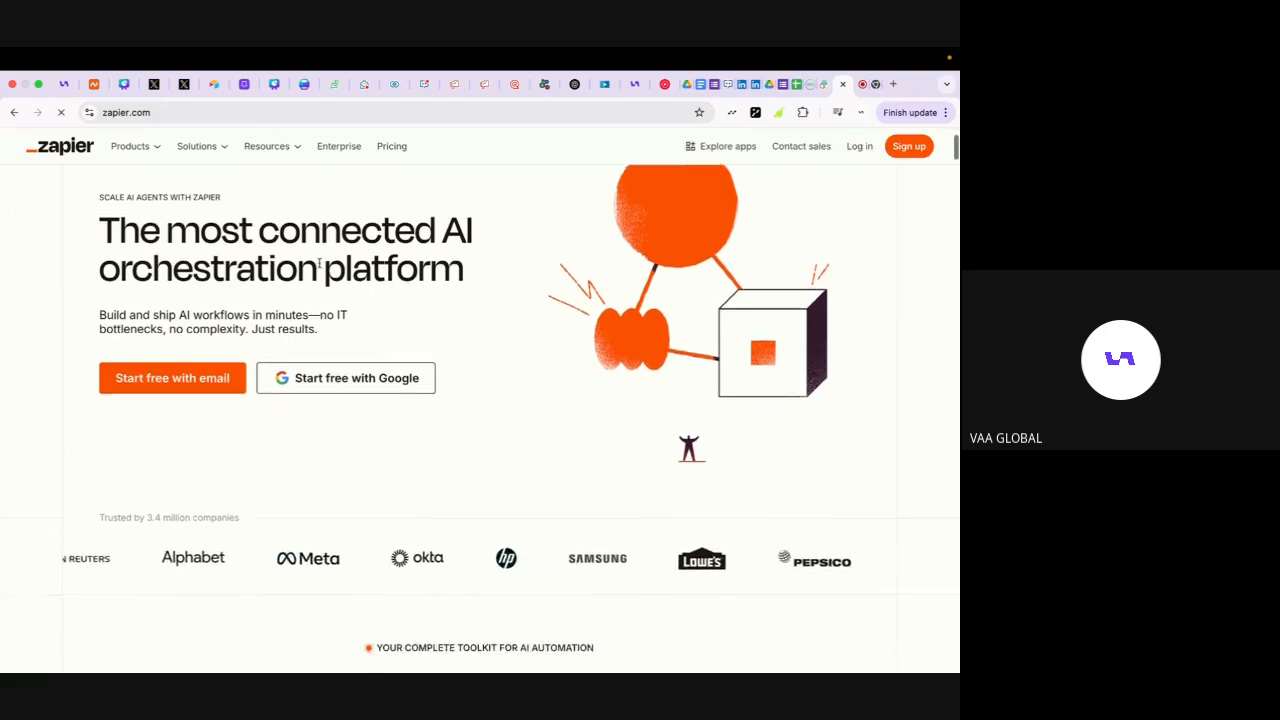
scroll(320, 267, down, 3)
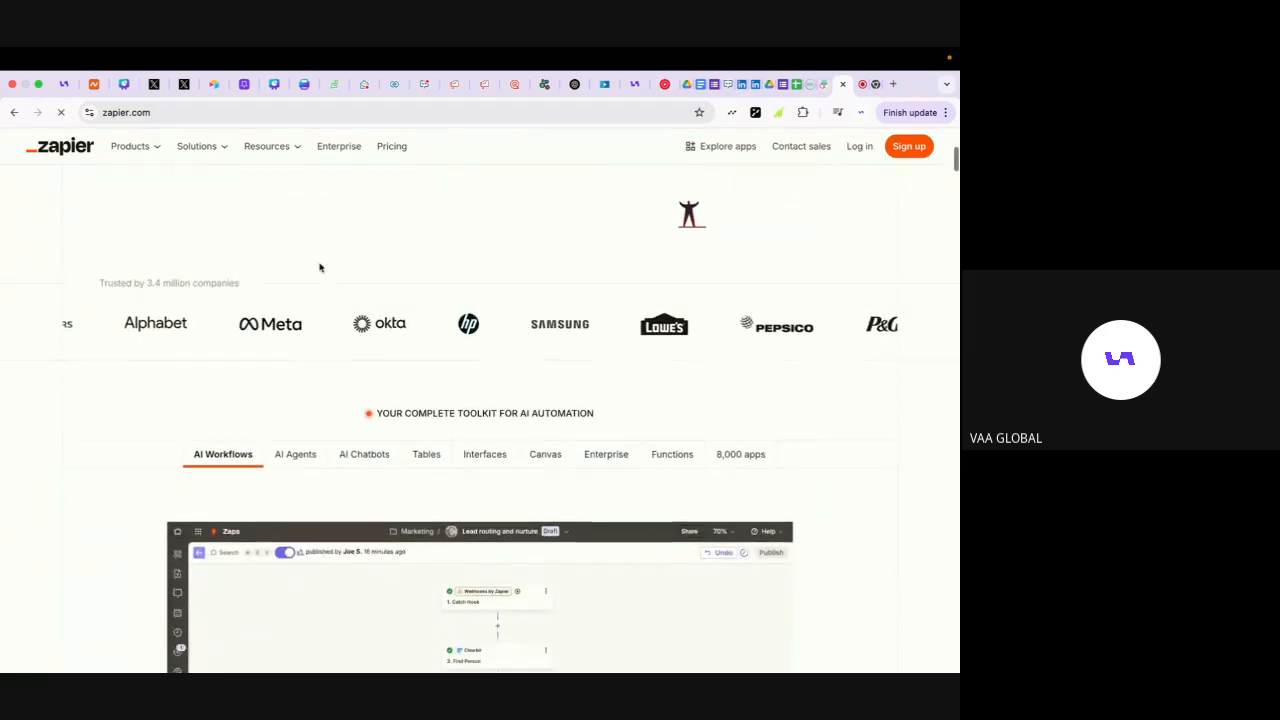
scroll(320, 267, down, 8)
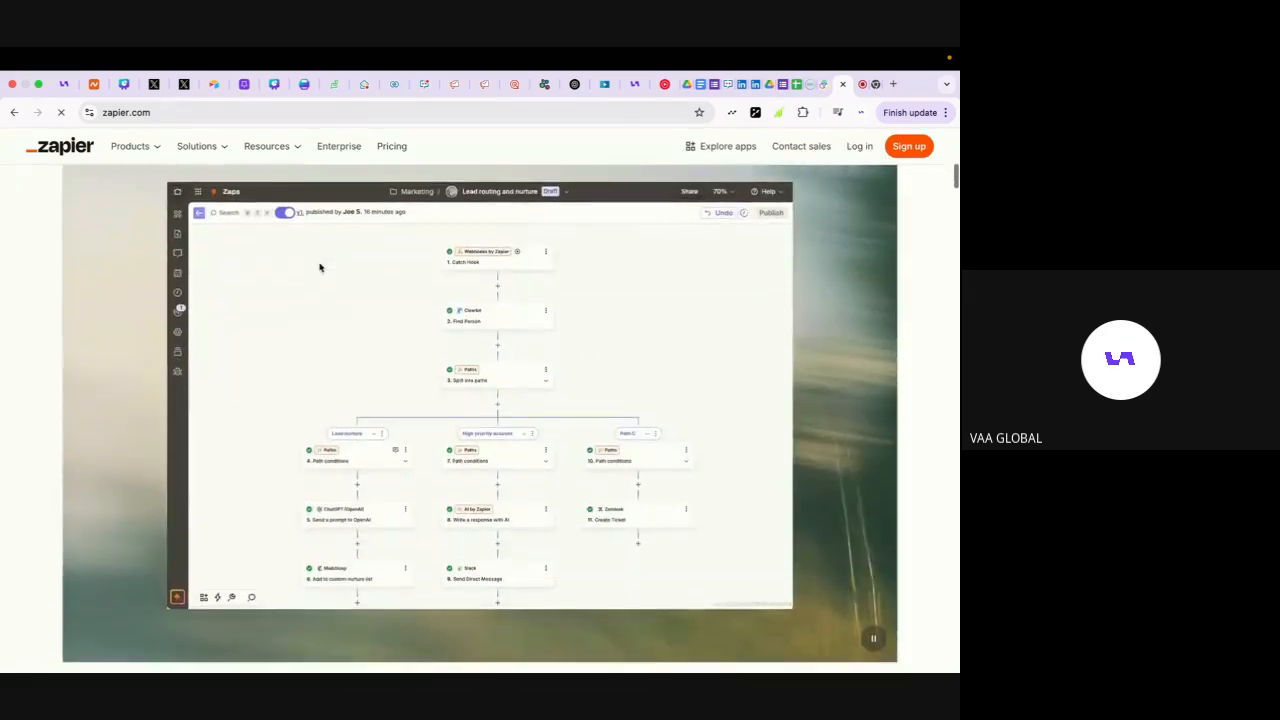
scroll(320, 267, down, 5)
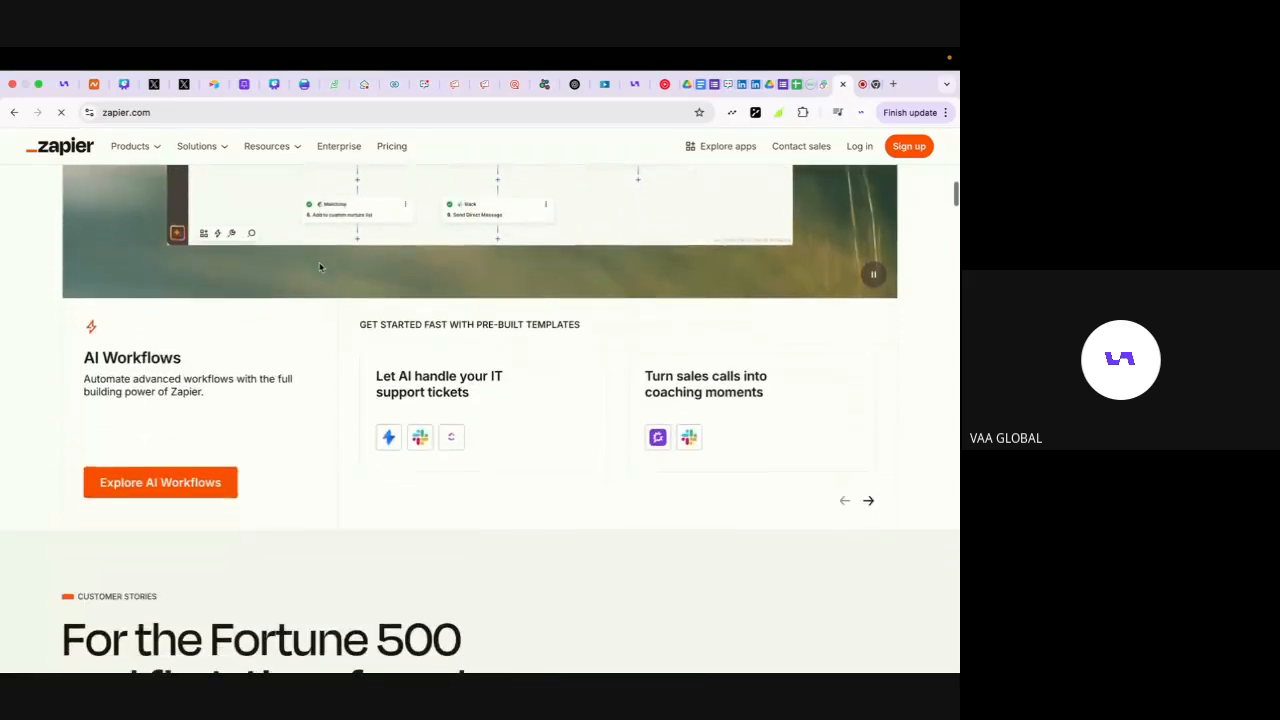
scroll(320, 267, down, 2)
scroll(320, 267, down, 7)
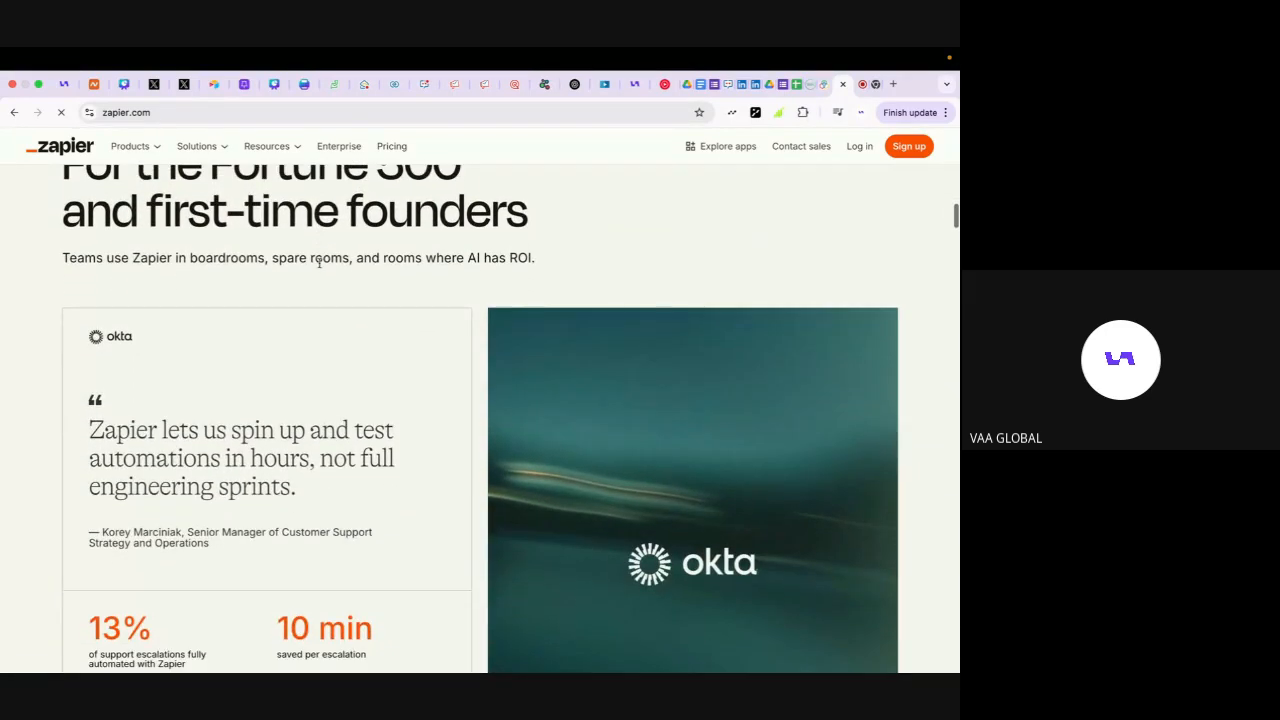
scroll(320, 262, up, 11)
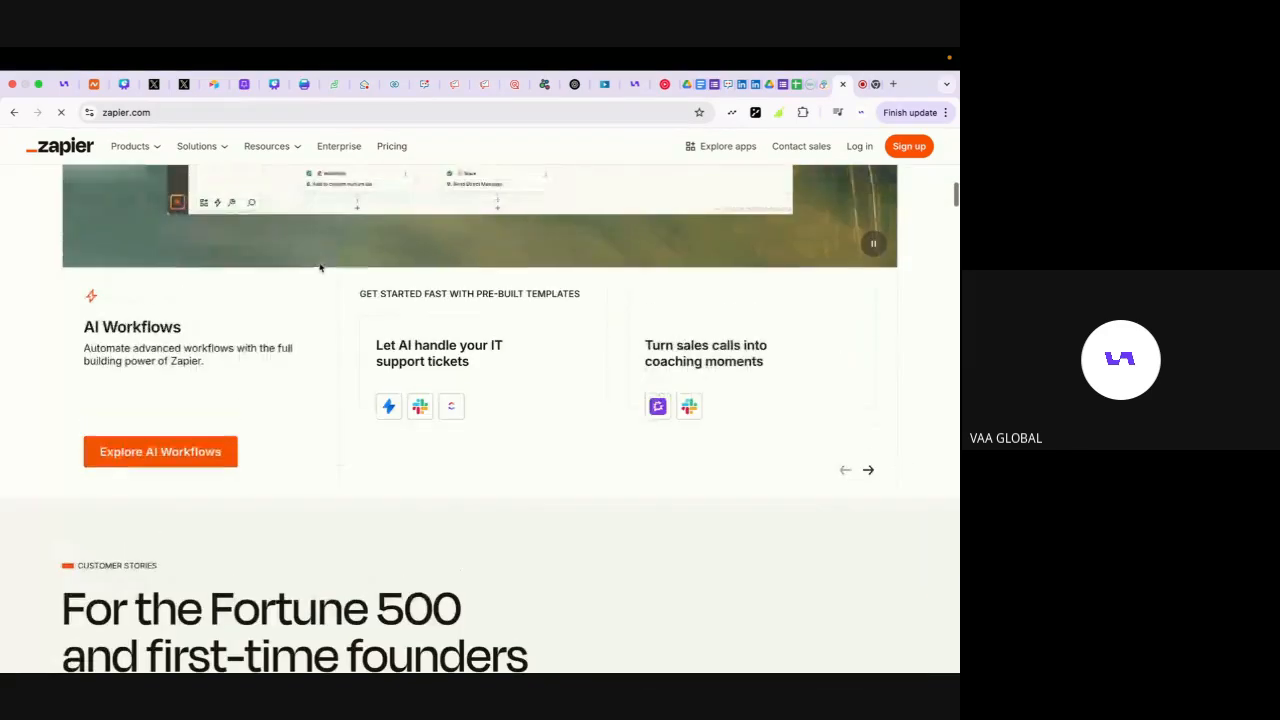
scroll(320, 266, up, 10)
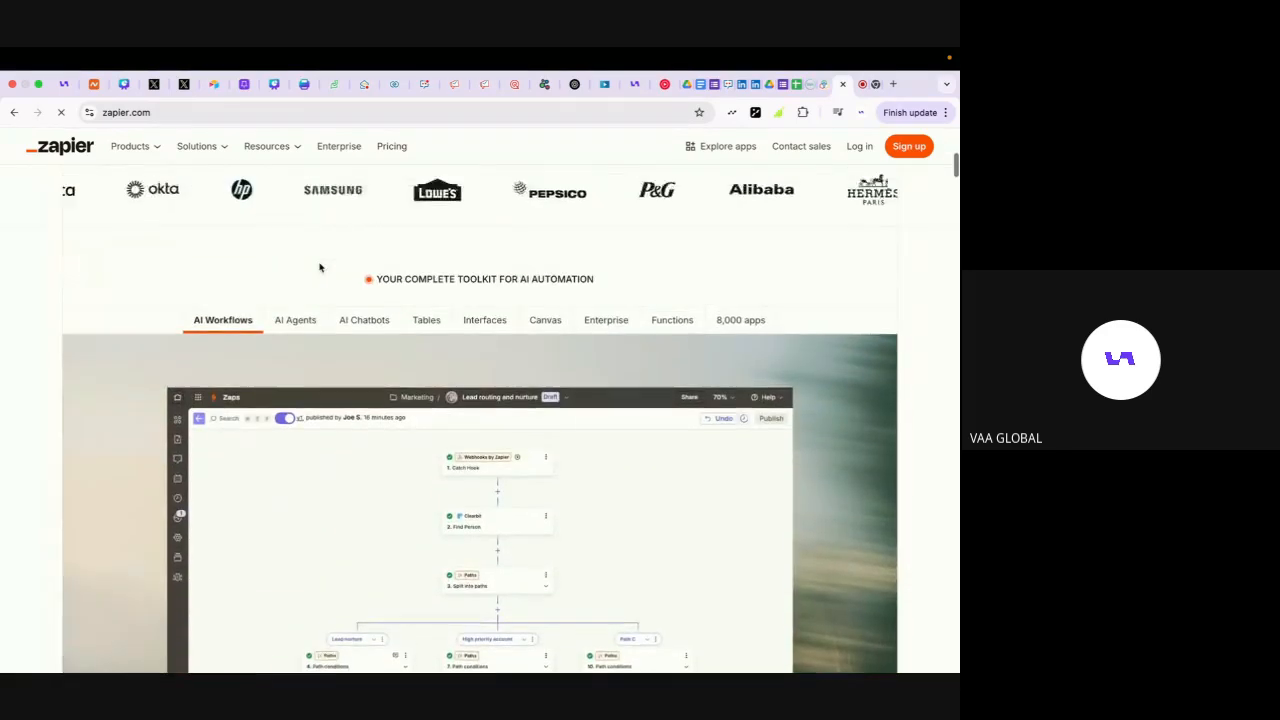
scroll(320, 266, up, 2)
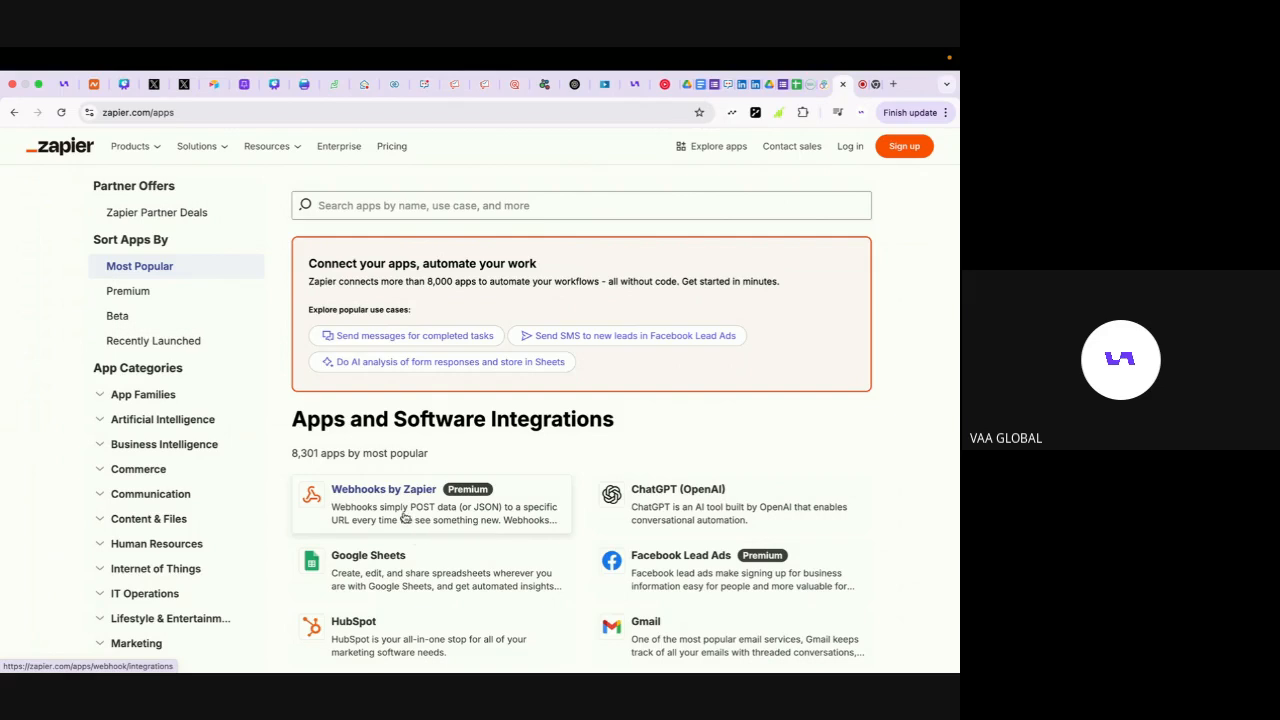
- Look through the most popular apps listed under Apps and Software Integrations in the app directory
scroll(418, 603, down, 3)
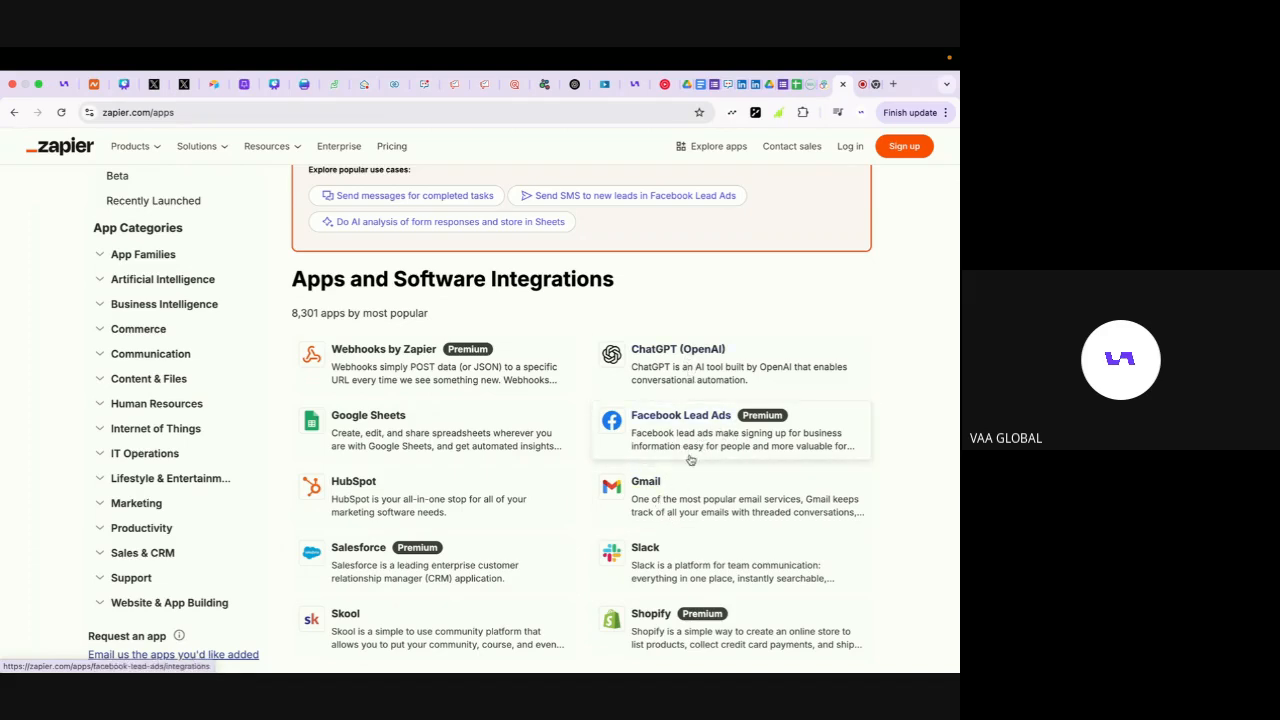
scroll(688, 430, down, 1)
scroll(686, 520, down, 1)
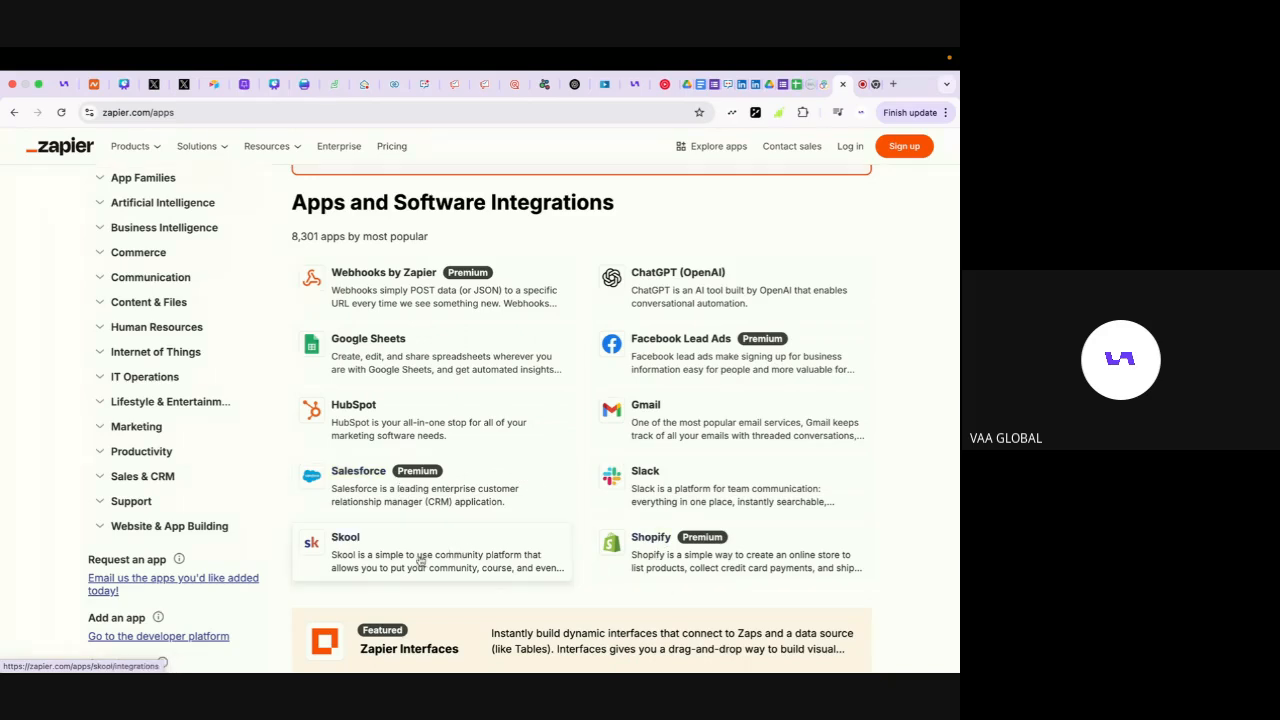
scroll(366, 532, down, 1)
scroll(366, 532, down, 2)
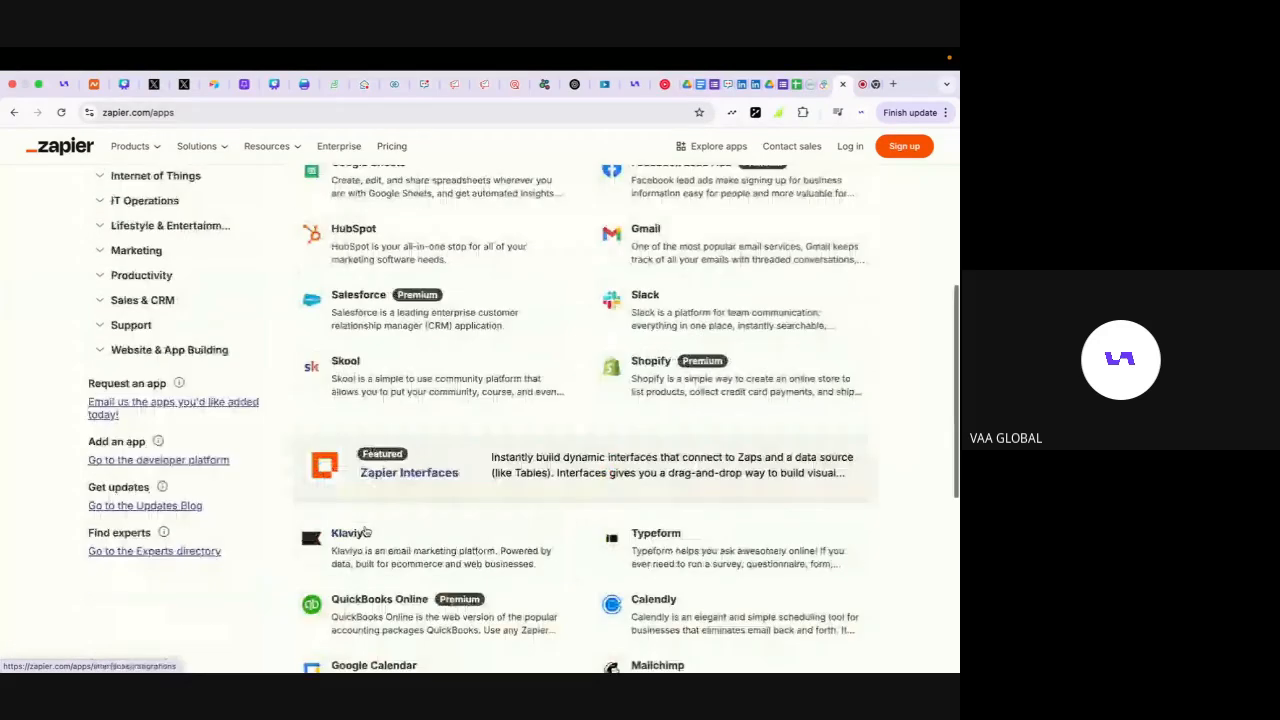
scroll(366, 532, down, 2)
scroll(365, 531, up, 3)
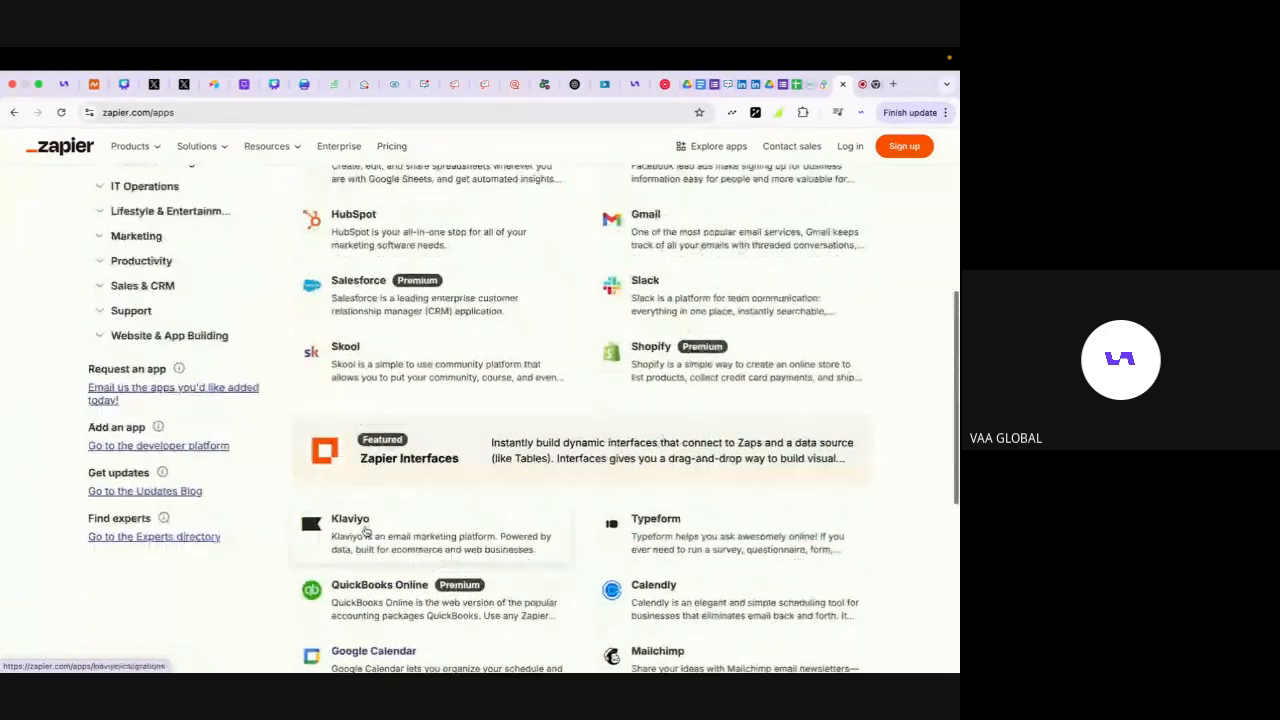
scroll(366, 532, up, 4)
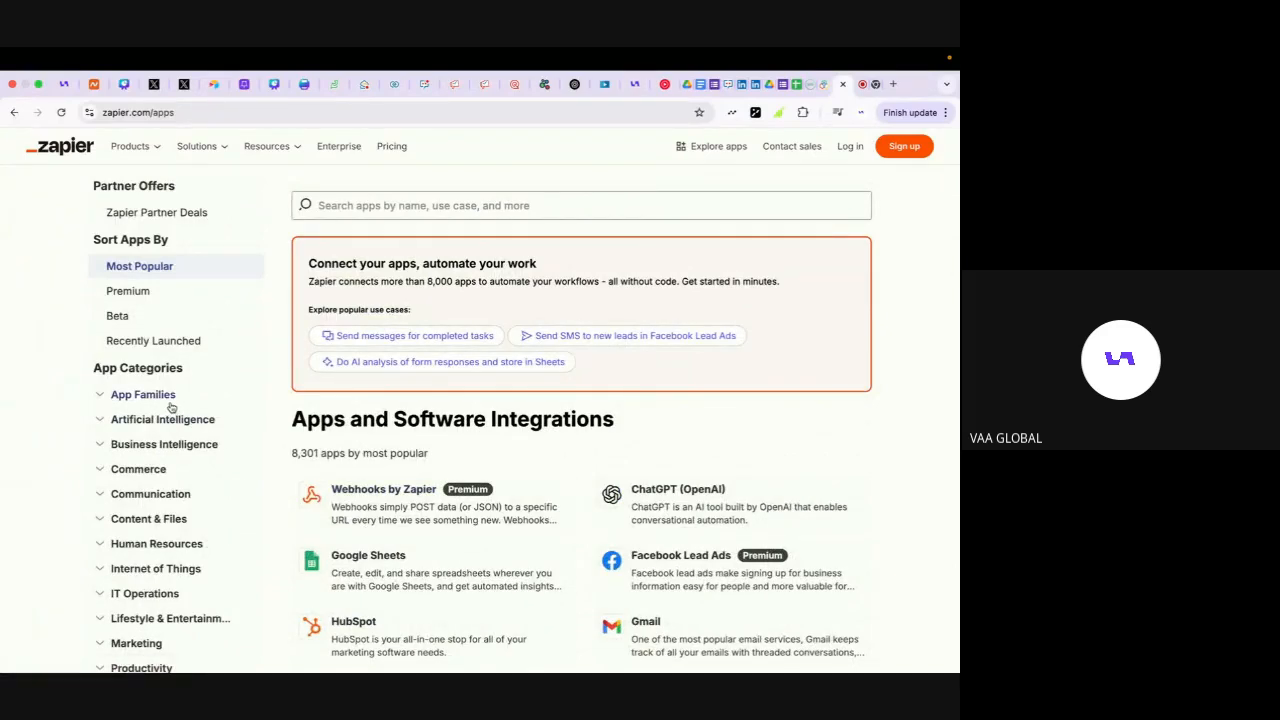
- Expand the App Families, Artificial Intelligence and Business Intelligence app categories to view their subcategories
scroll(150, 455, down, 2)
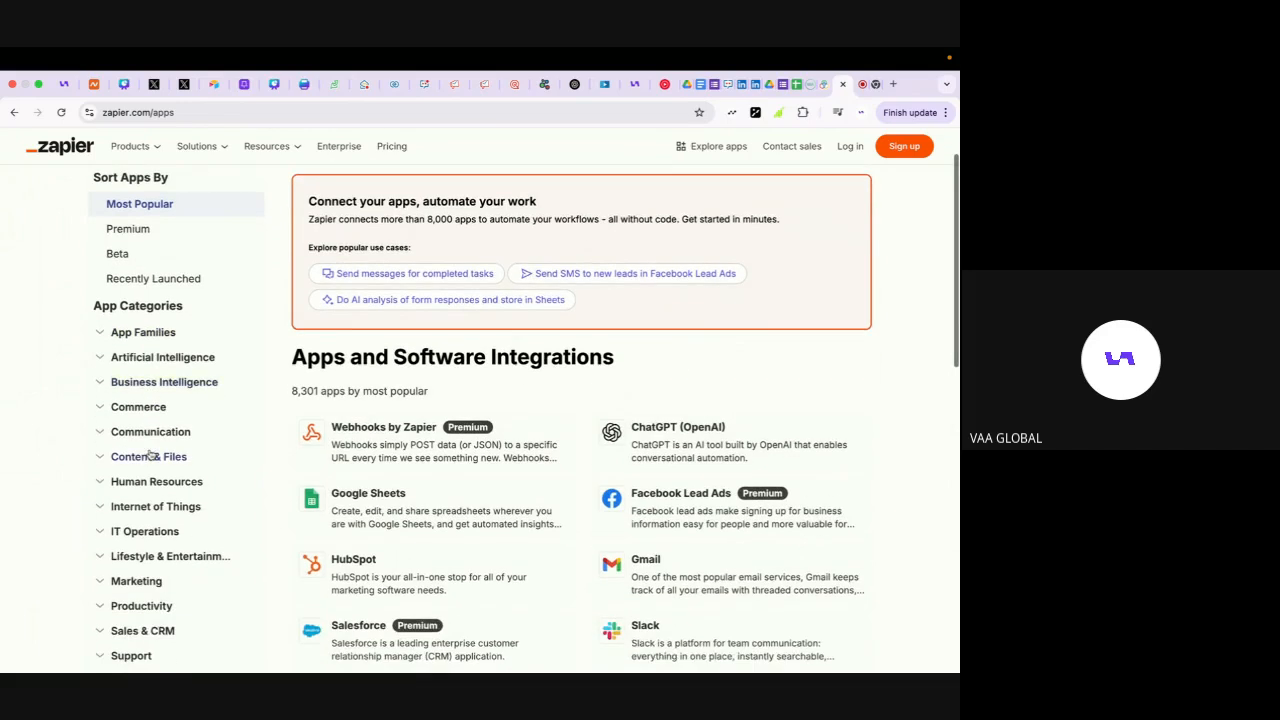
scroll(150, 455, down, 2)
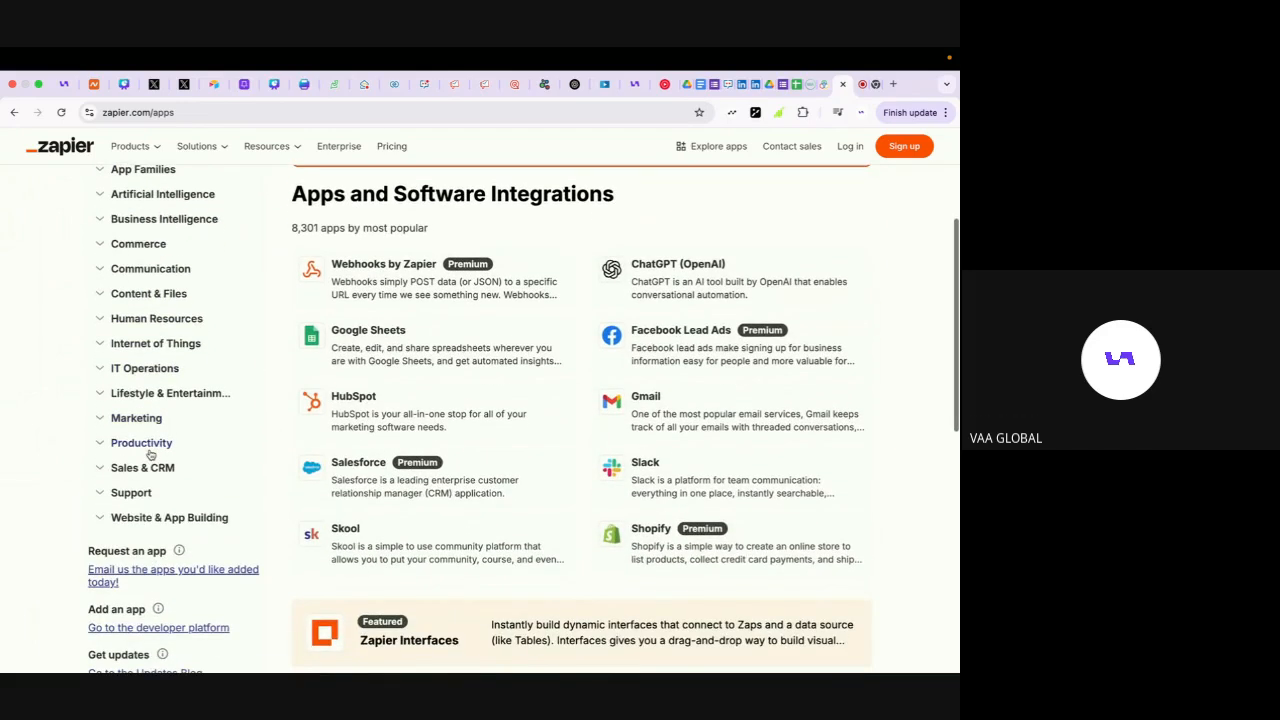
scroll(150, 455, up, 3)
scroll(150, 455, up, 1)
click(130, 396)
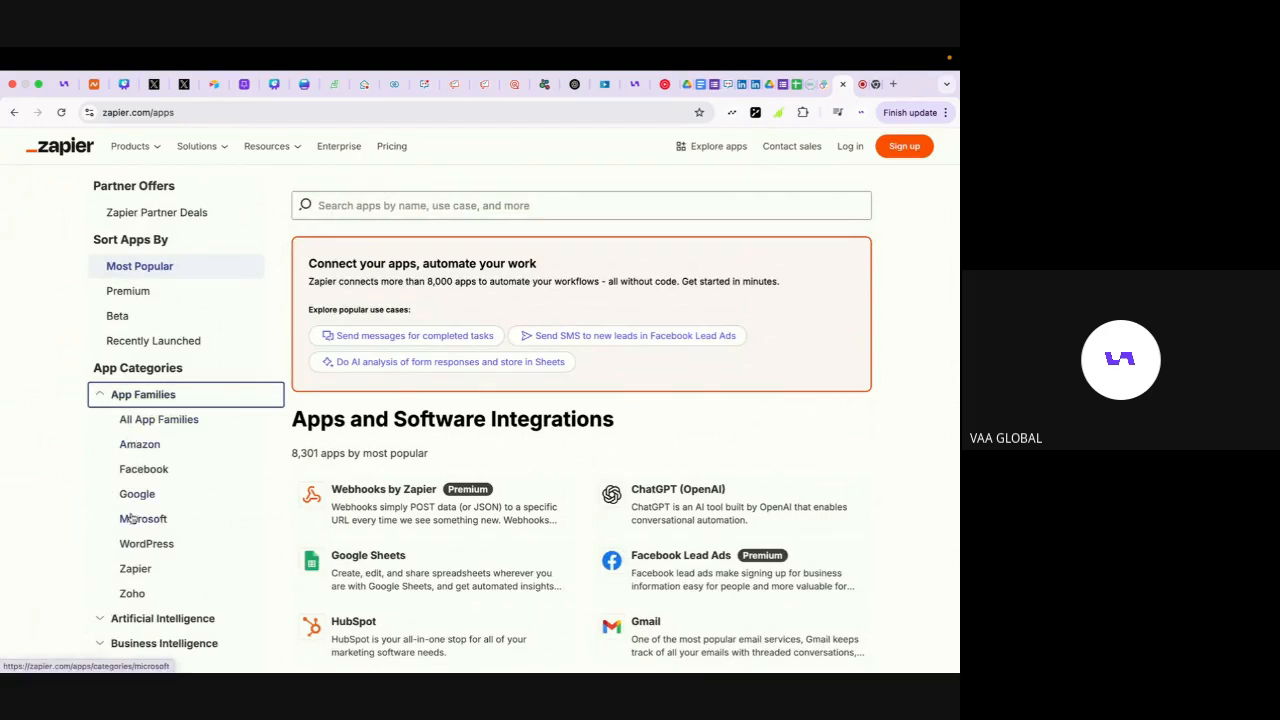
scroll(130, 565, down, 2)
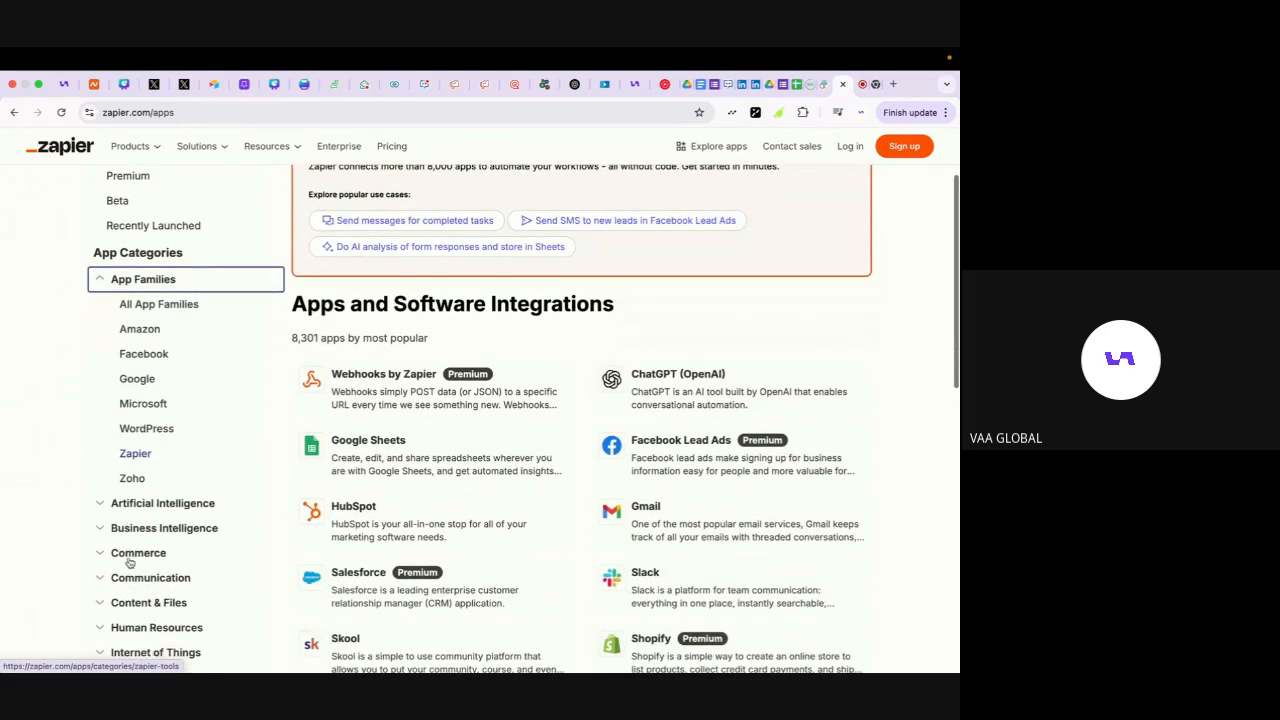
click(108, 504)
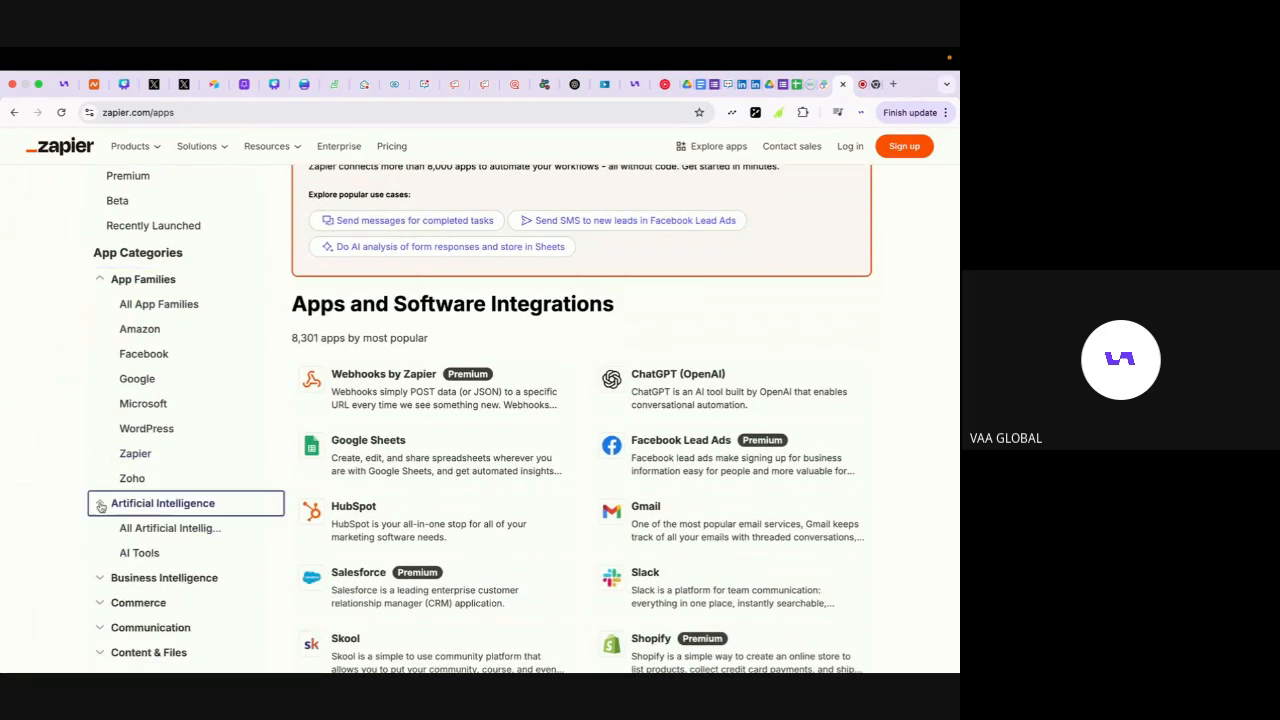
click(105, 578)
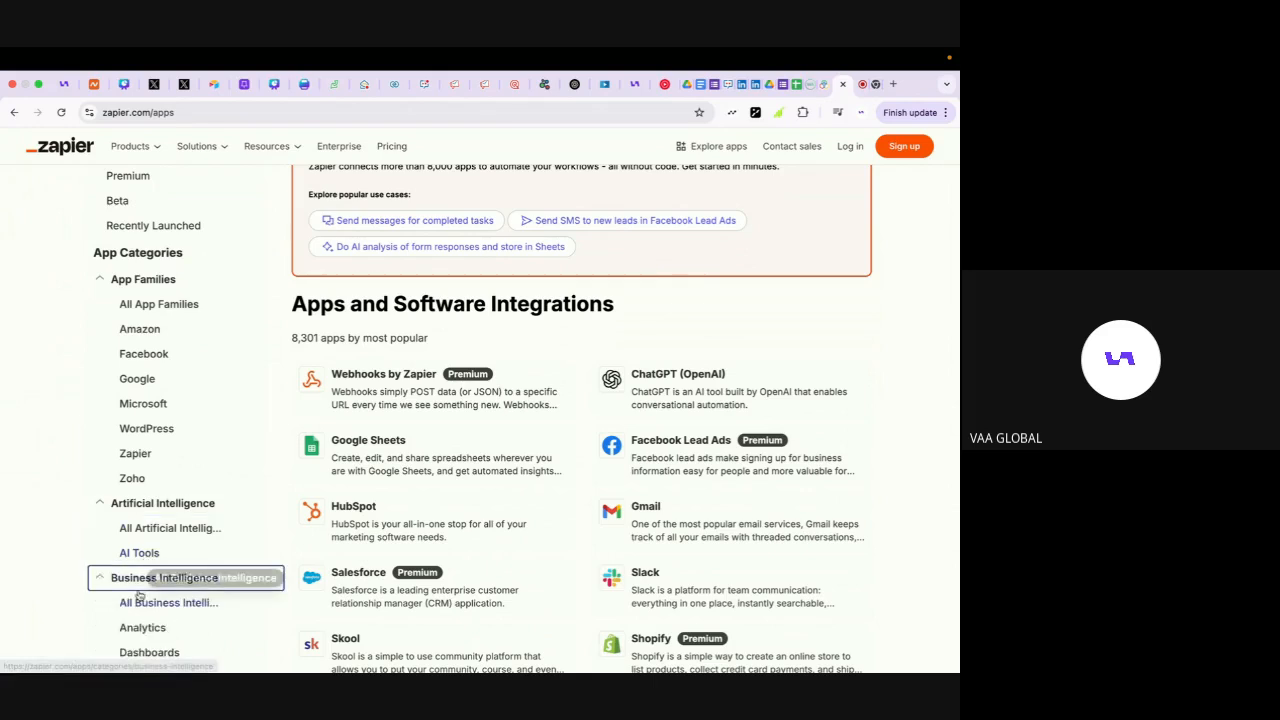
- Expand the Commerce and Communication app categories and review the categories listed below them
scroll(154, 510, down, 3)
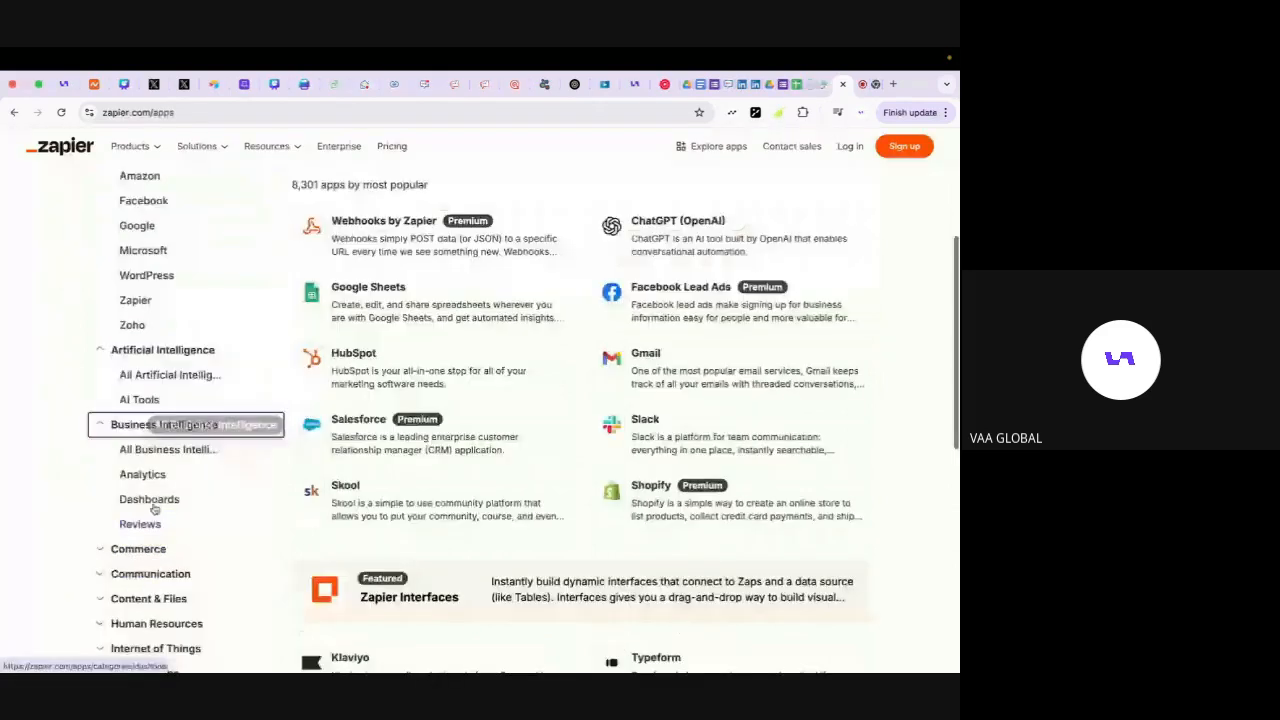
click(99, 549)
scroll(99, 551, down, 3)
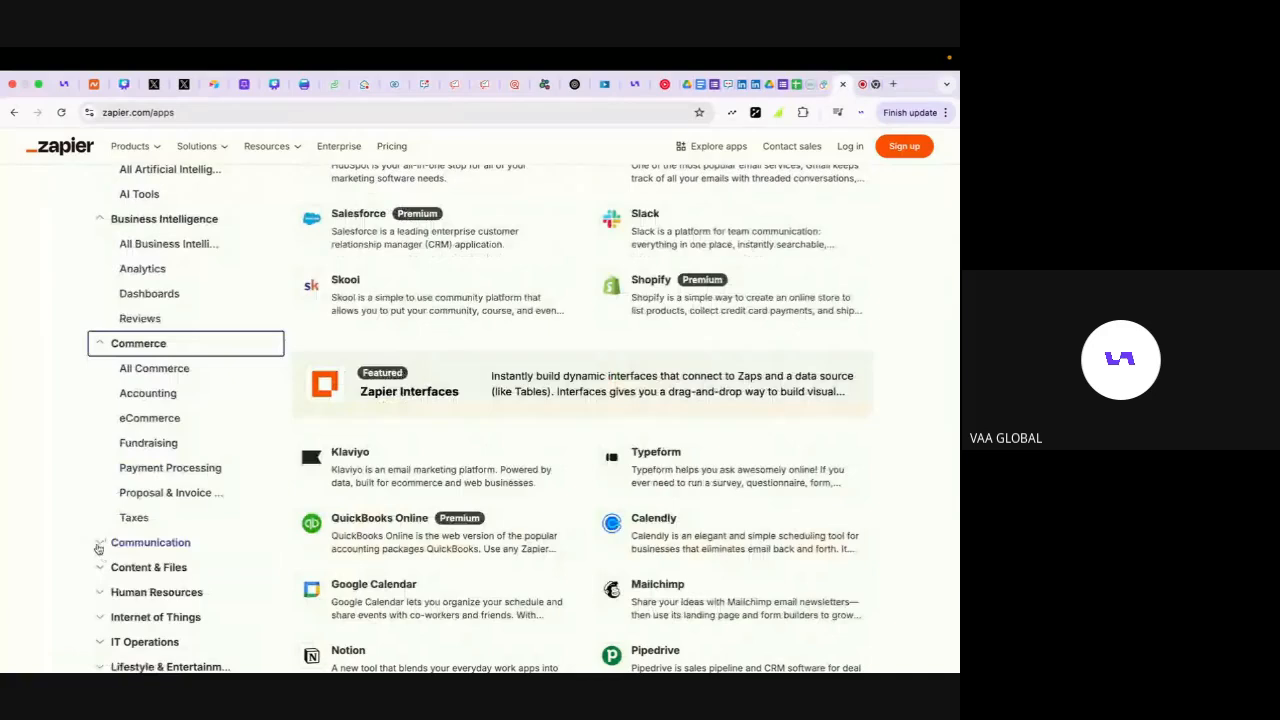
click(98, 546)
scroll(100, 548, down, 2)
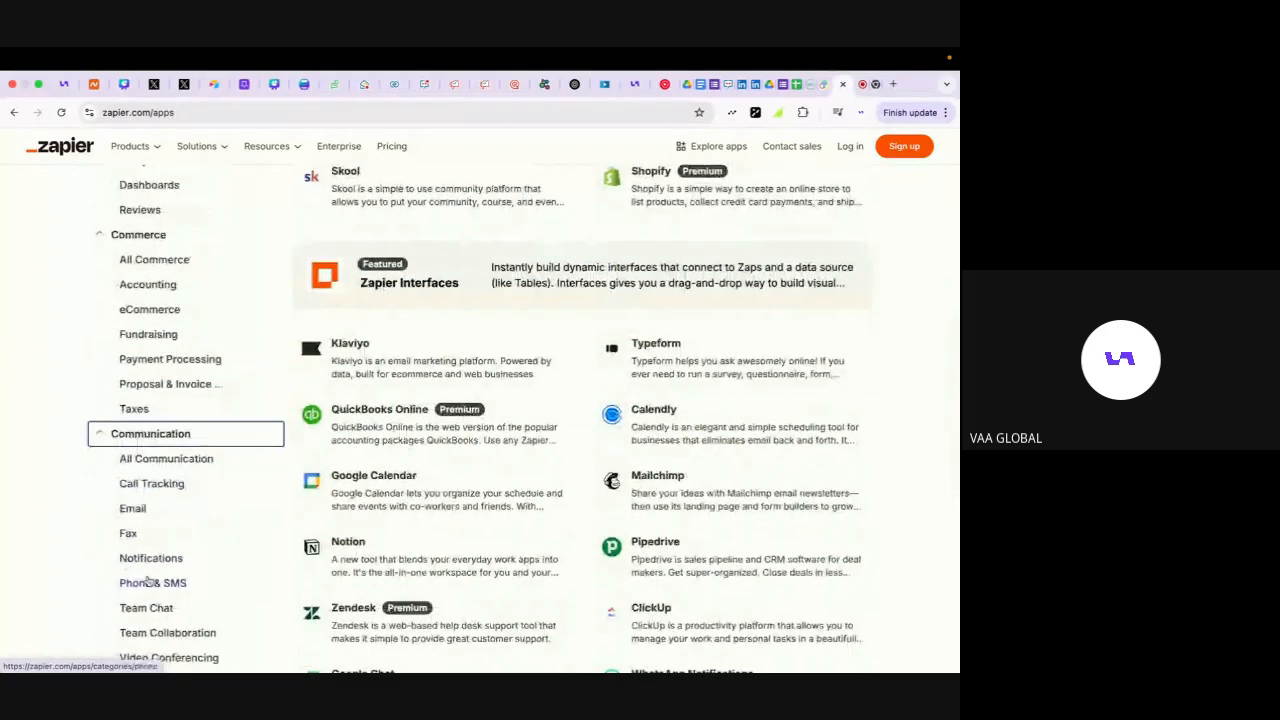
scroll(140, 575, down, 3)
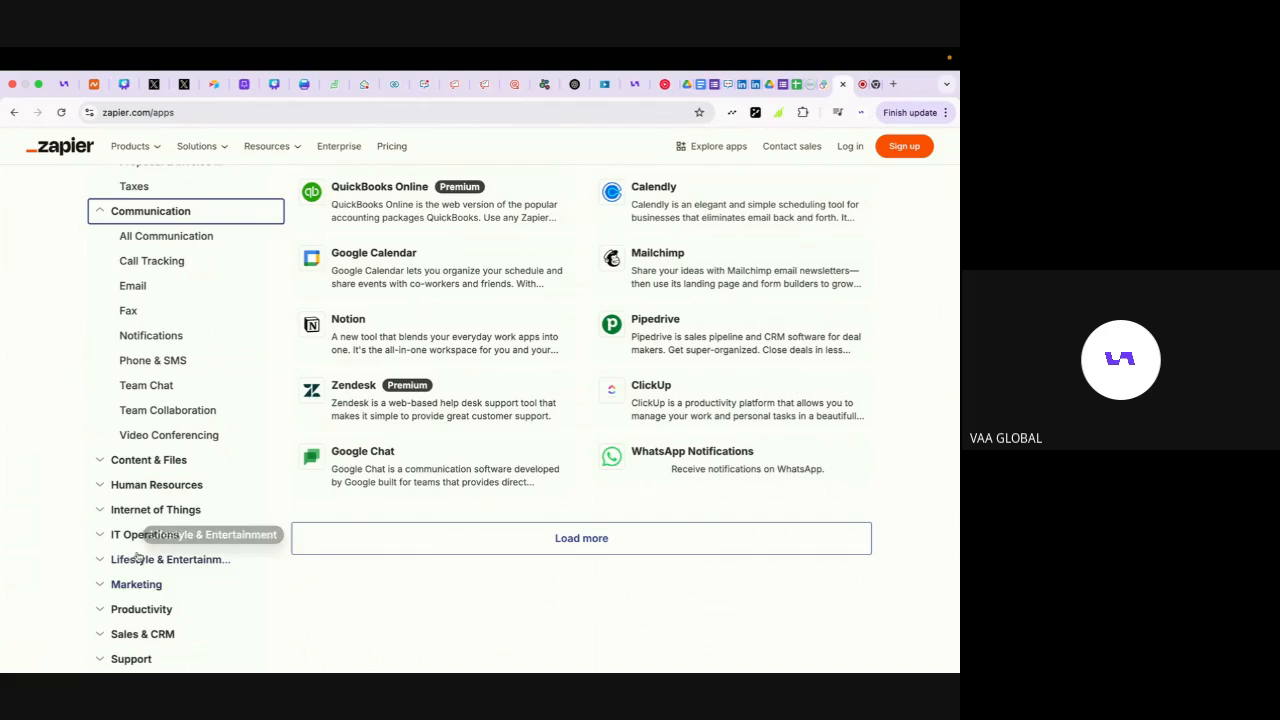
scroll(134, 564, down, 1)
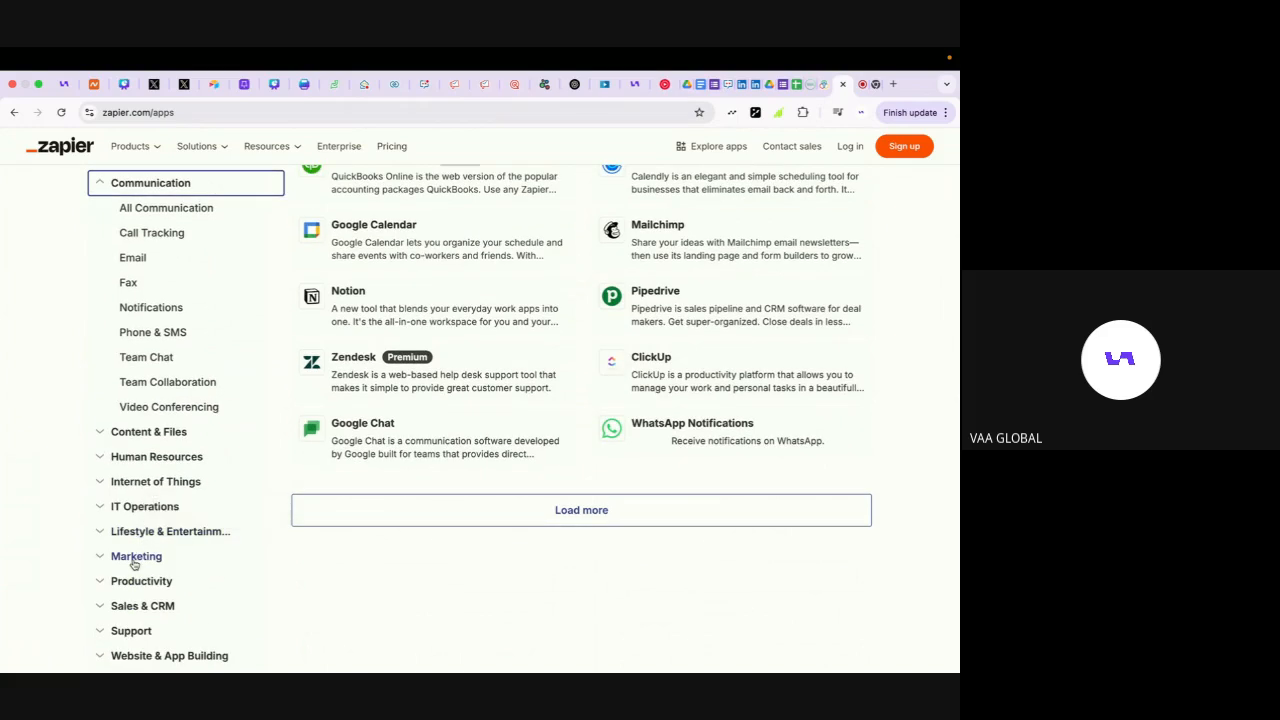
scroll(134, 564, down, 1)
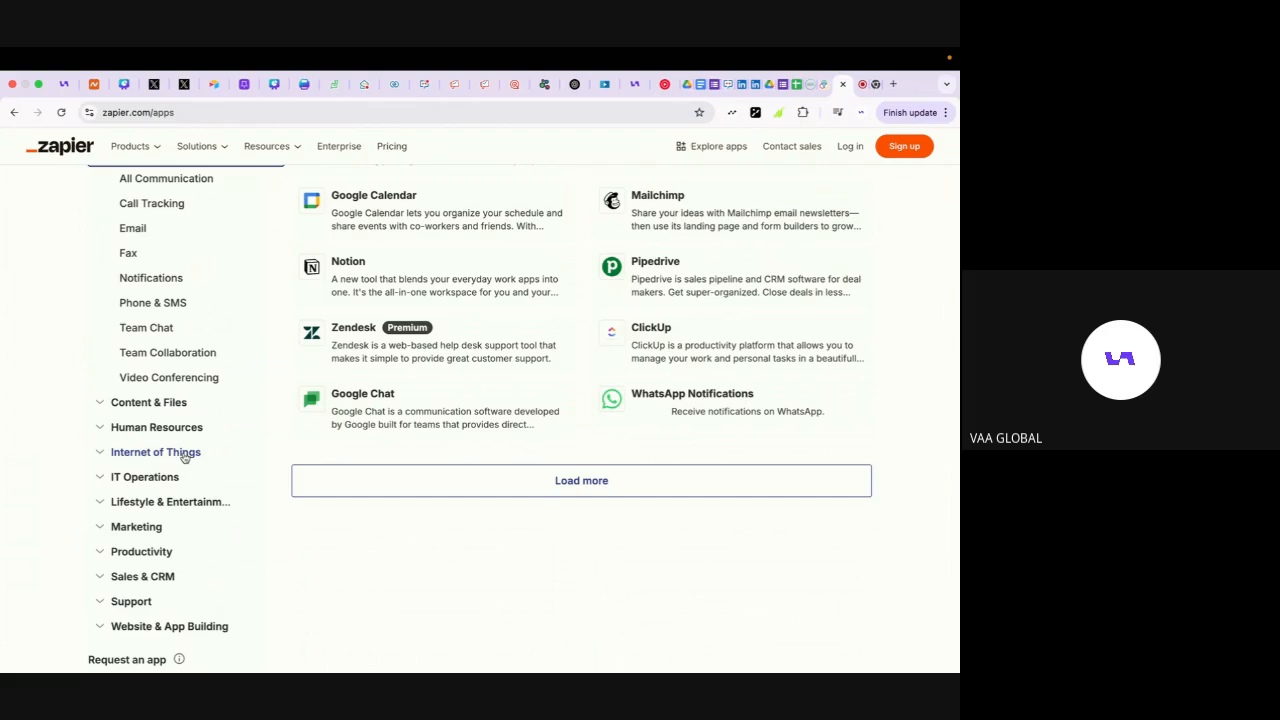
- Open Zapier's pricing page from the app directory
scroll(239, 448, up, 15)
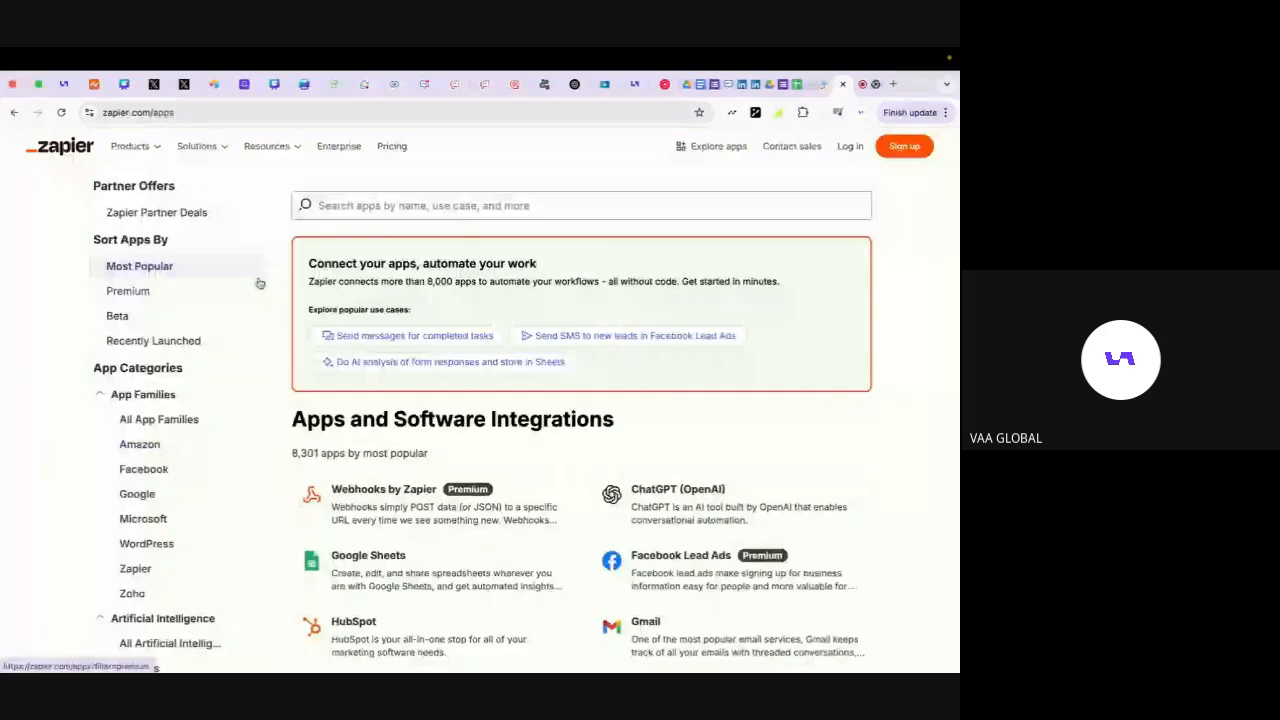
click(396, 147)
scroll(462, 384, up, 1)
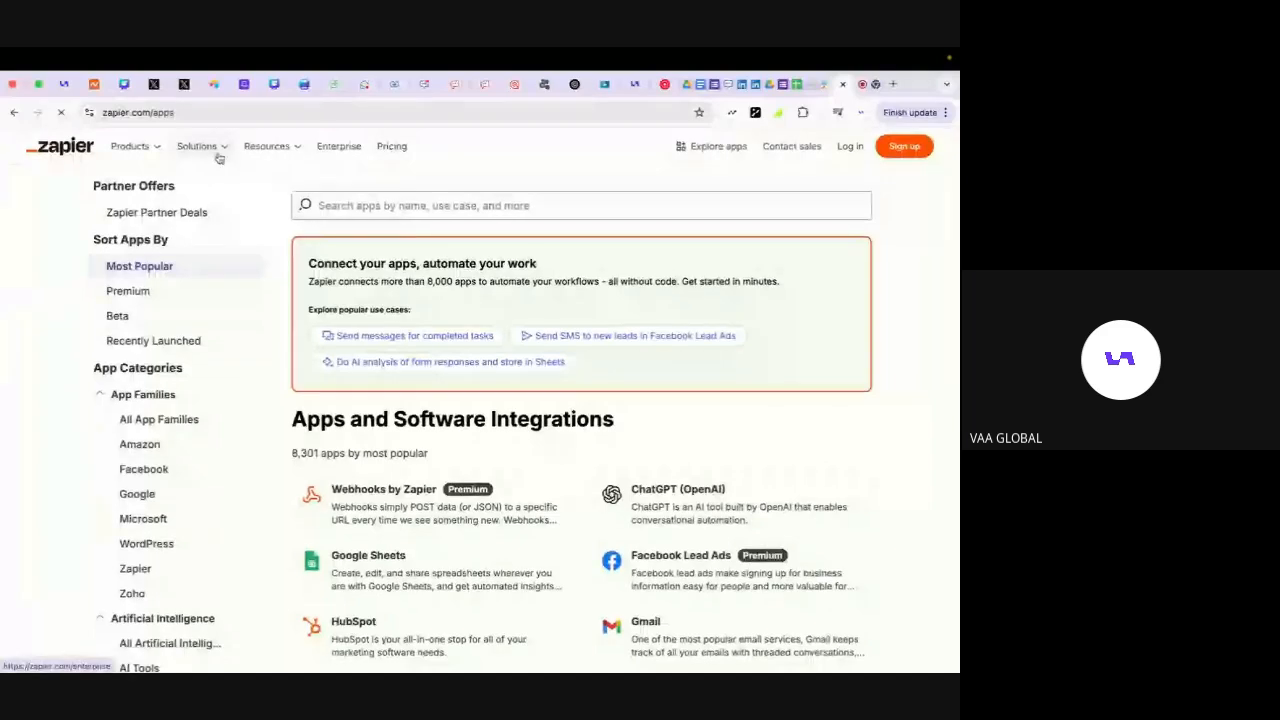
mouse_move(154, 149)
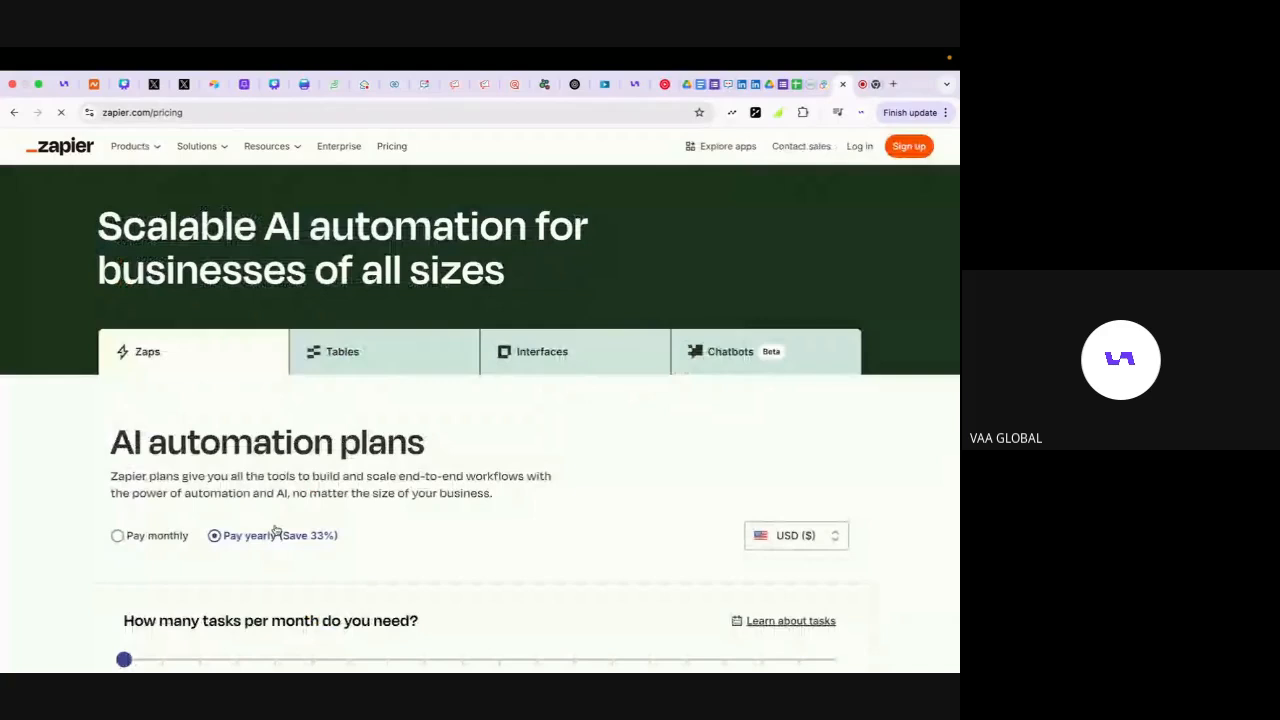
- Compare the Free, Professional, Team and Enterprise plans on the pricing page, dismissing the sales chat message
scroll(276, 530, down, 1)
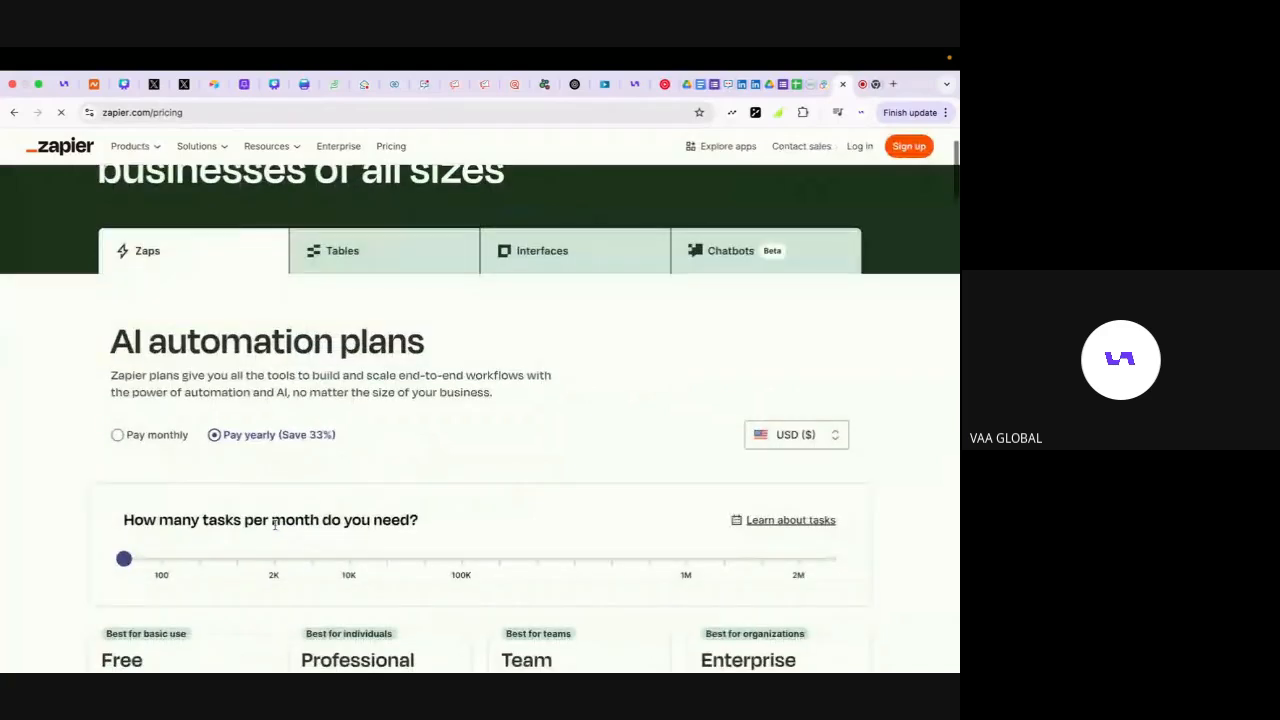
scroll(275, 525, down, 2)
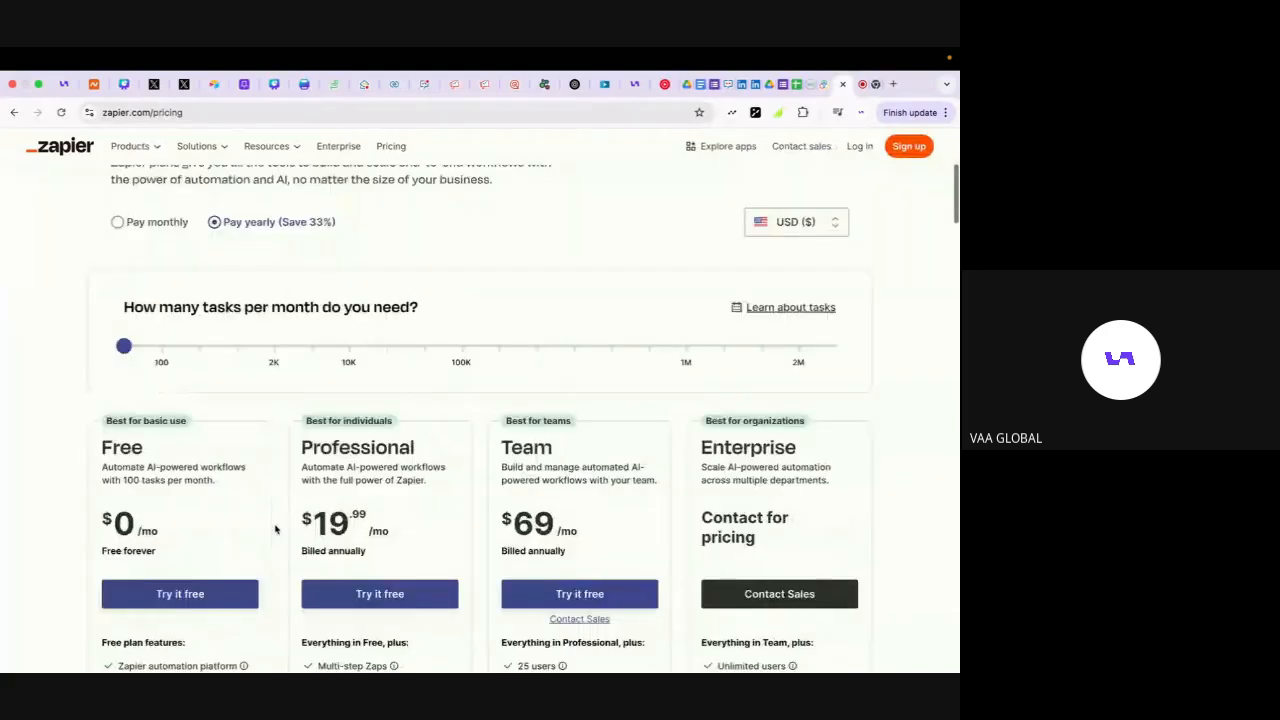
scroll(276, 530, down, 1)
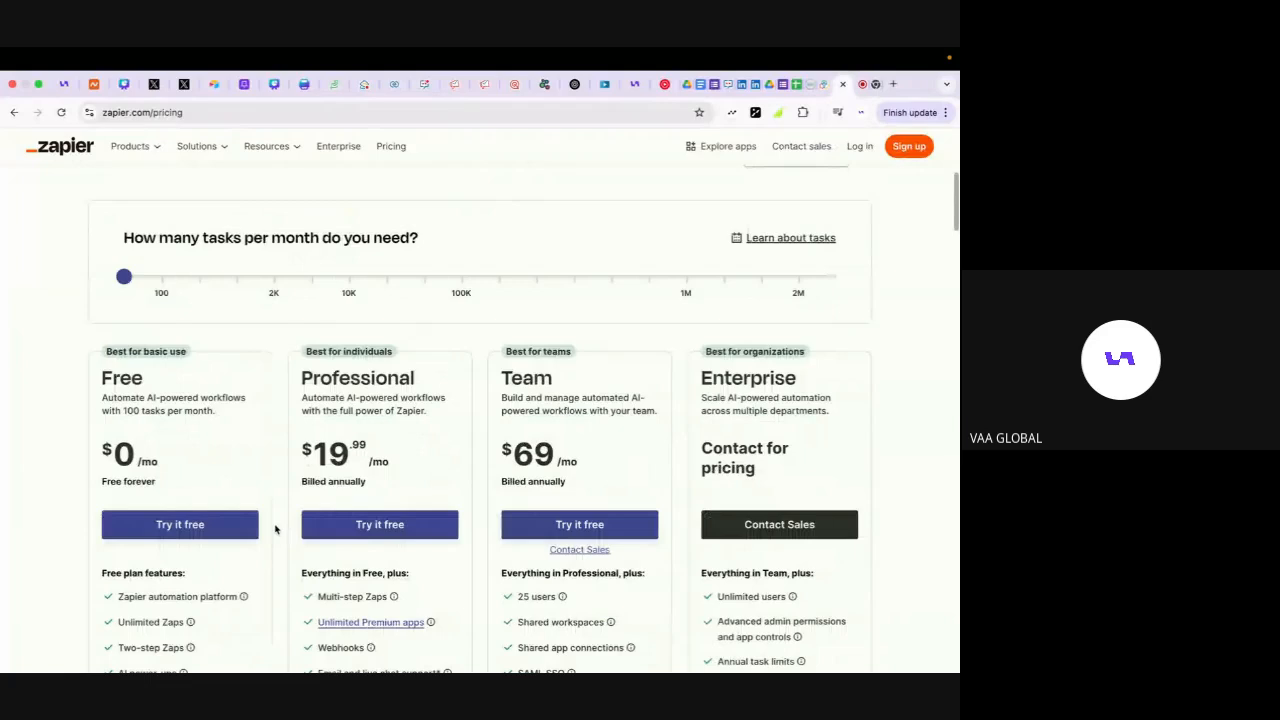
scroll(276, 530, down, 2)
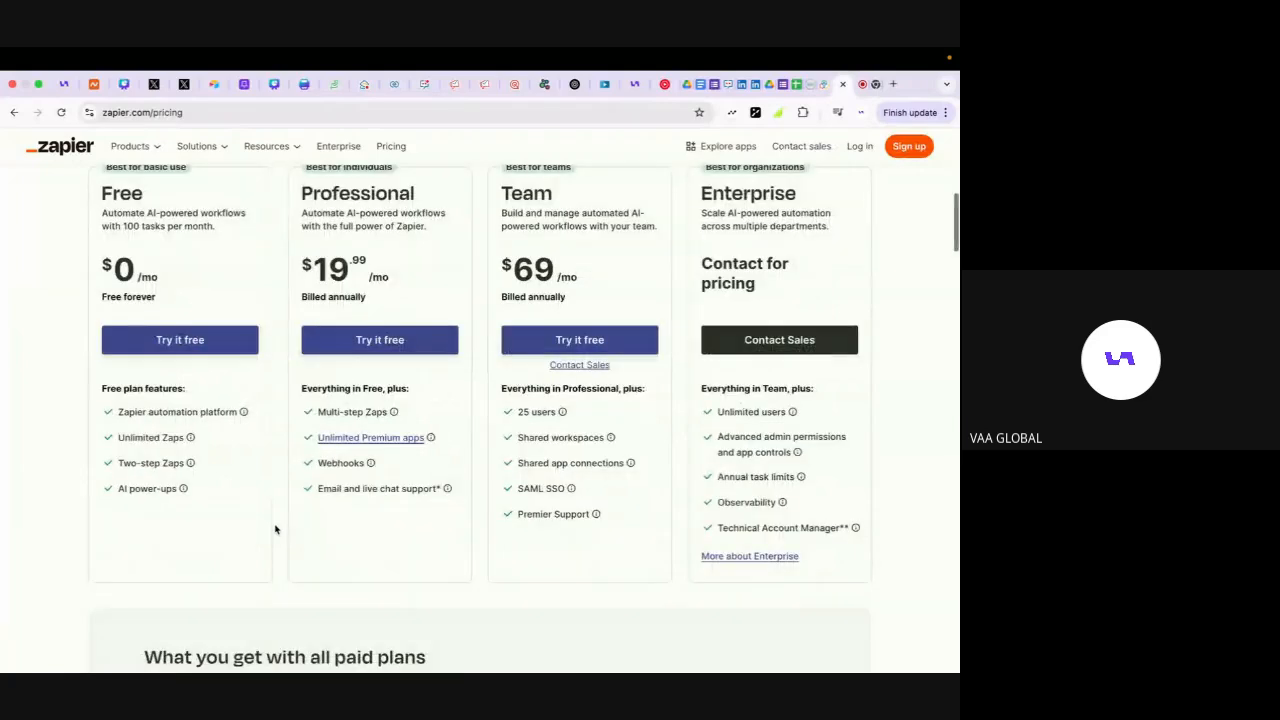
scroll(276, 530, up, 1)
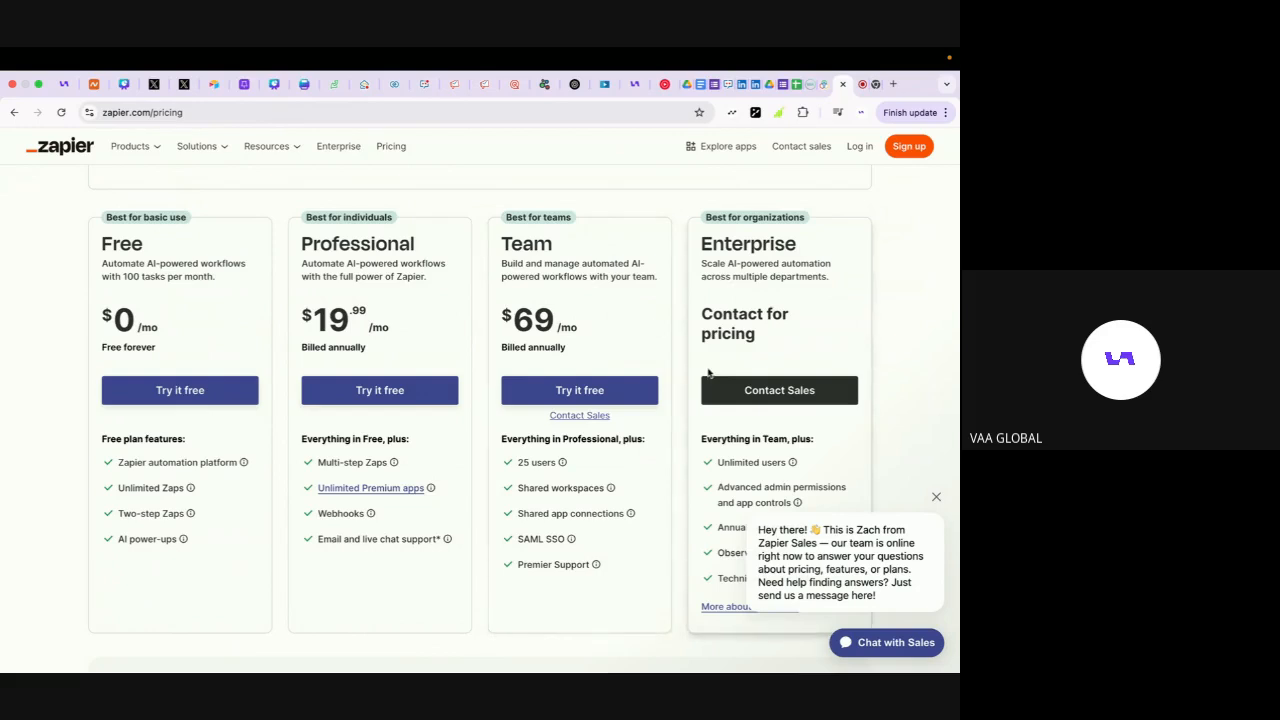
click(936, 497)
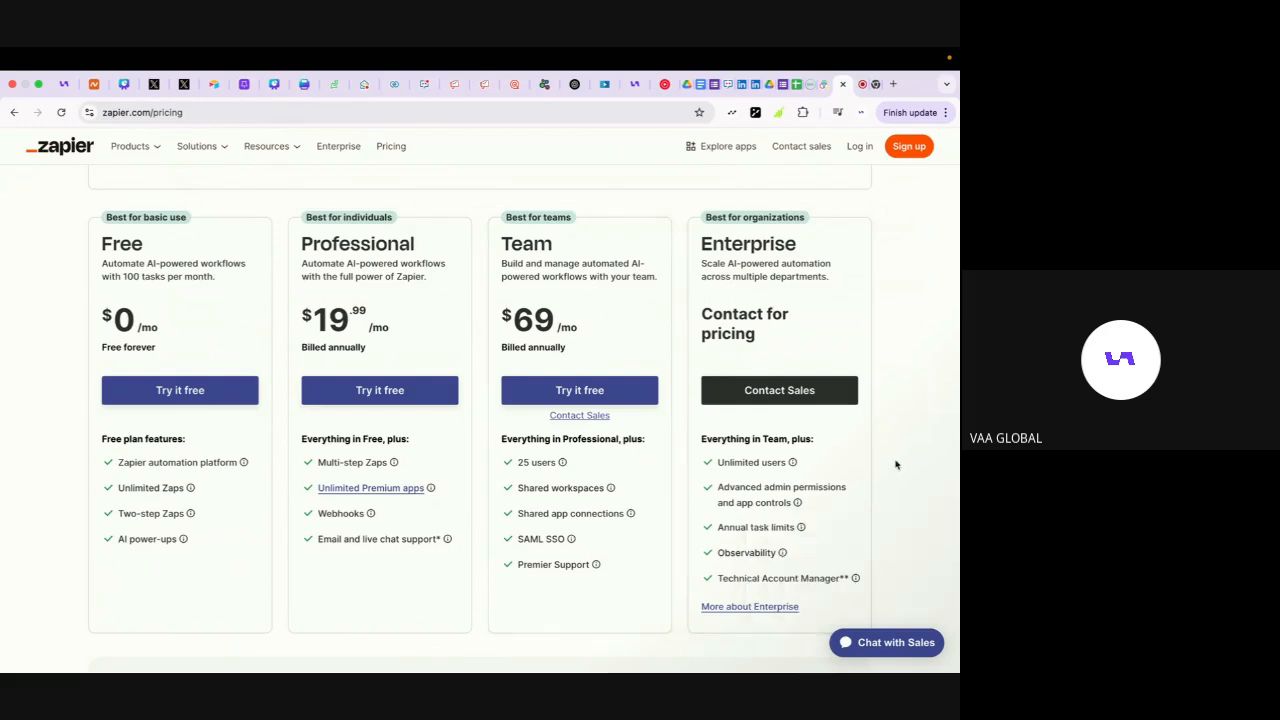
scroll(520, 337, up, 1)
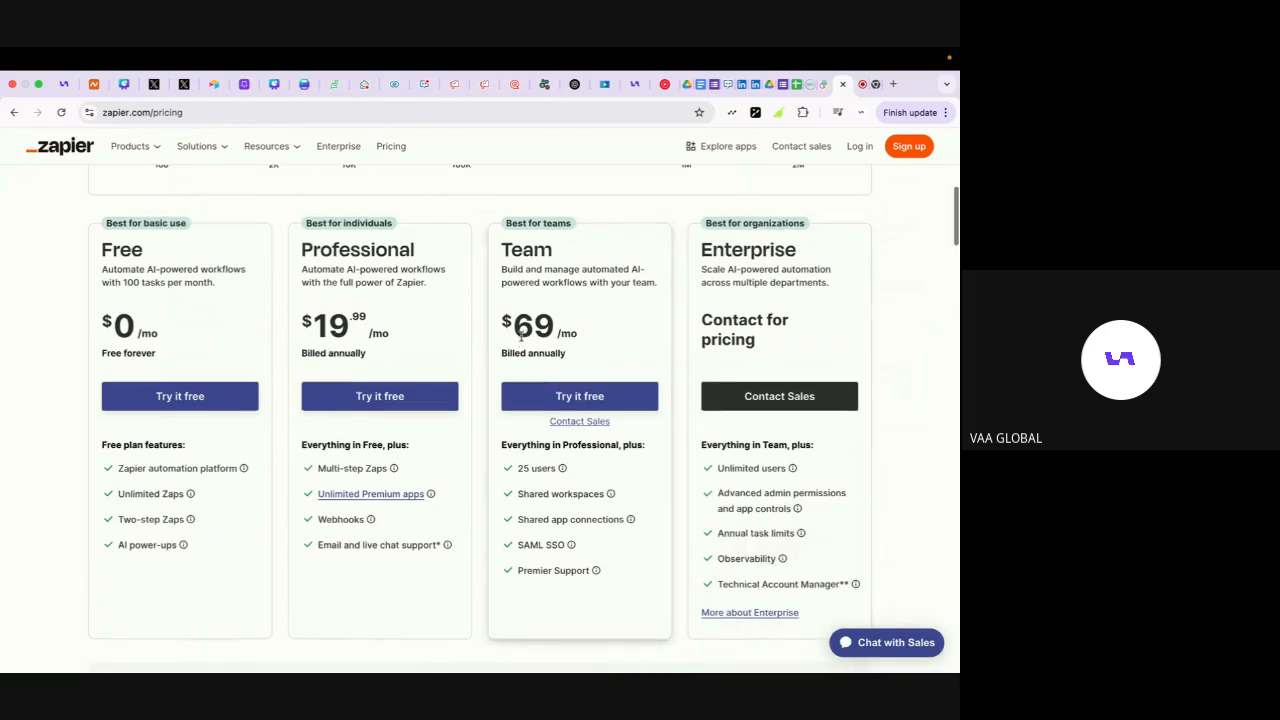
- Review the AI automation plans again along with the features included in all paid plans
scroll(520, 337, up, 5)
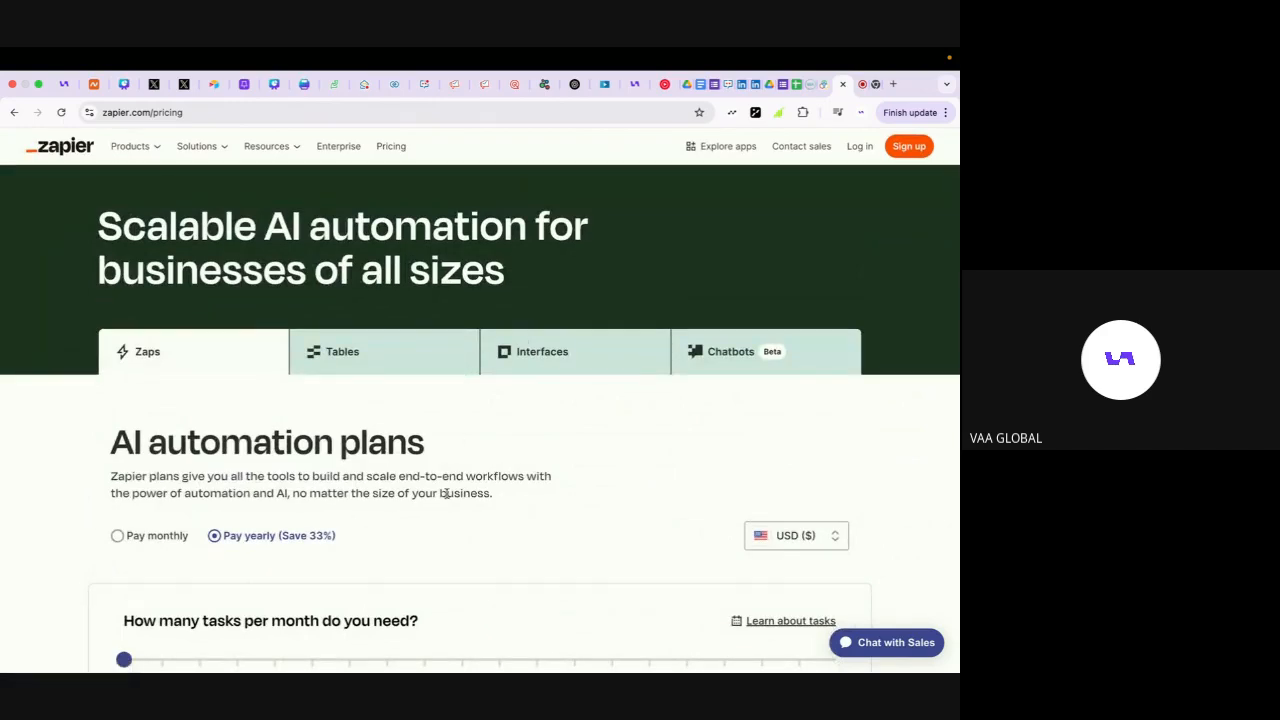
scroll(447, 497, down, 3)
scroll(447, 497, down, 6)
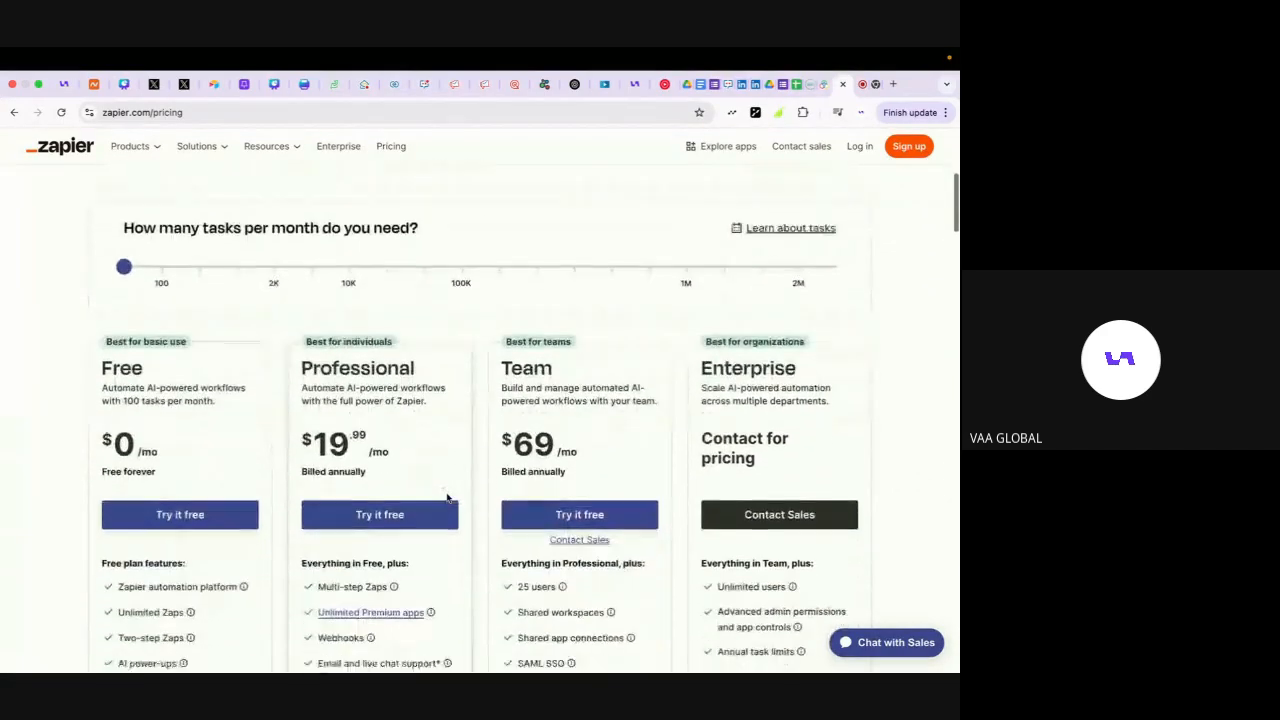
scroll(447, 497, down, 1)
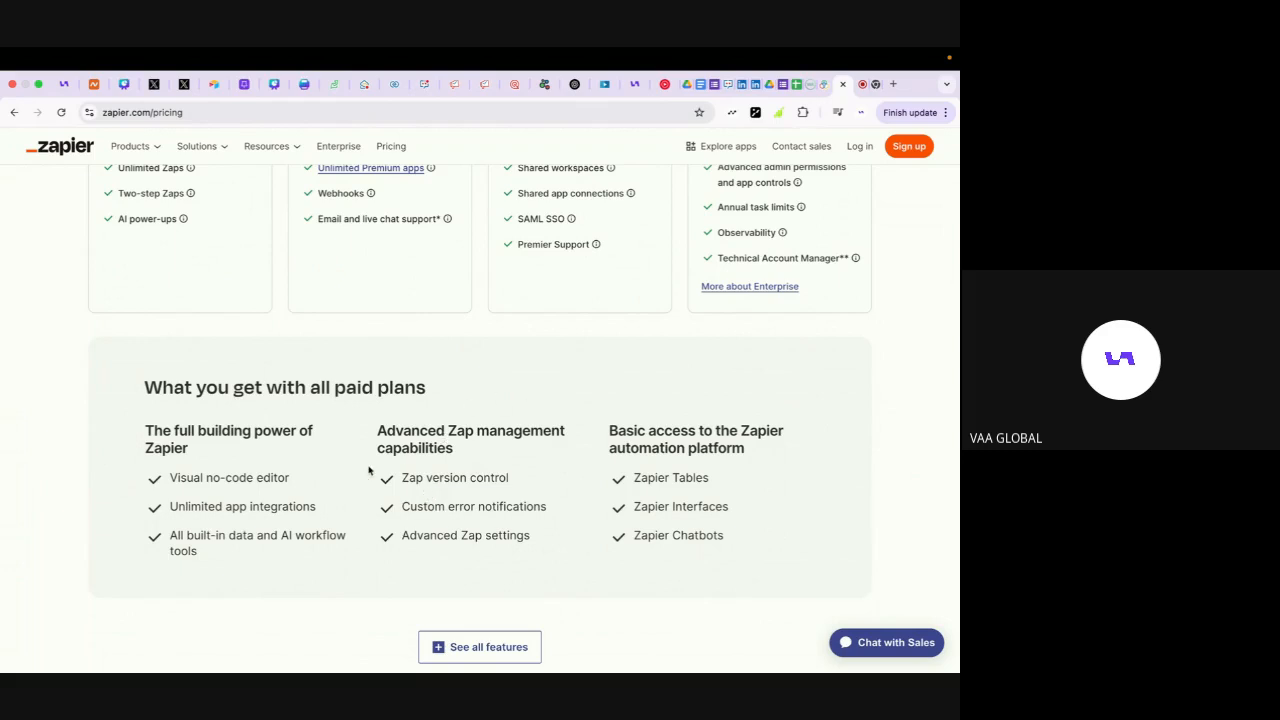
scroll(368, 470, up, 10)
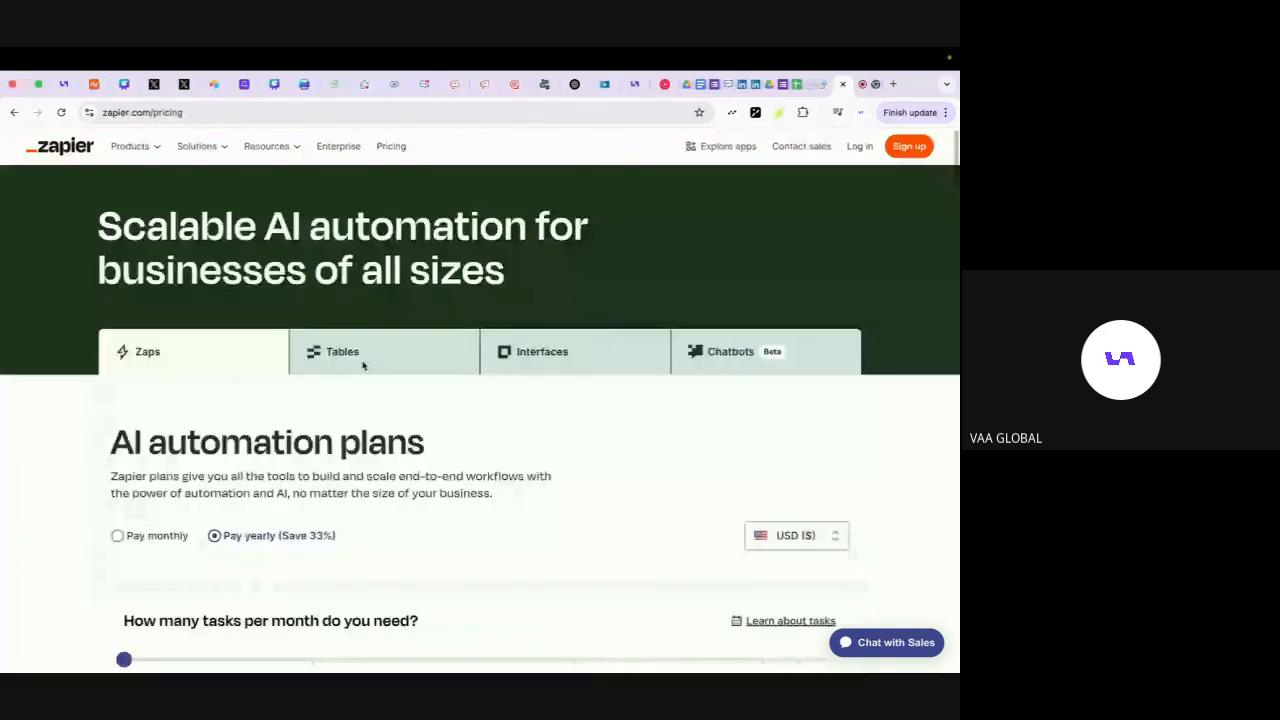
- Look through the site's Resources and Solutions offerings
click(280, 146)
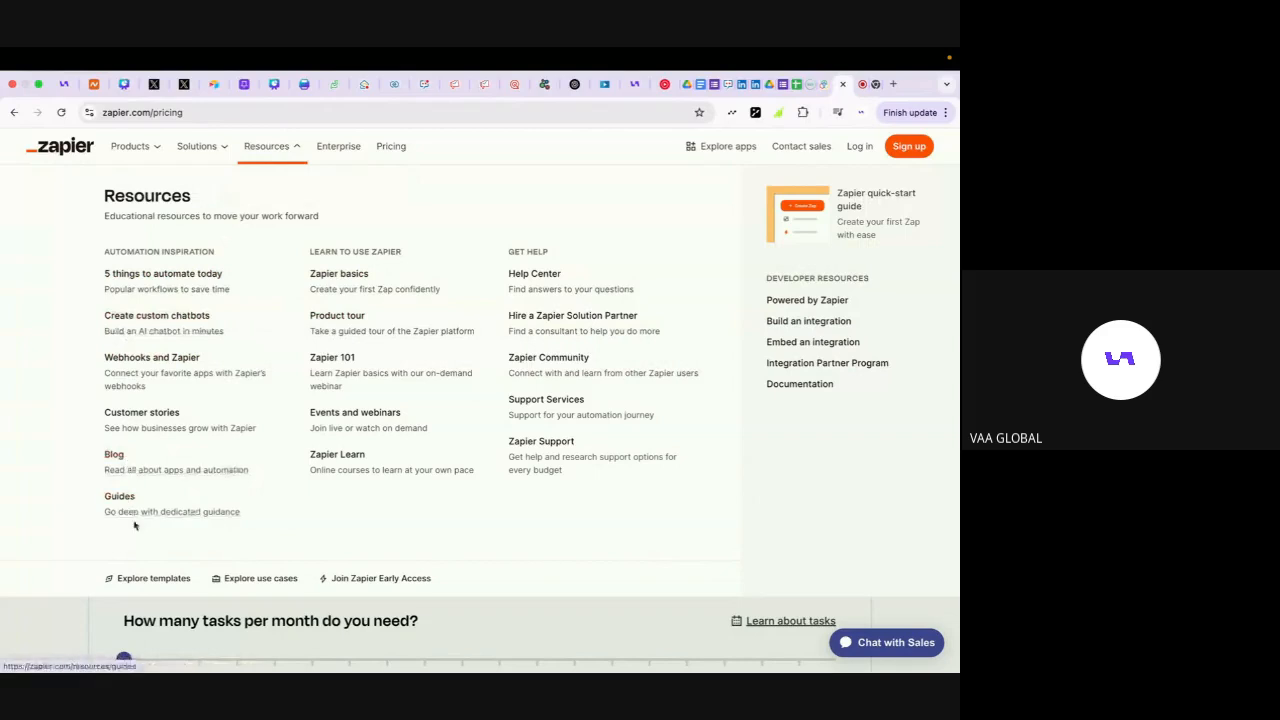
click(222, 152)
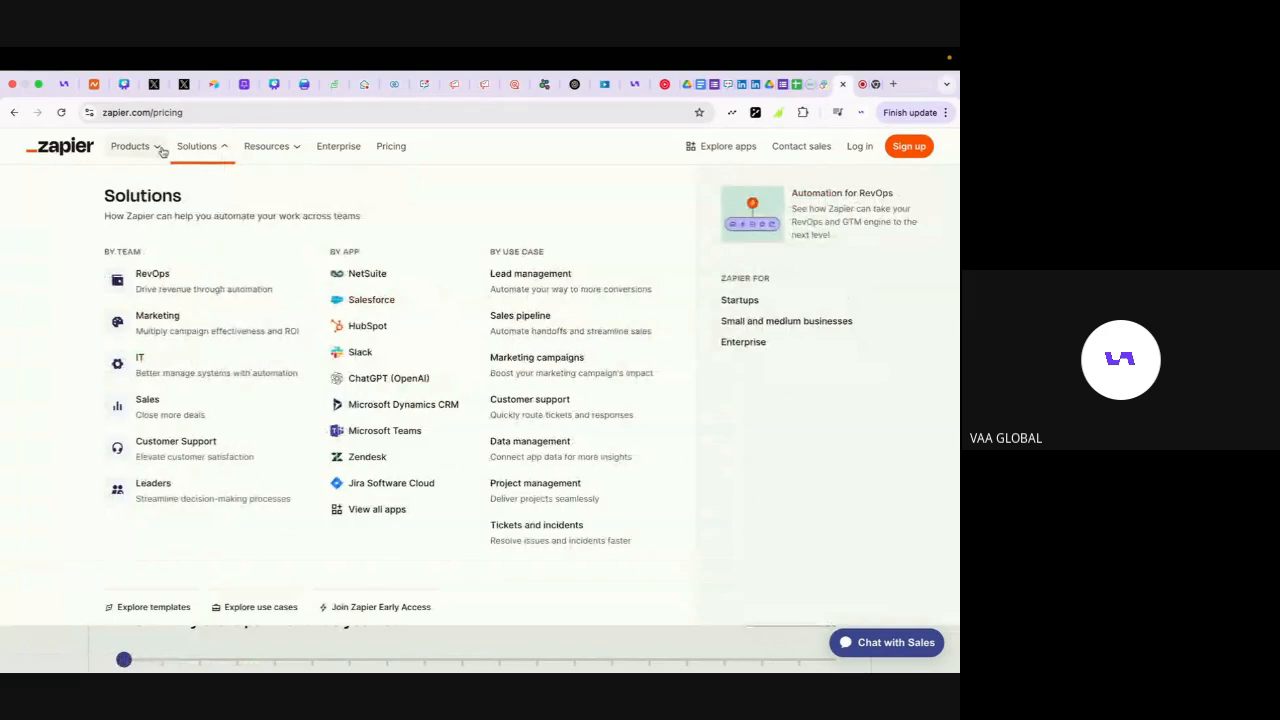
mouse_move(162, 150)
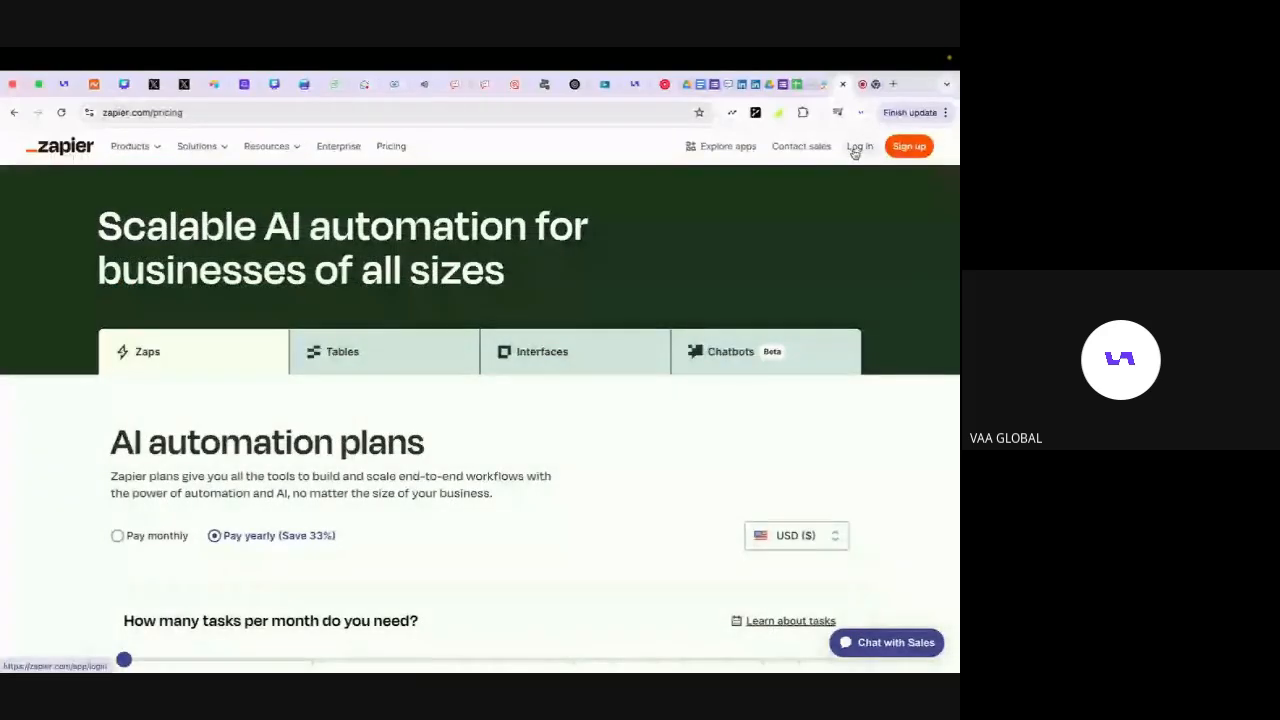
- Log in to Zapier with the VAA GLOBAL training Google account and approve the sign-in
click(858, 147)
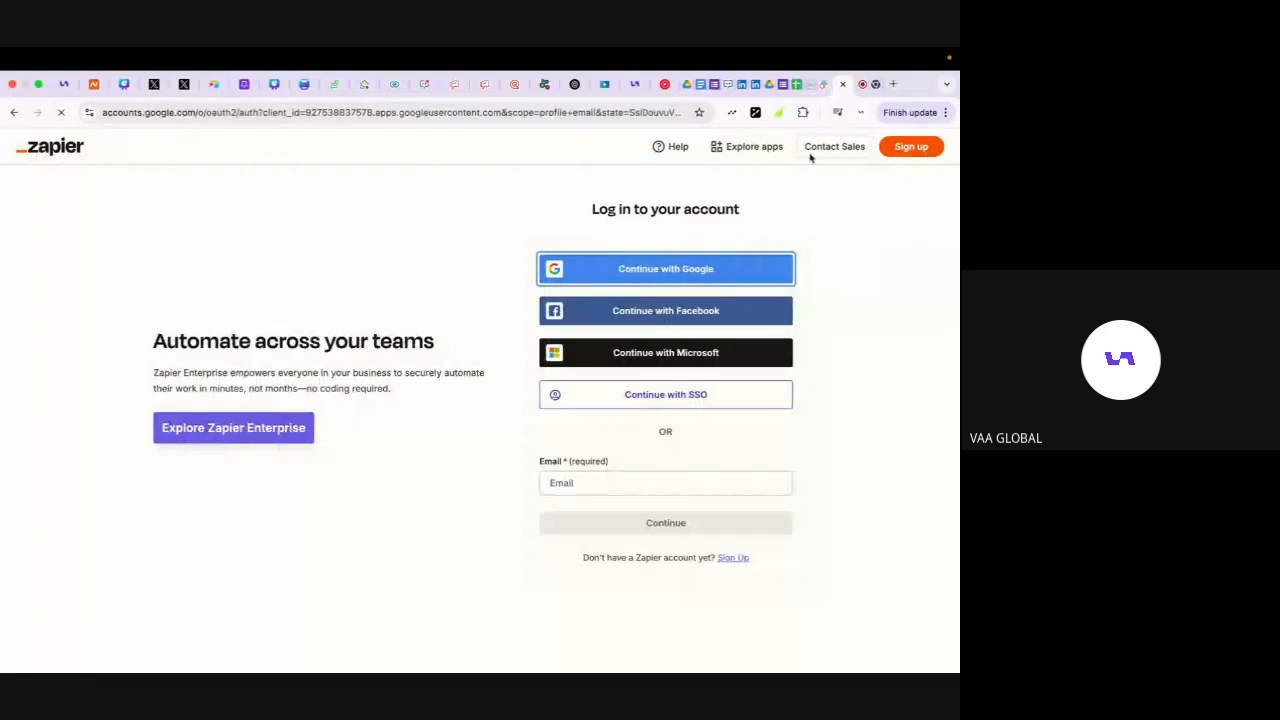
click(863, 85)
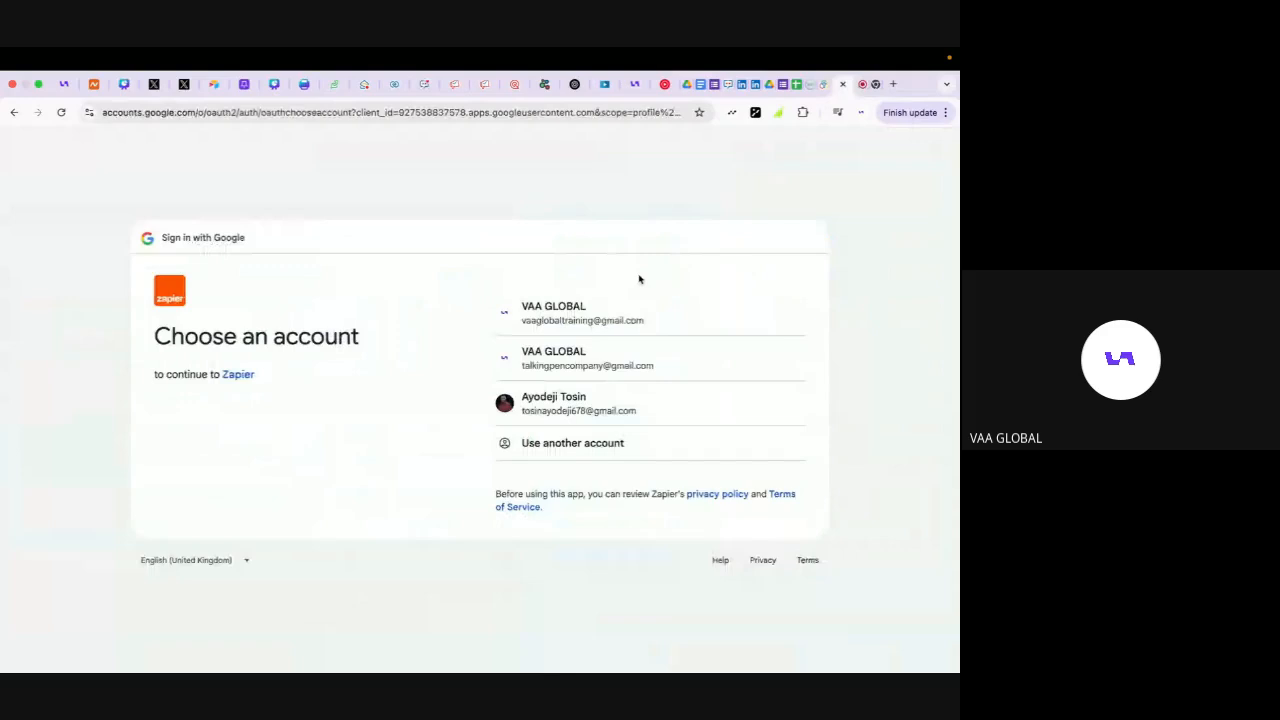
click(611, 315)
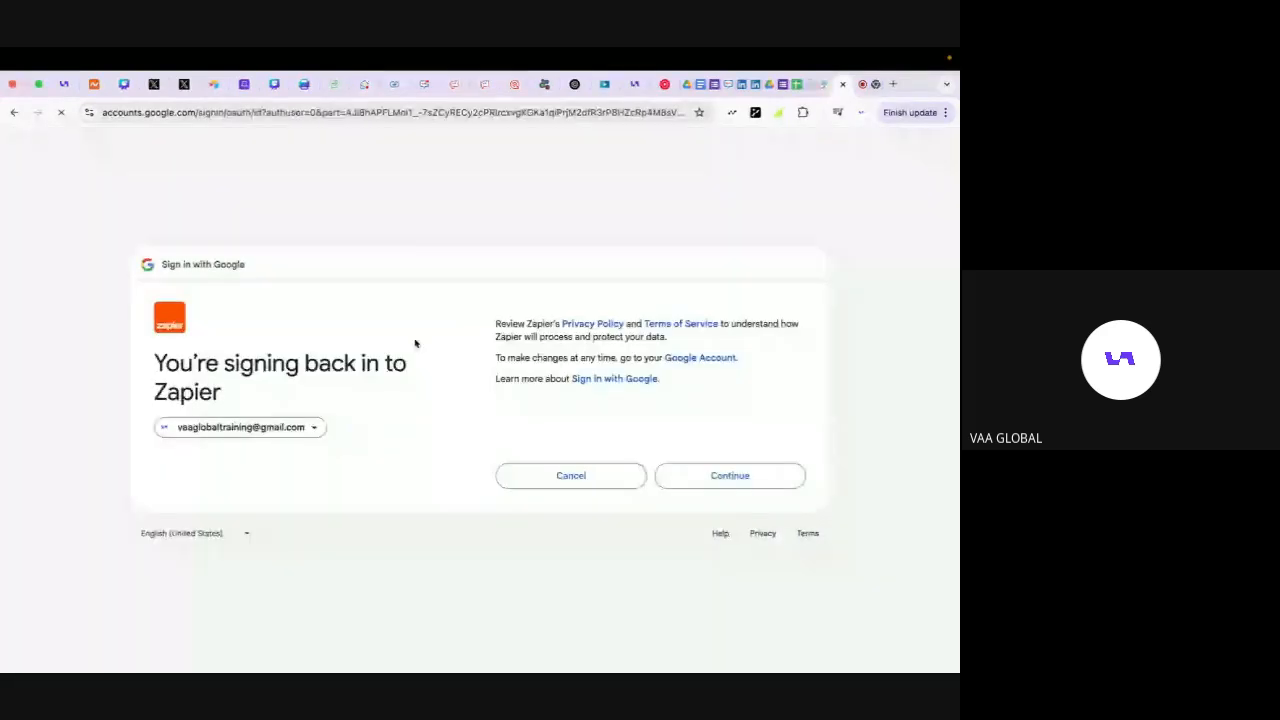
click(731, 480)
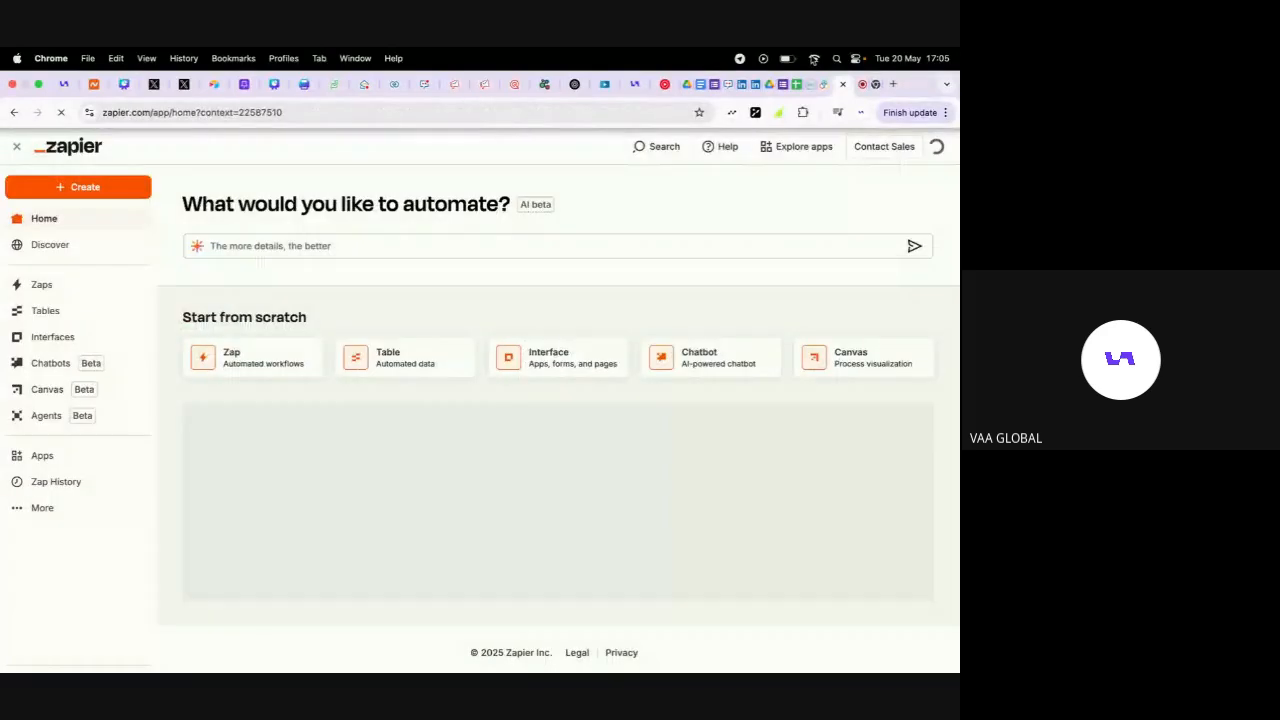
- Switch to the Google Meet call, unmute the microphone, and return to Zapier
click(862, 84)
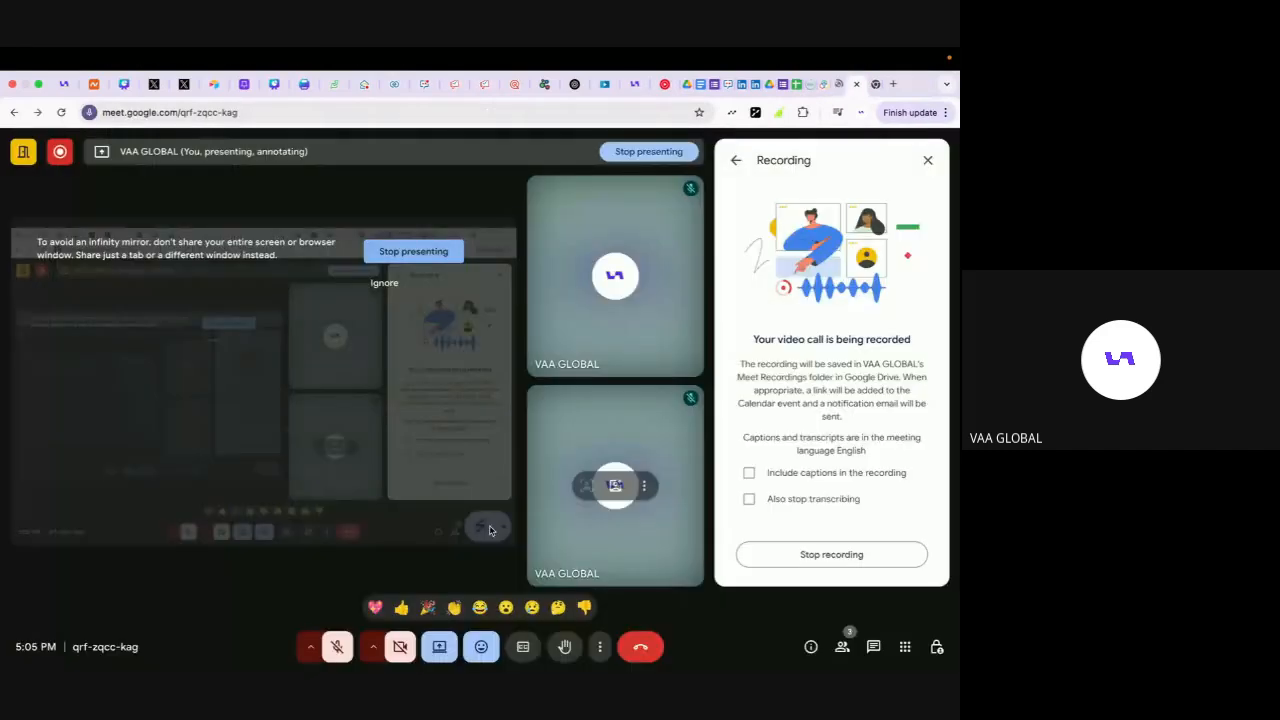
key(super+d)
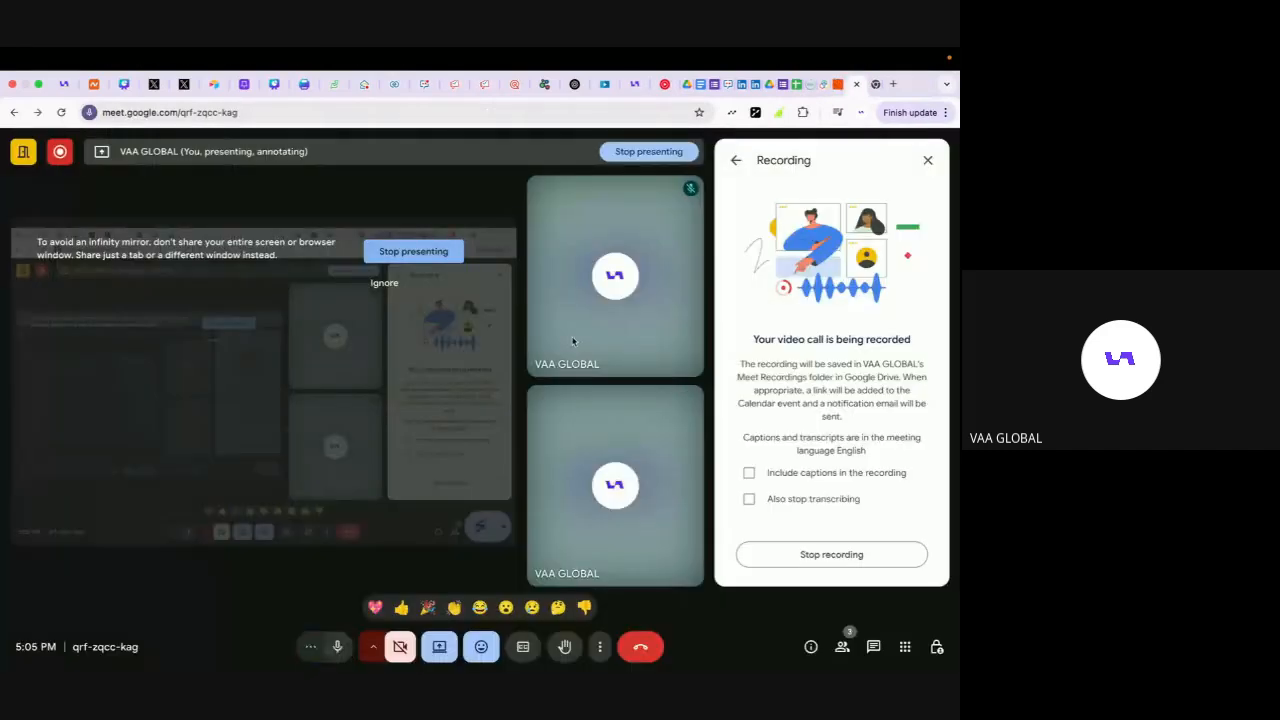
click(838, 84)
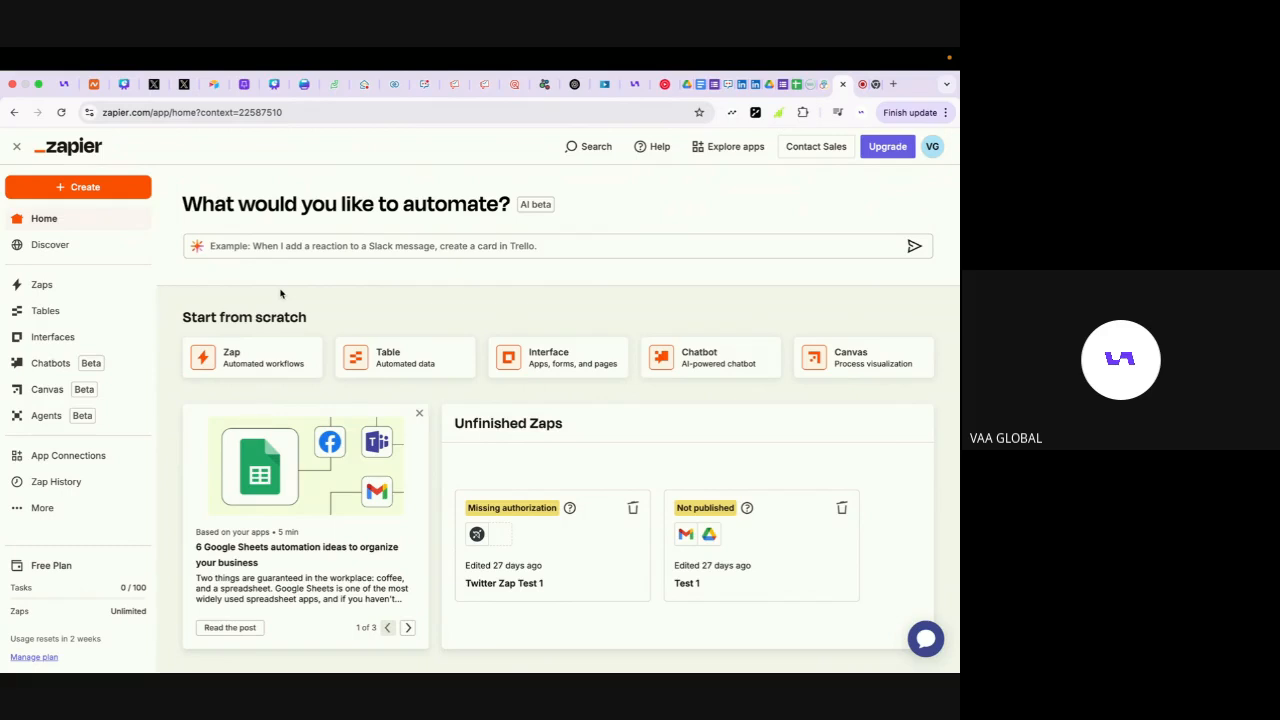
- View the unpublished Test 1 Zap in the editor and leave it for the Zapier home page
click(786, 542)
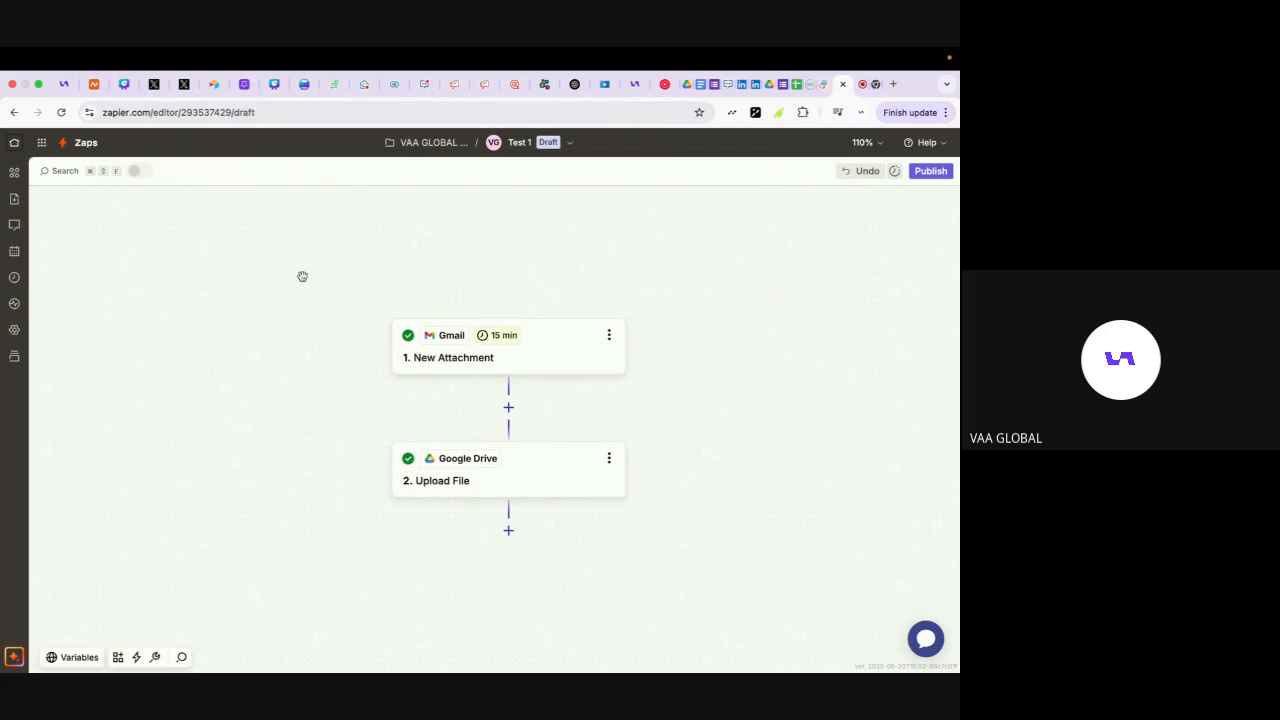
click(15, 142)
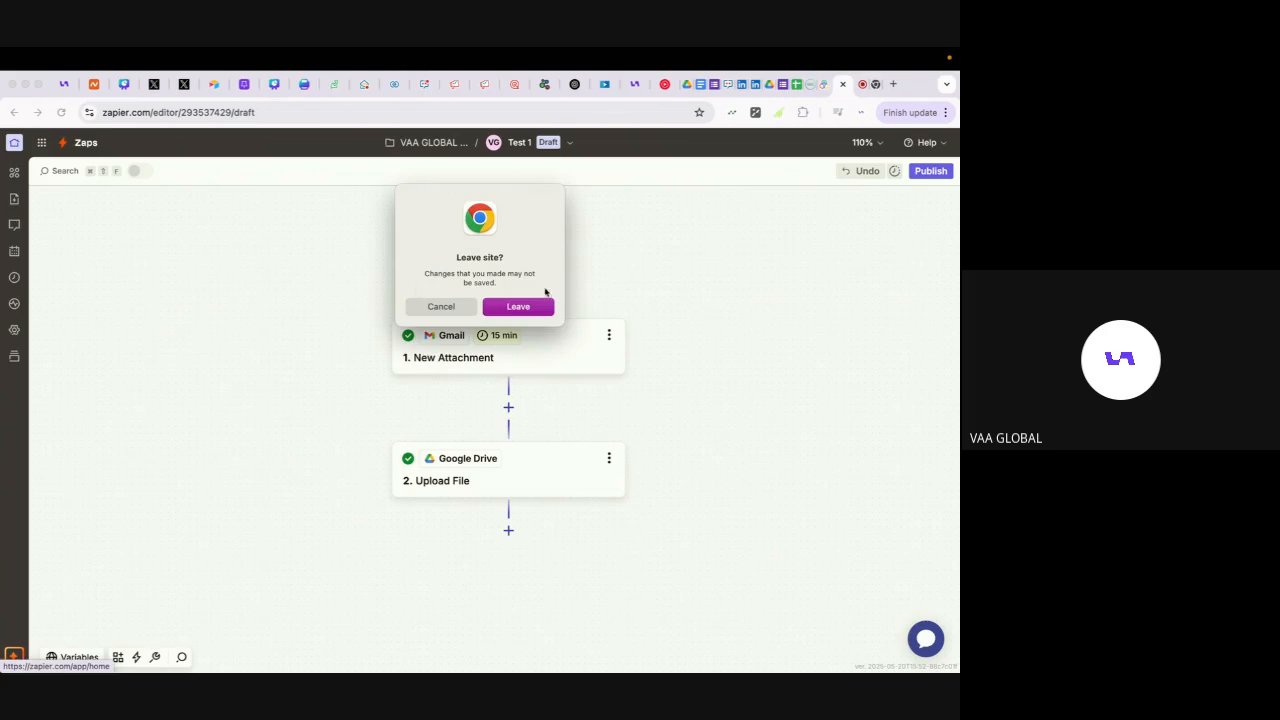
click(520, 307)
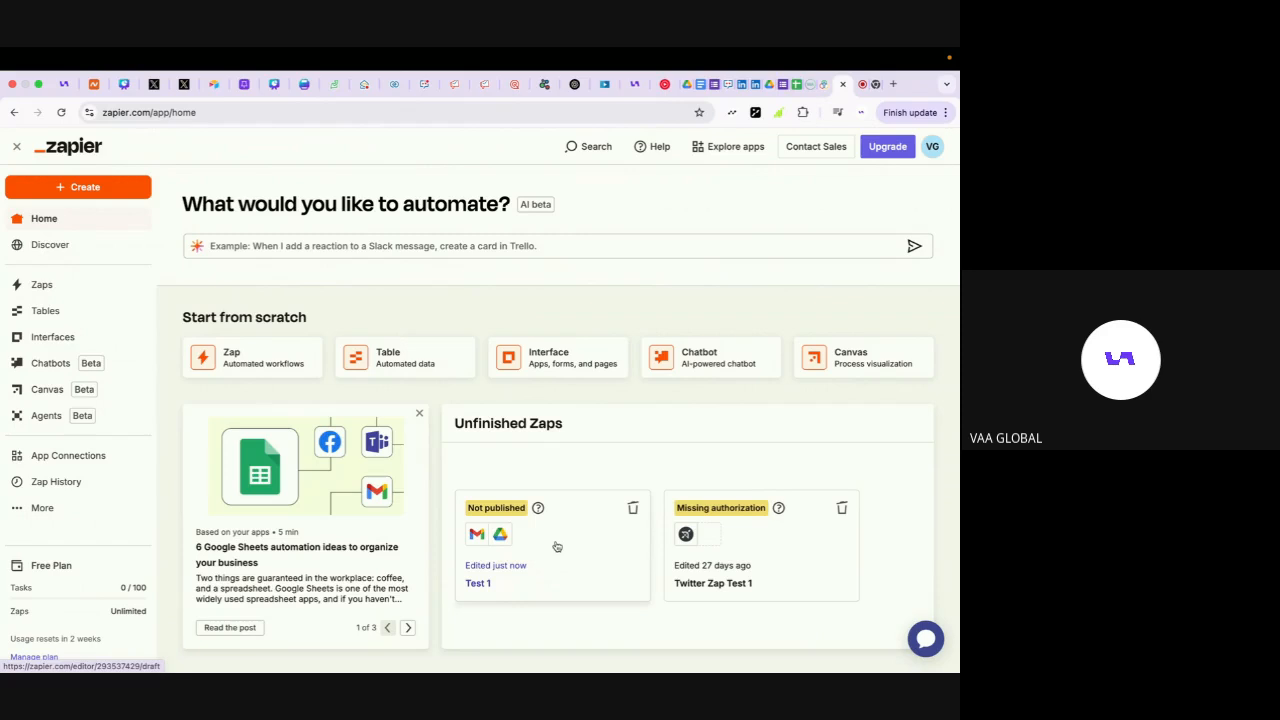
- Create a new Zap from scratch and bring up its empty trigger and action steps
click(88, 192)
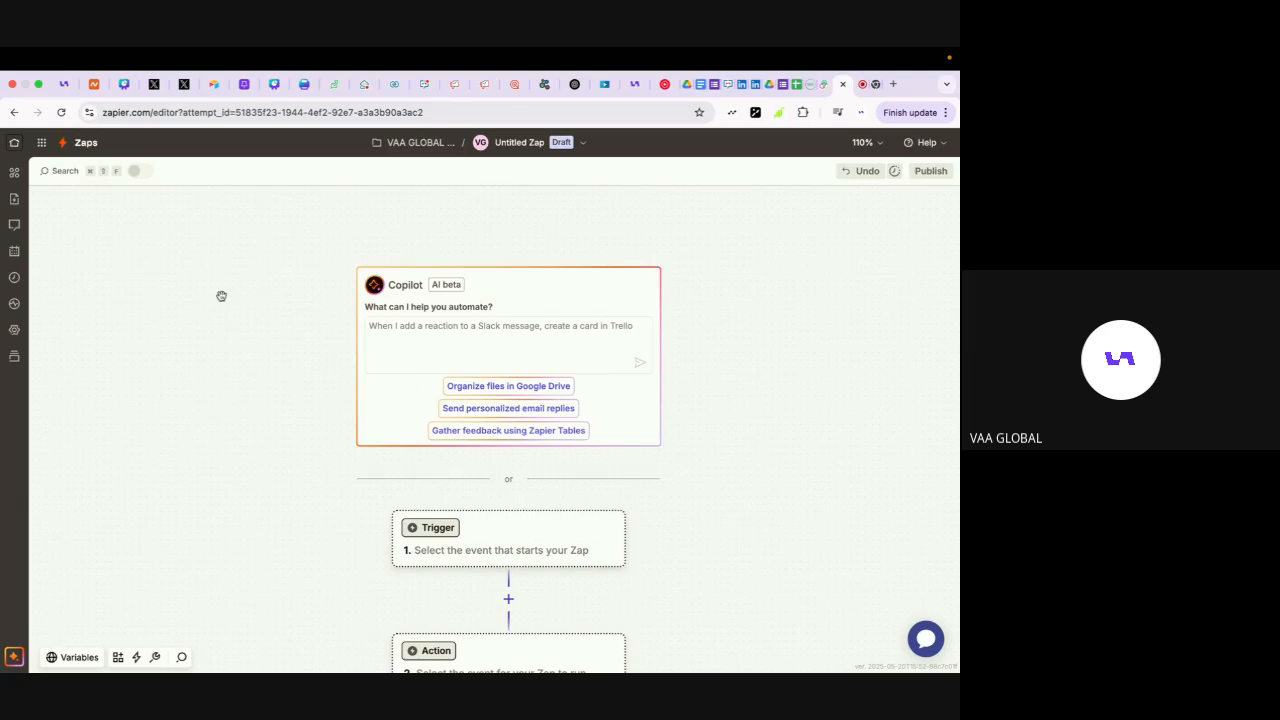
click(441, 335)
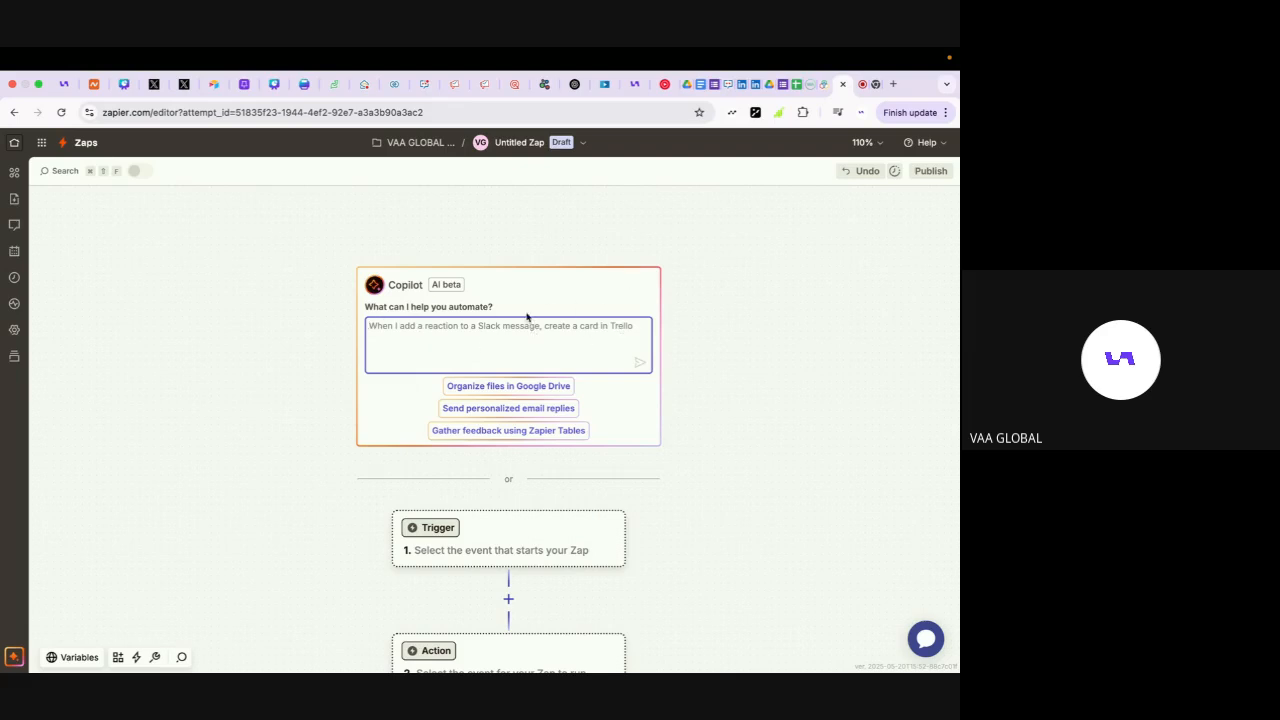
scroll(511, 331, down, 3)
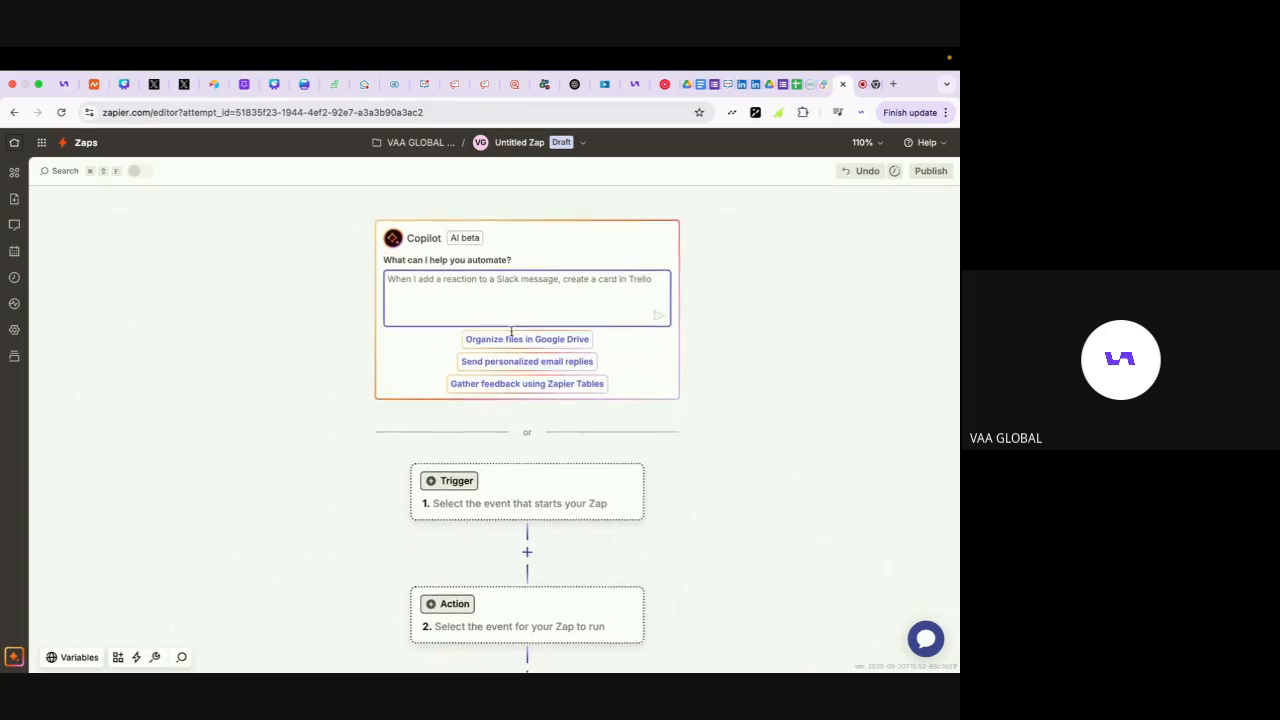
scroll(511, 331, down, 1)
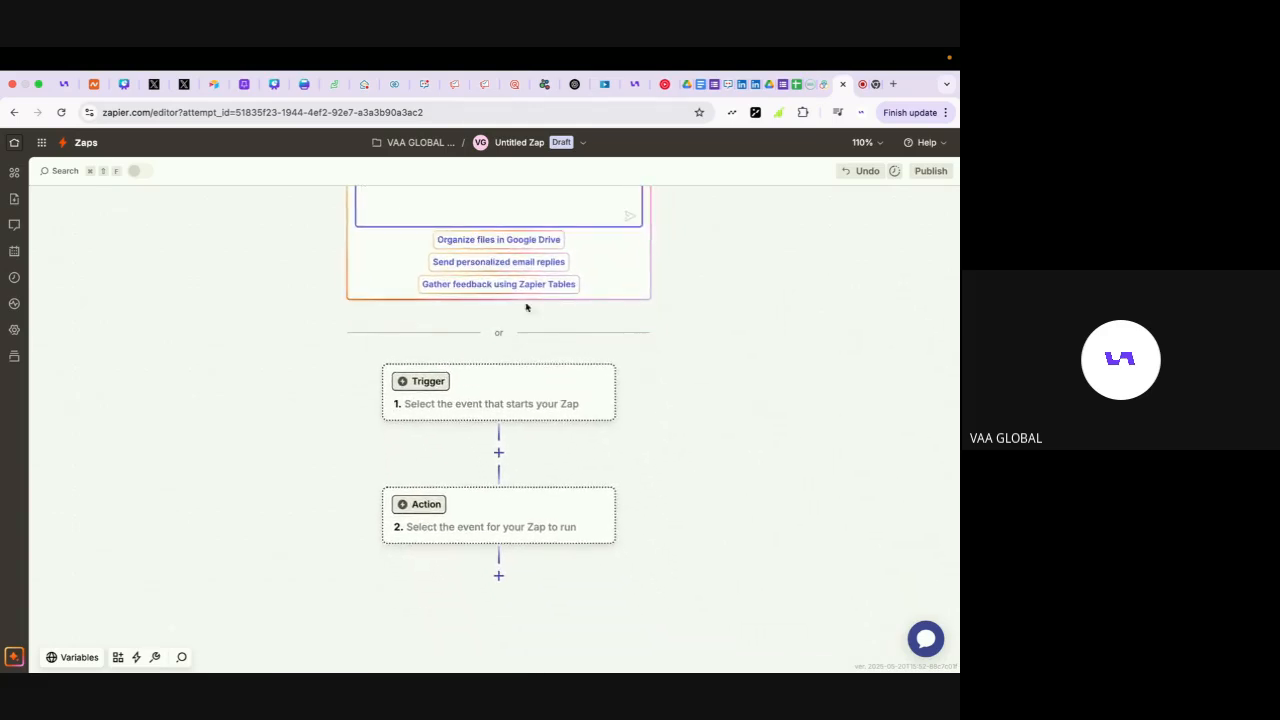
- Set the new Zap's trigger app to Gmail with New Email as the trigger event
click(436, 398)
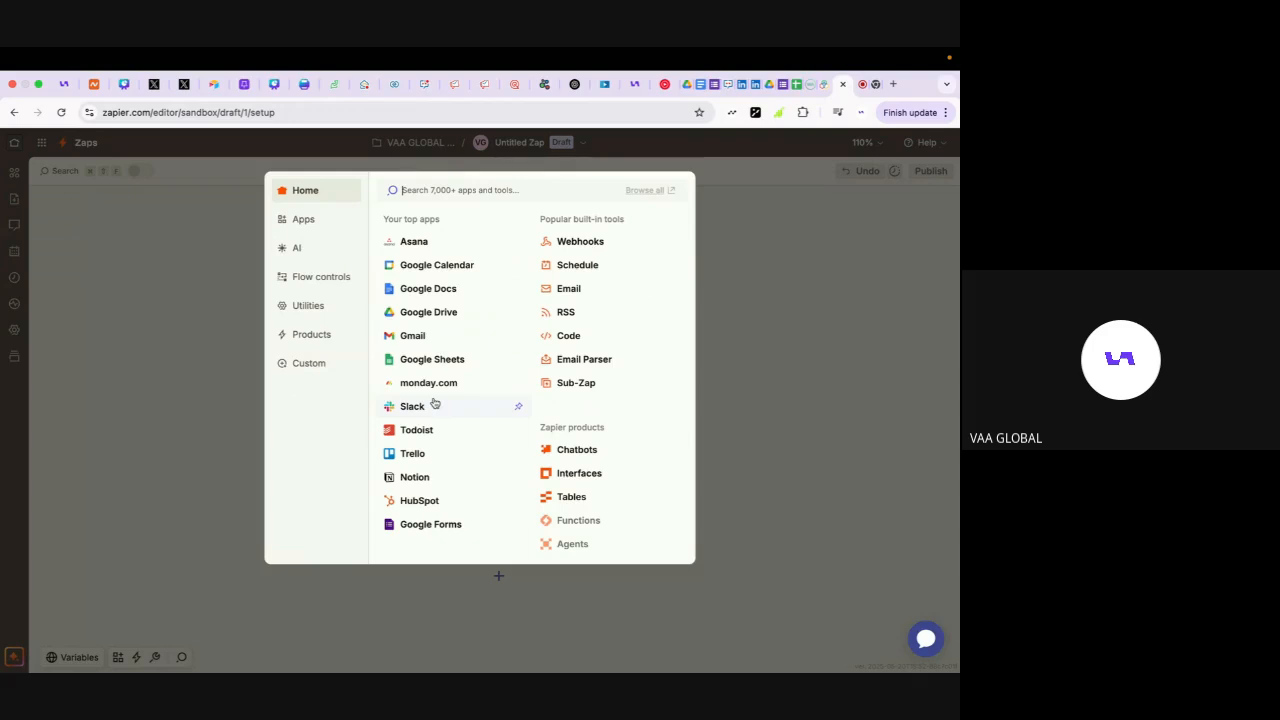
click(405, 341)
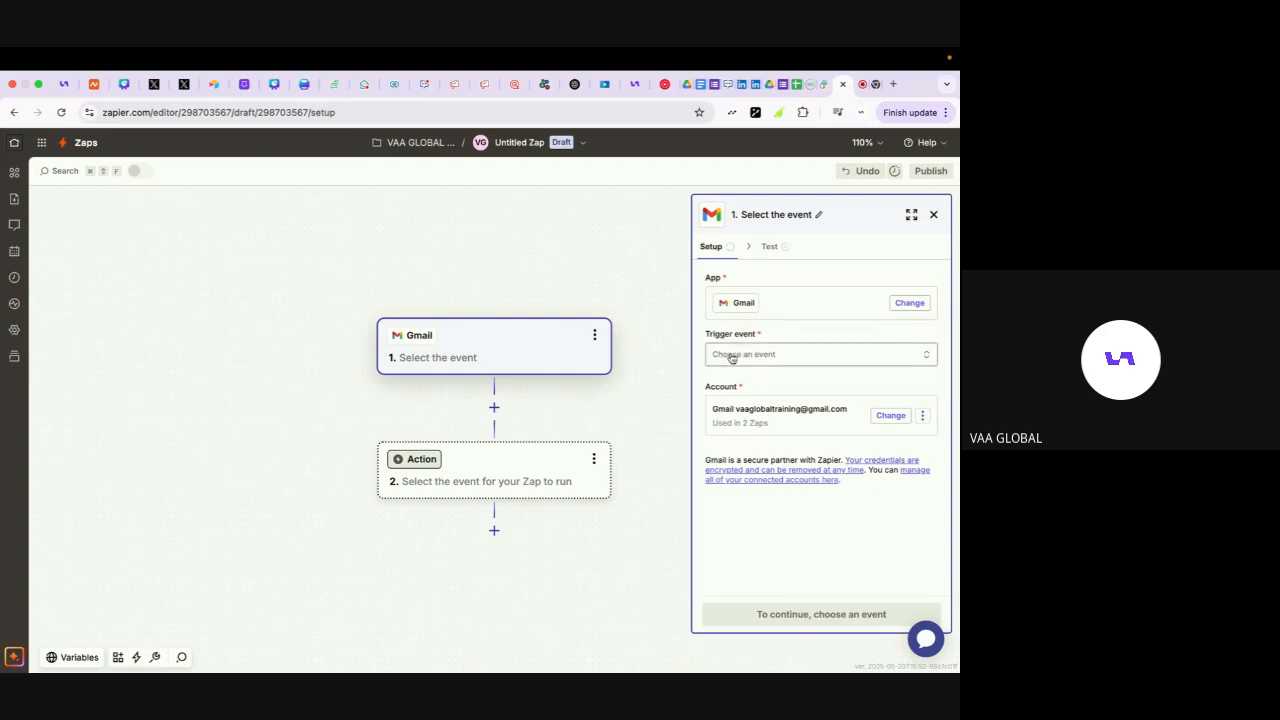
click(731, 357)
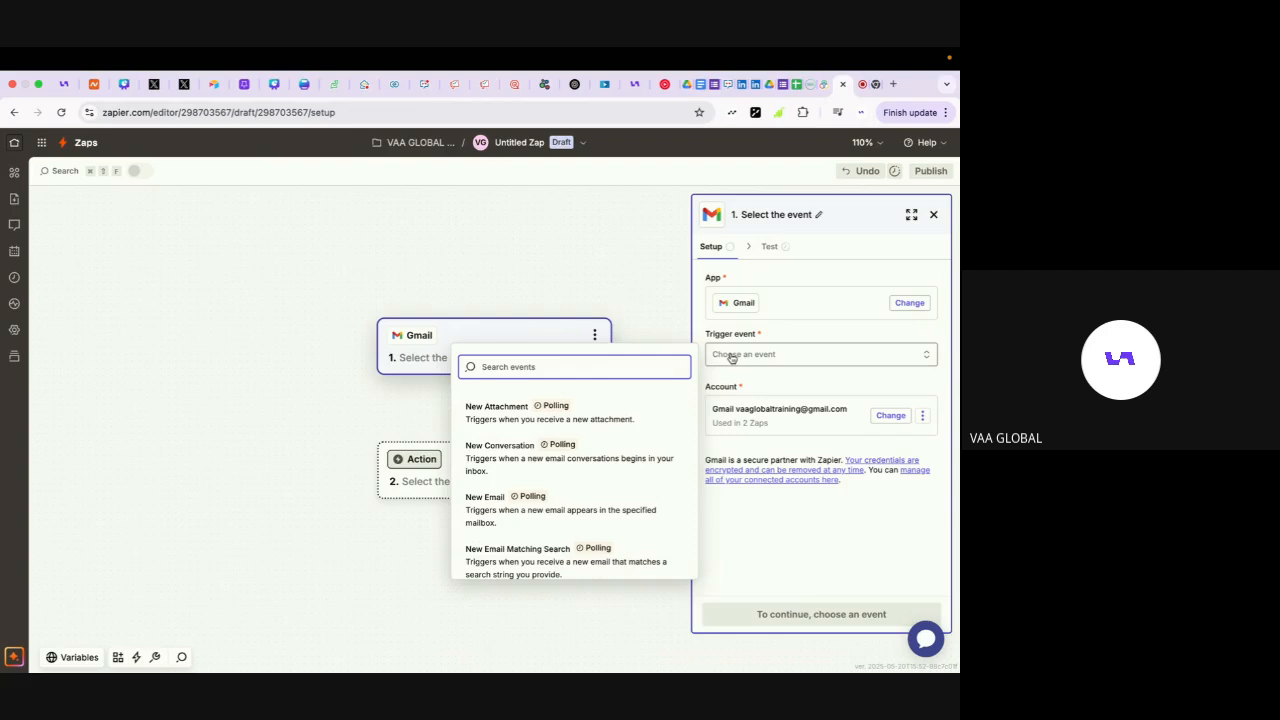
click(594, 513)
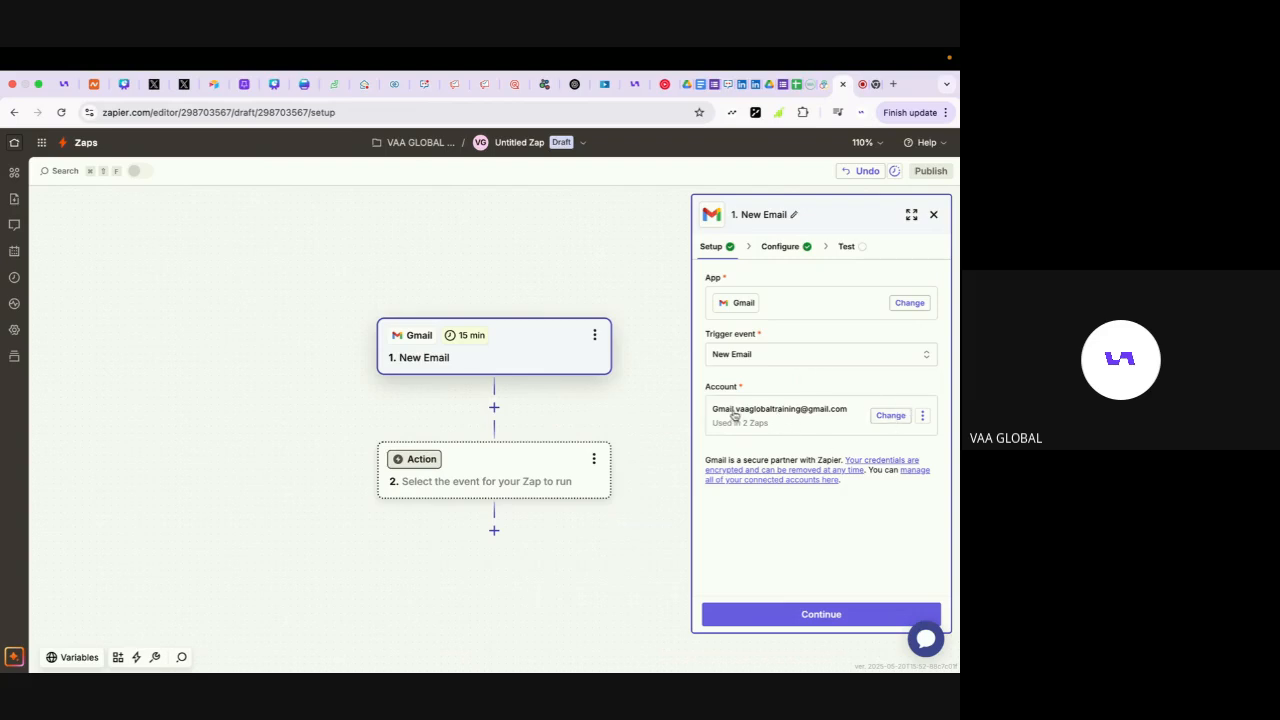
- Check the browser profile against the trigger's connected Gmail account, keep that account, and continue to the trigger's configuration
click(861, 112)
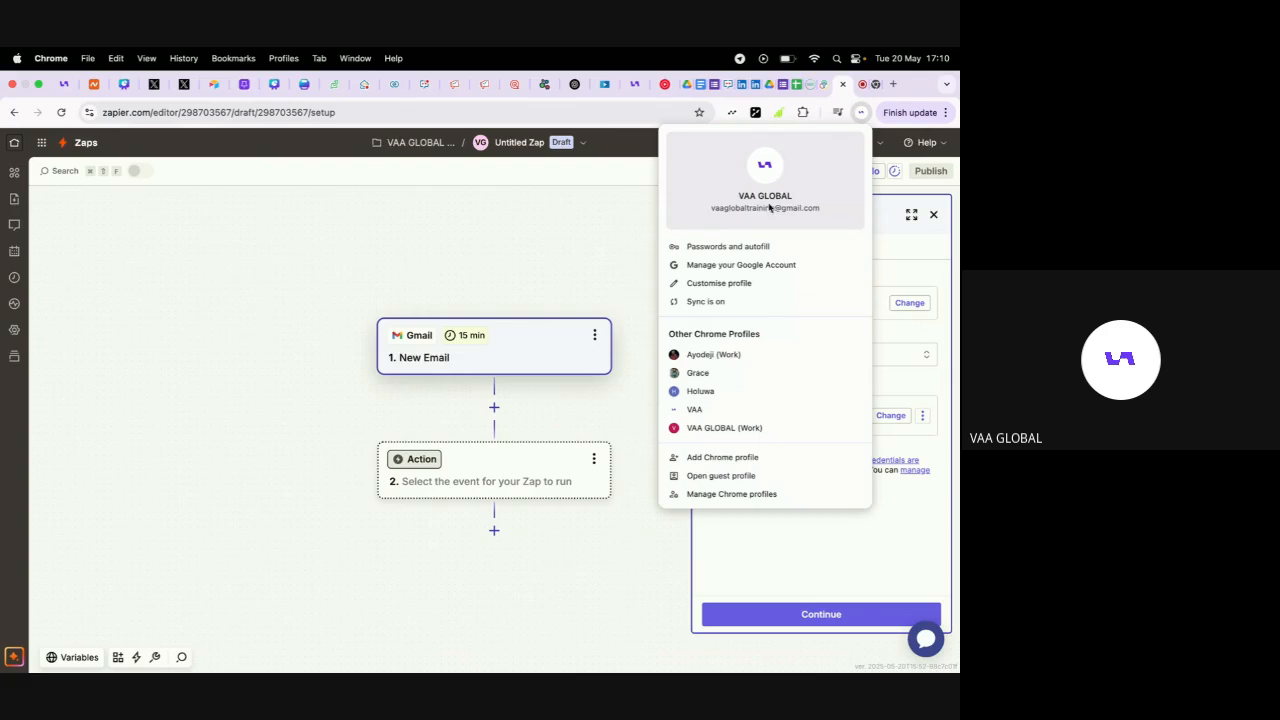
click(631, 231)
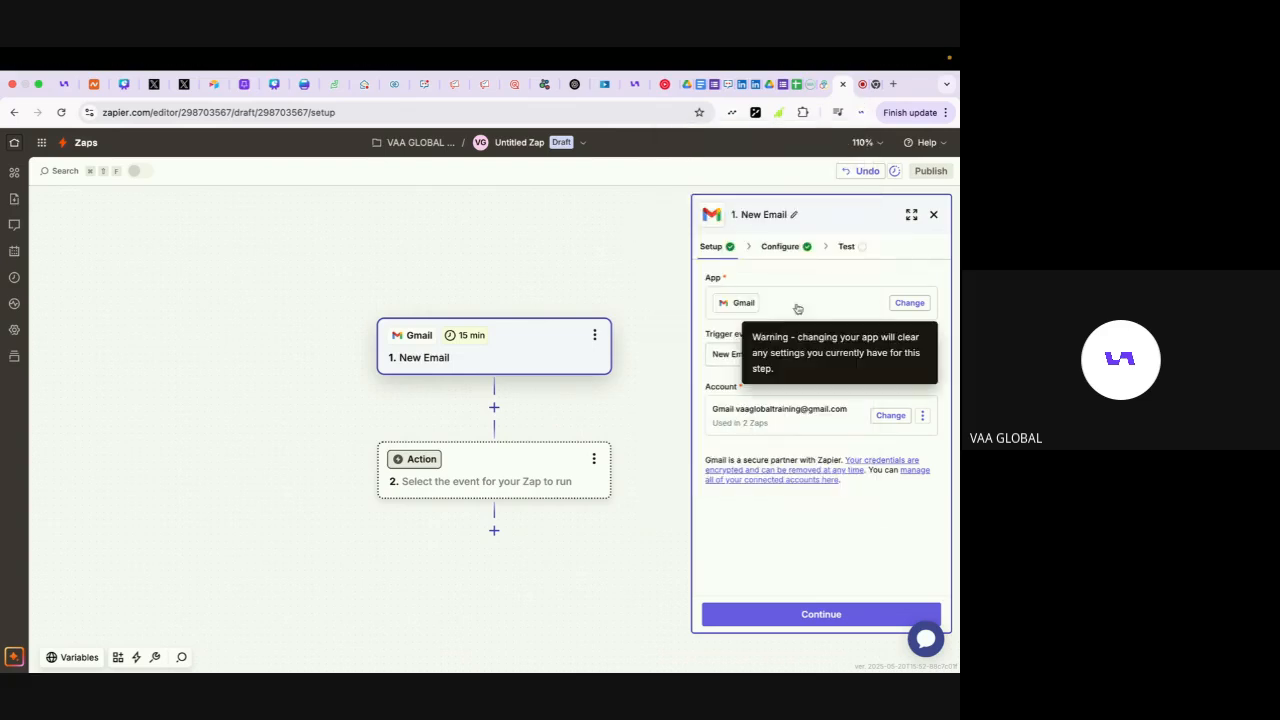
click(890, 415)
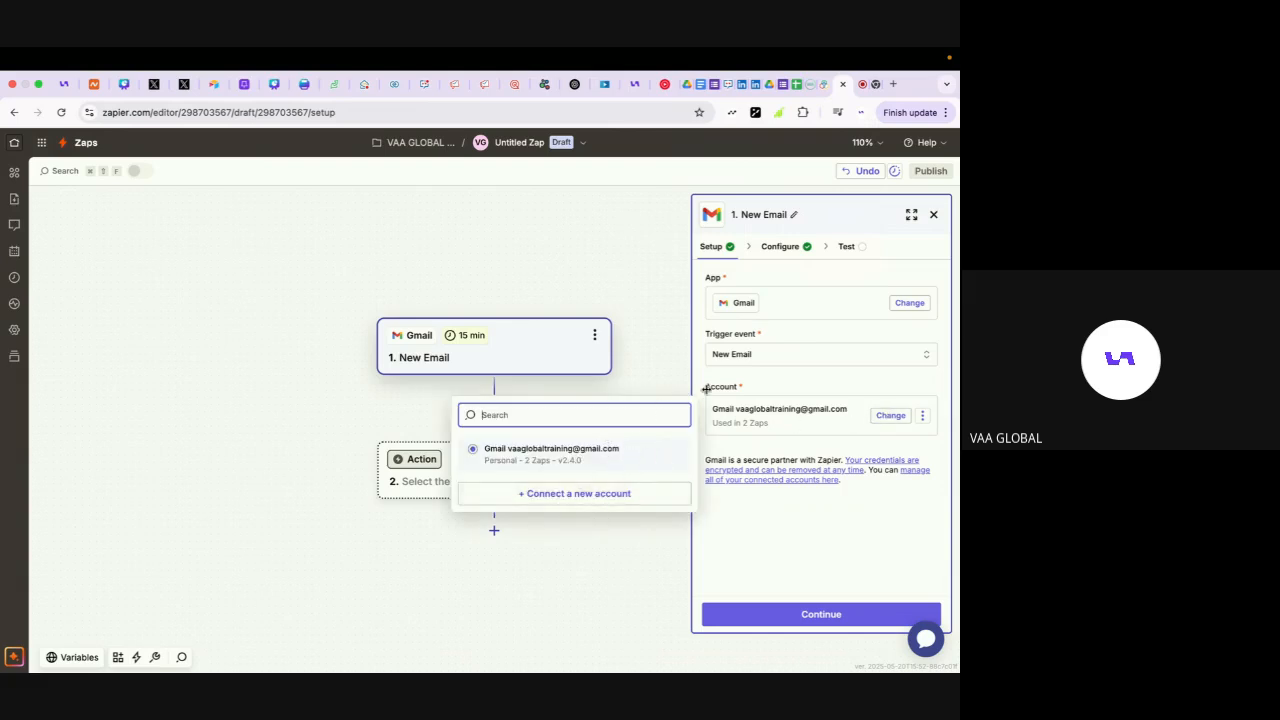
click(733, 401)
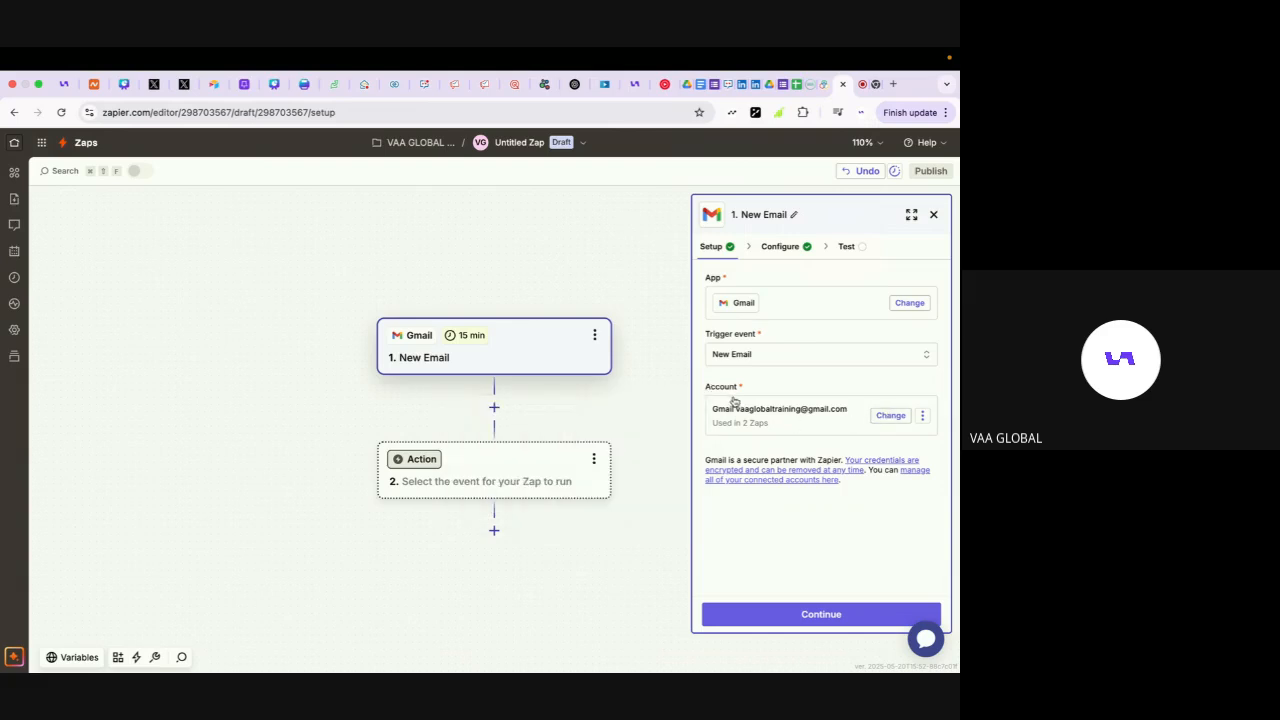
click(823, 611)
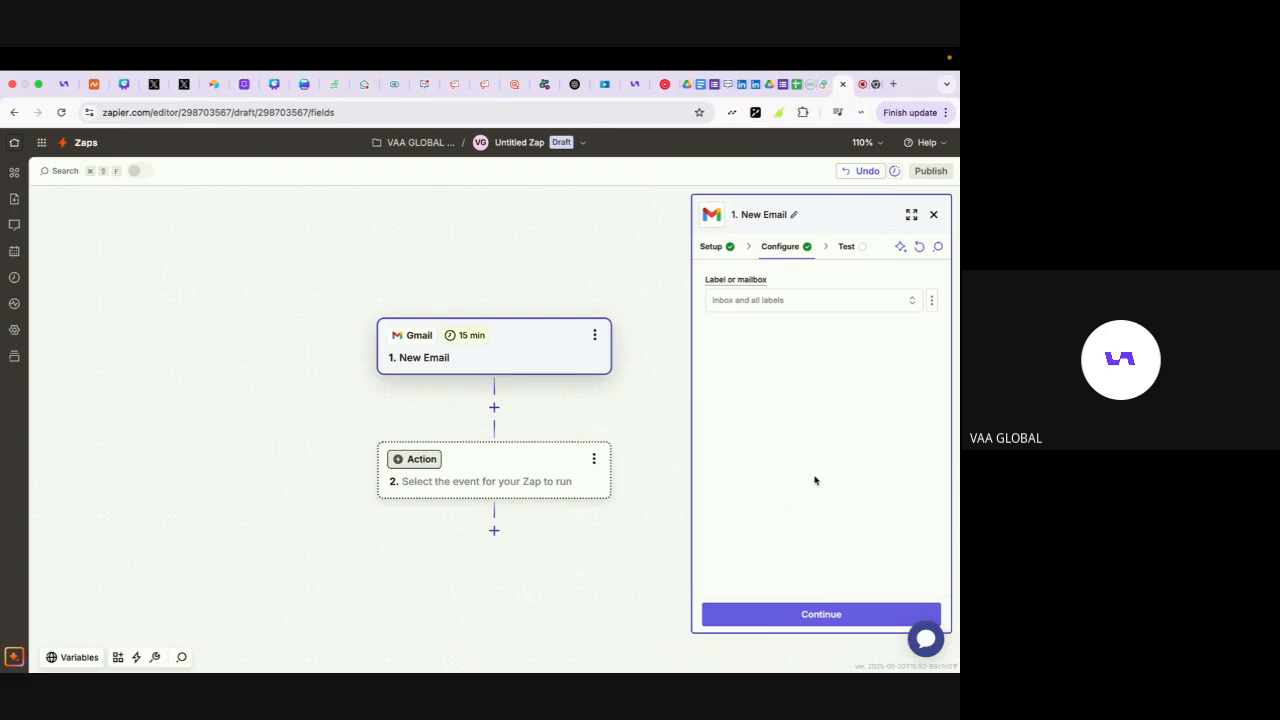
- View the Gmail inbox and its labels in a new browser tab, and return to the Zap editor
click(893, 83)
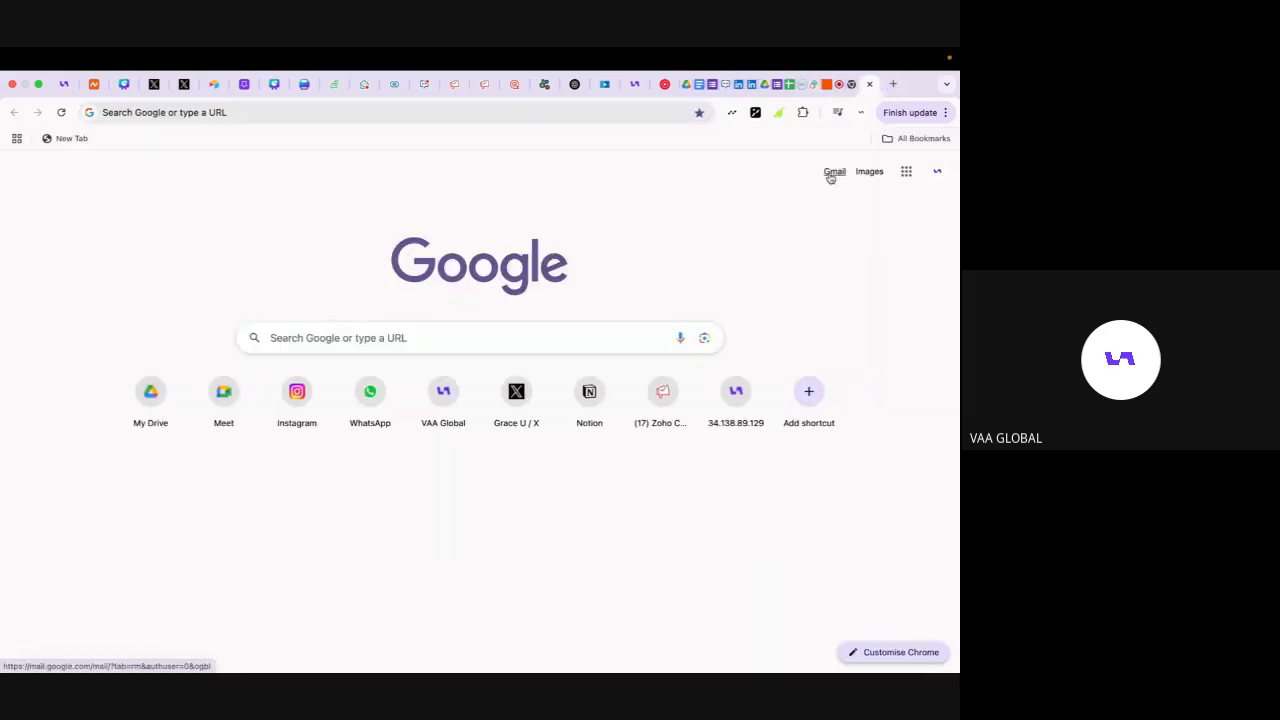
click(832, 173)
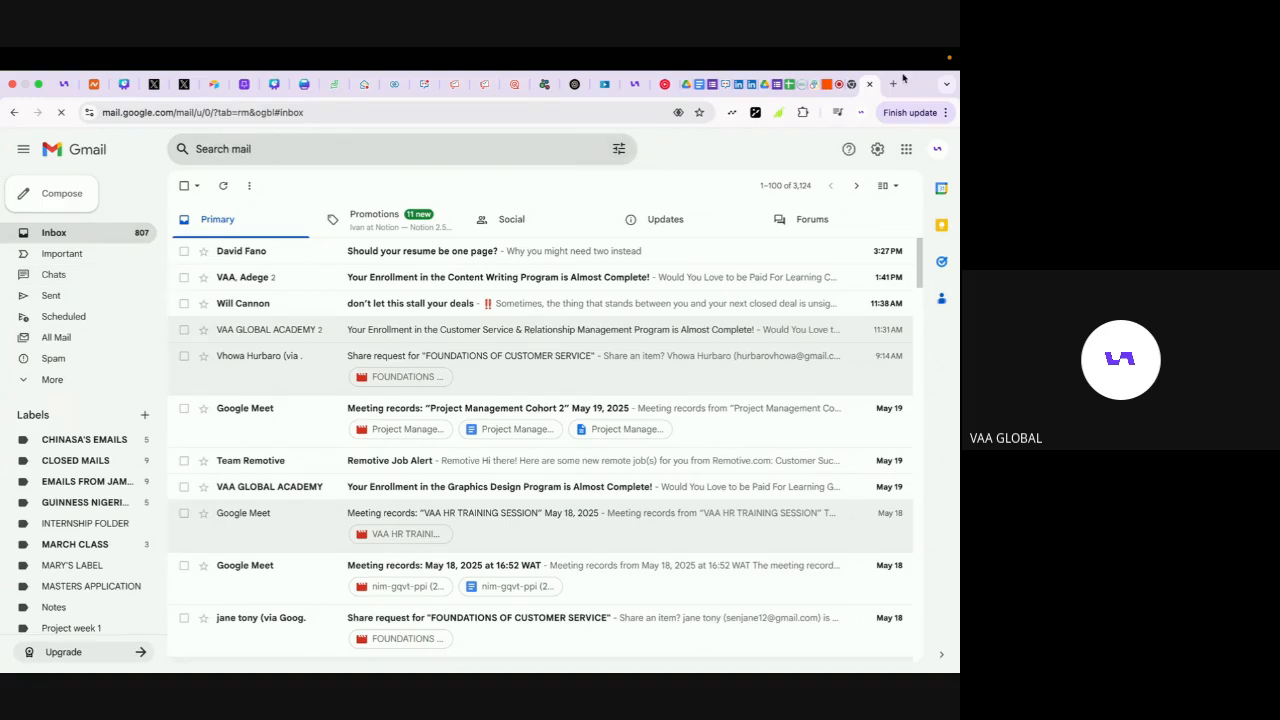
click(827, 86)
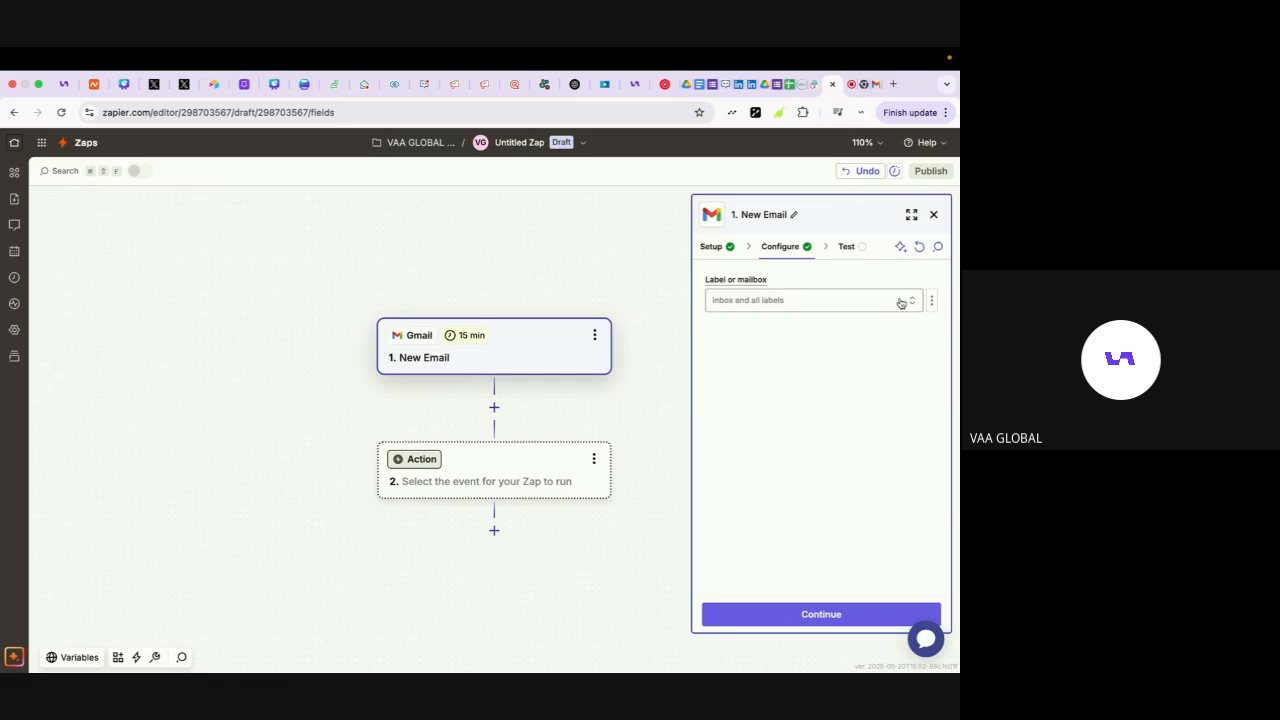
- Set the Gmail trigger's label or mailbox to INBOX and continue to the trigger test
click(852, 310)
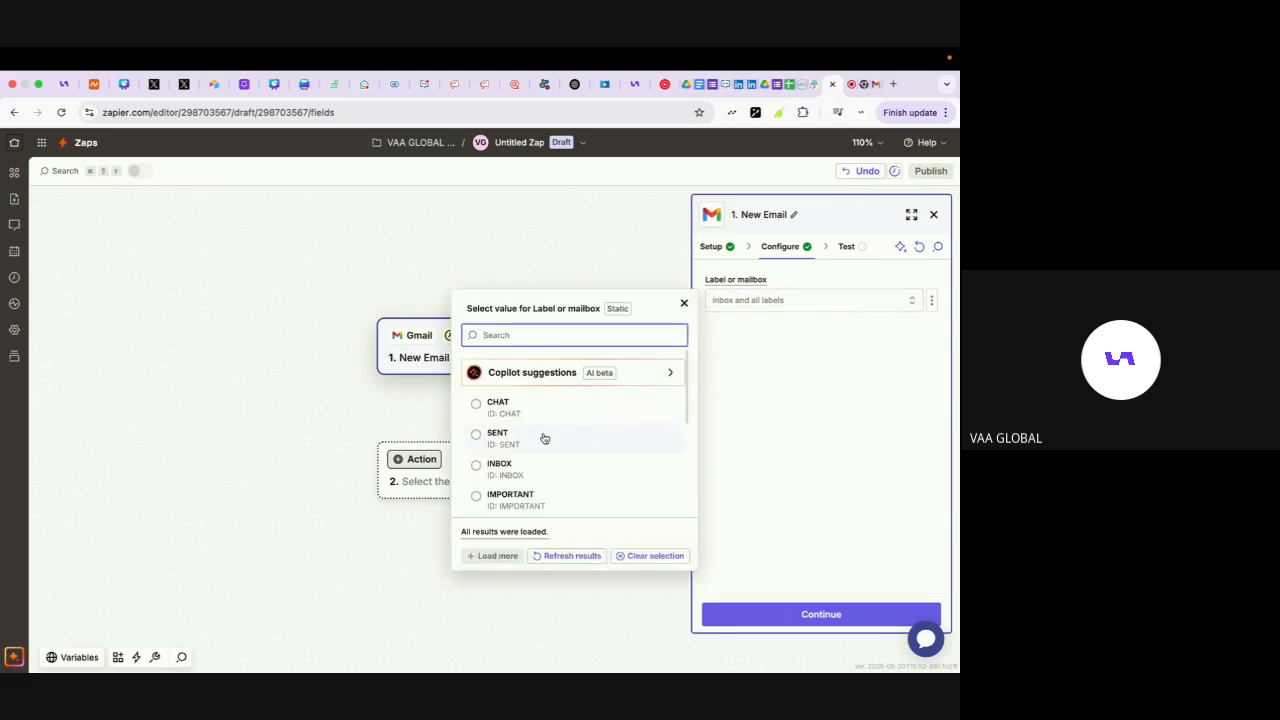
click(478, 469)
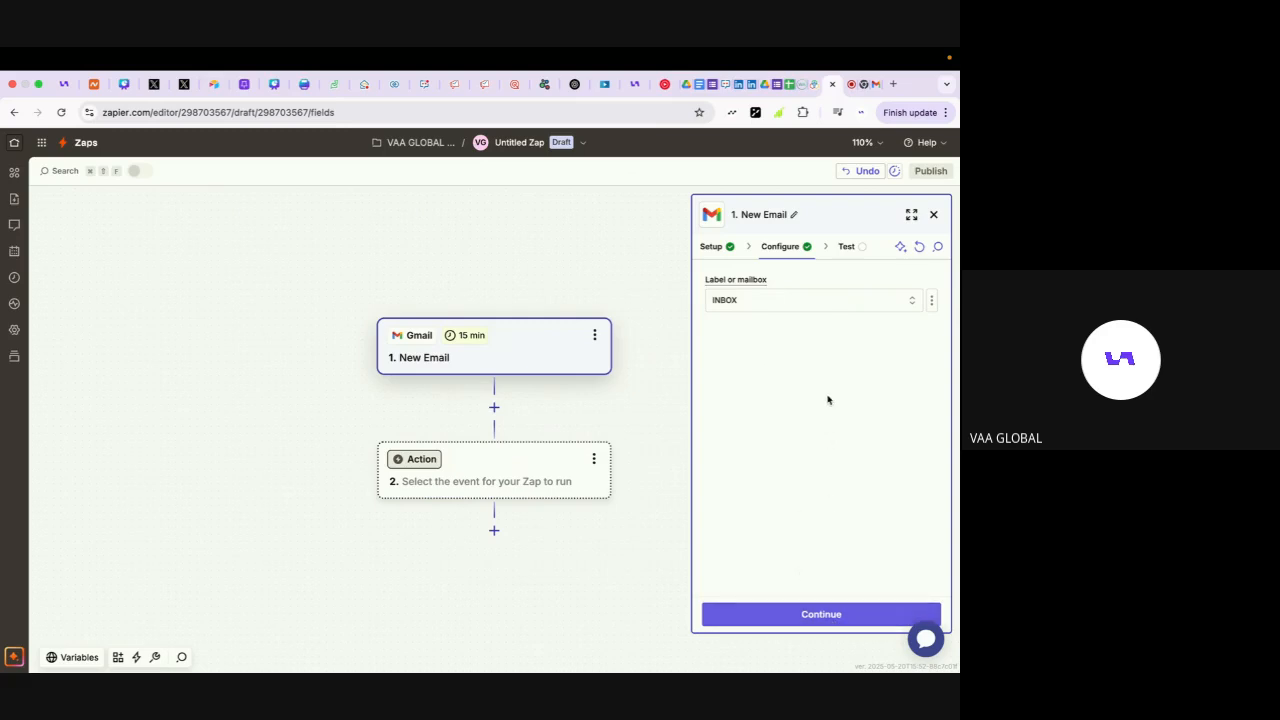
click(829, 614)
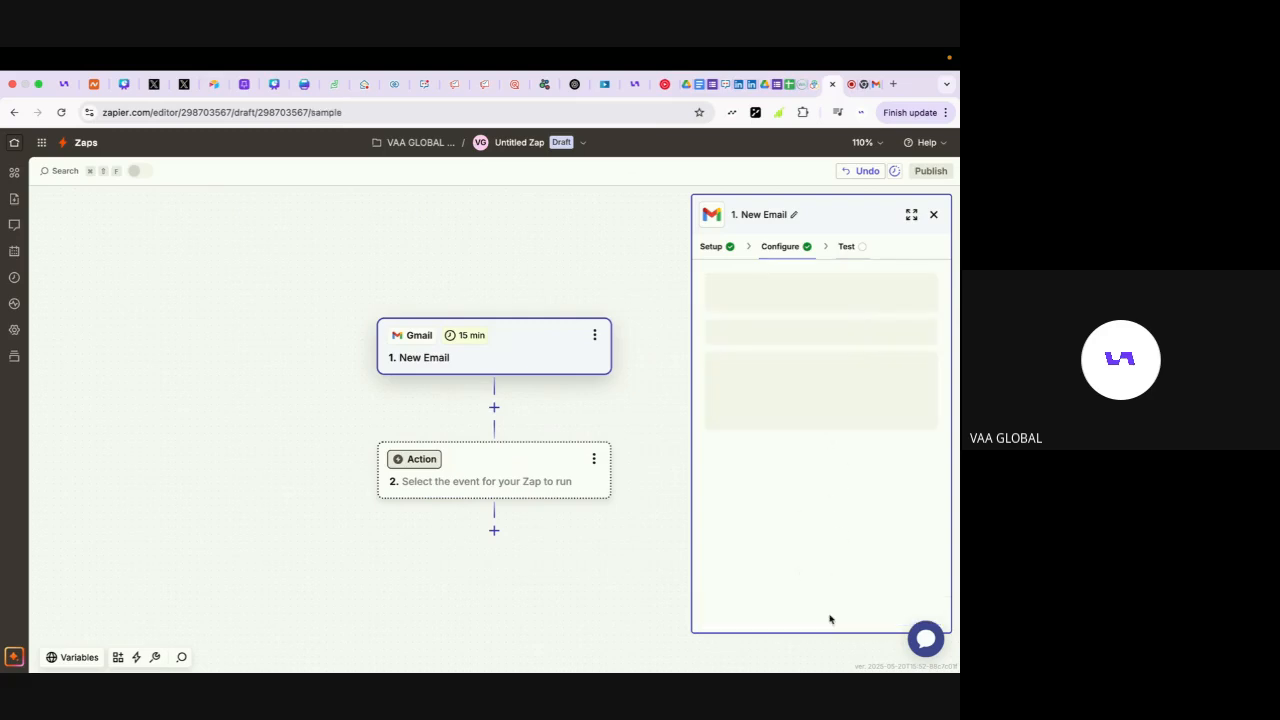
click(829, 614)
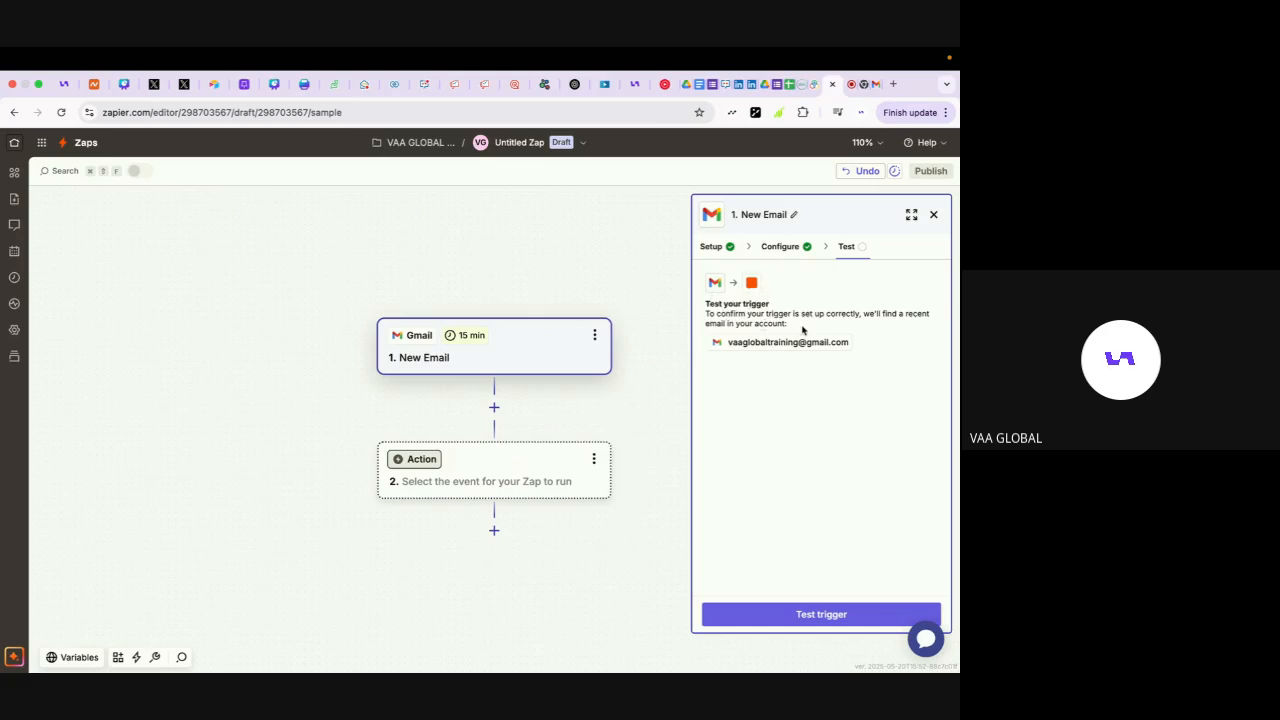
- Test the Gmail trigger using the Email C record and choose Google Drive as the action app for step 2
click(828, 617)
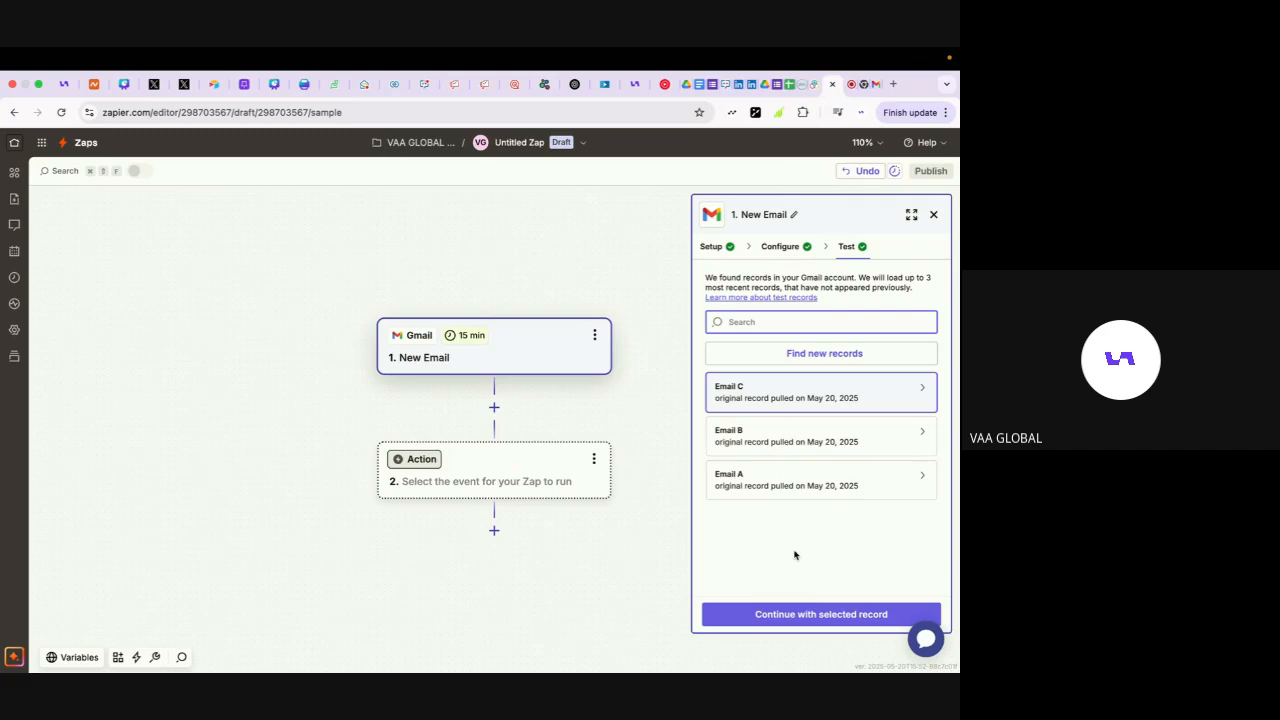
click(814, 616)
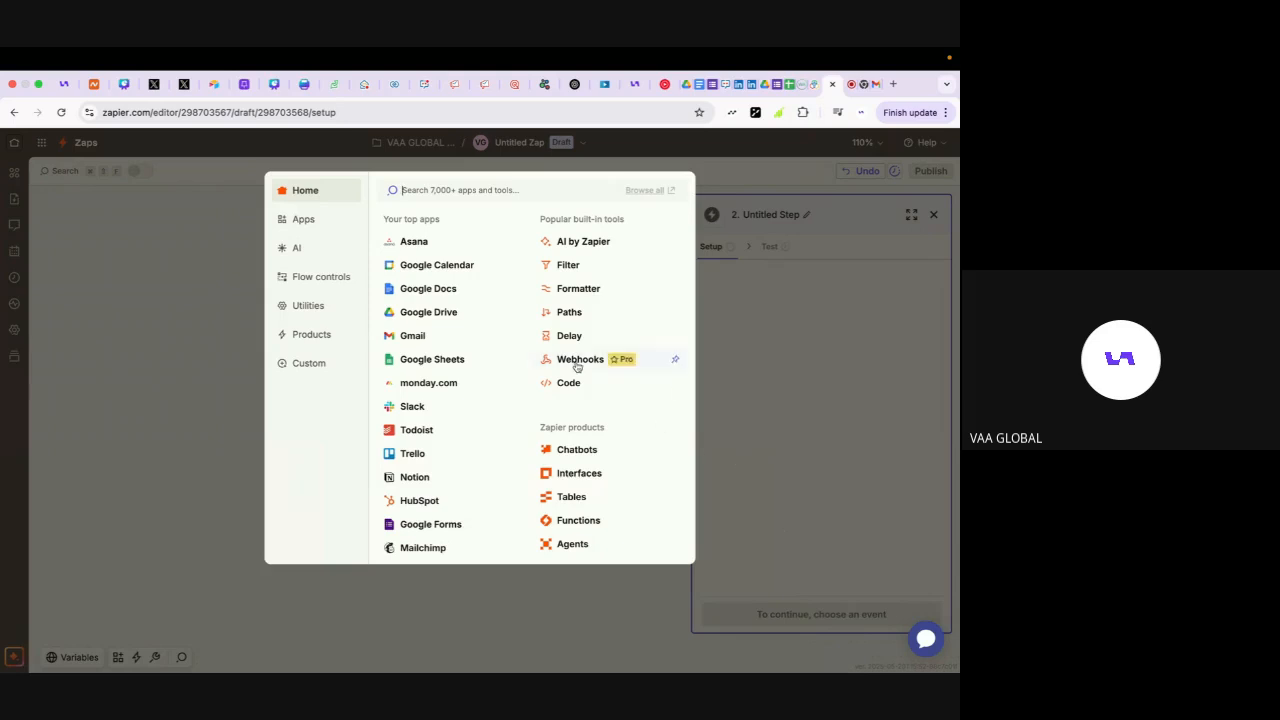
click(424, 314)
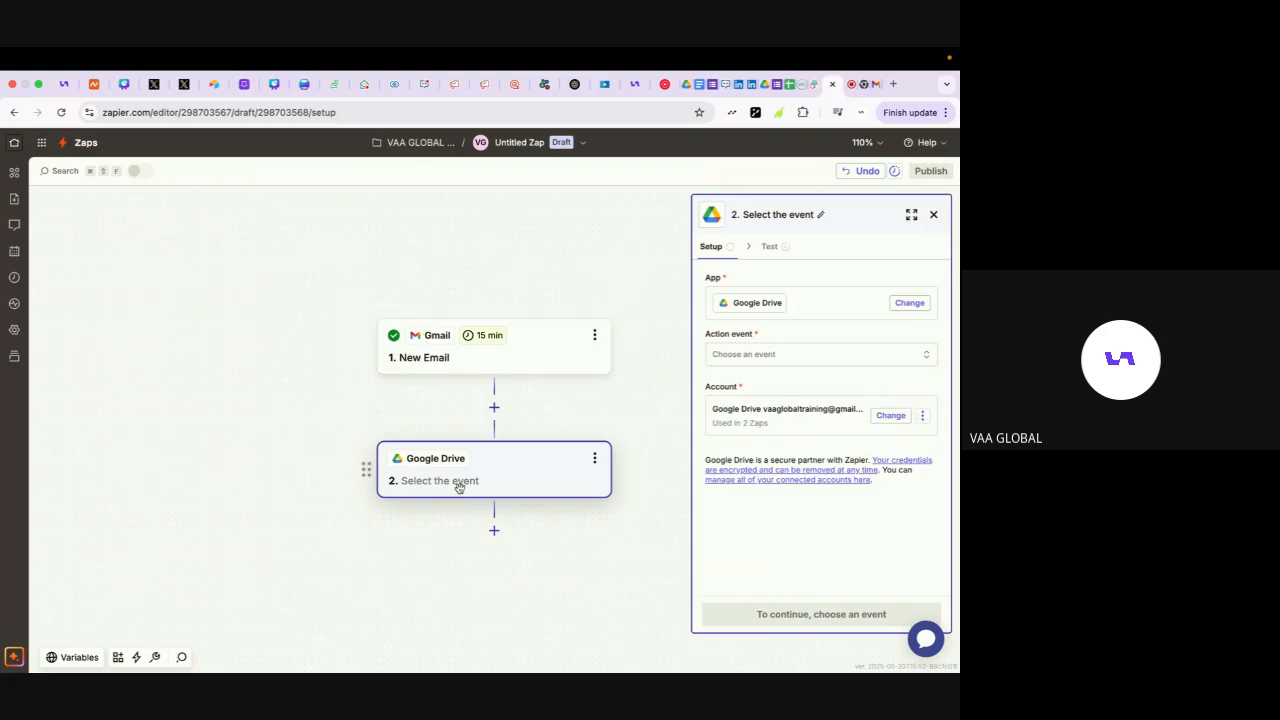
click(477, 360)
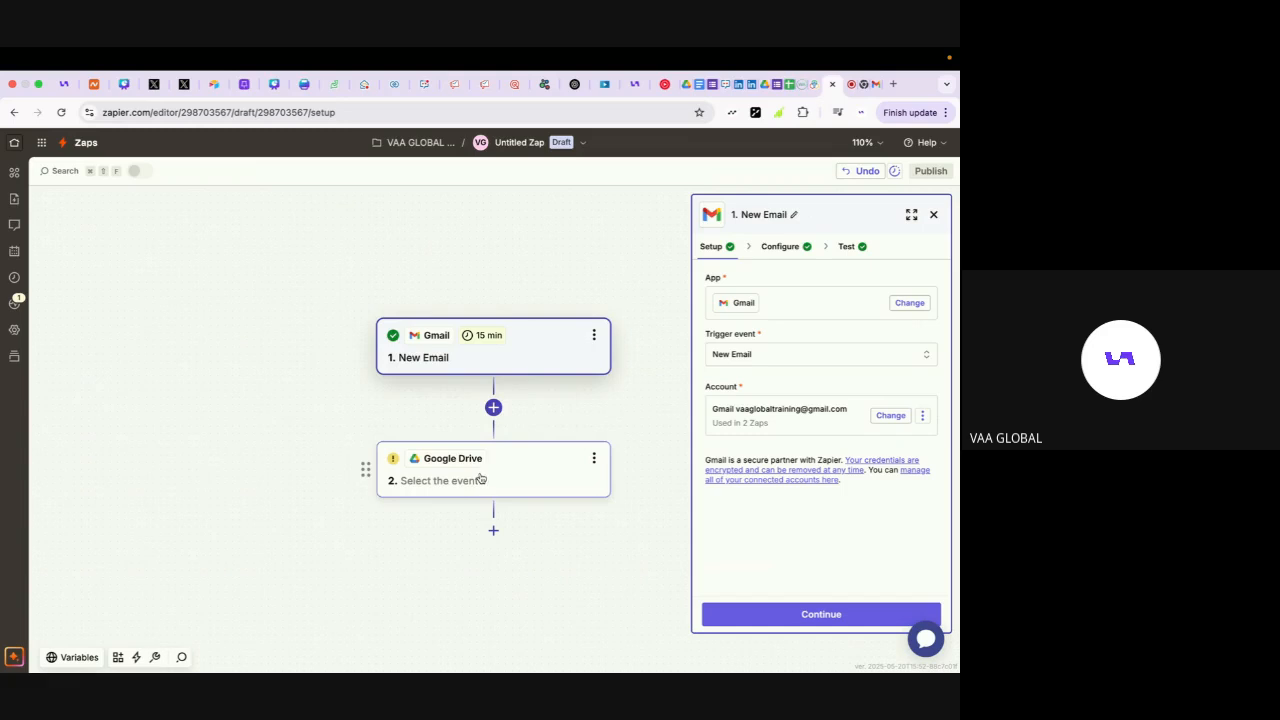
click(493, 408)
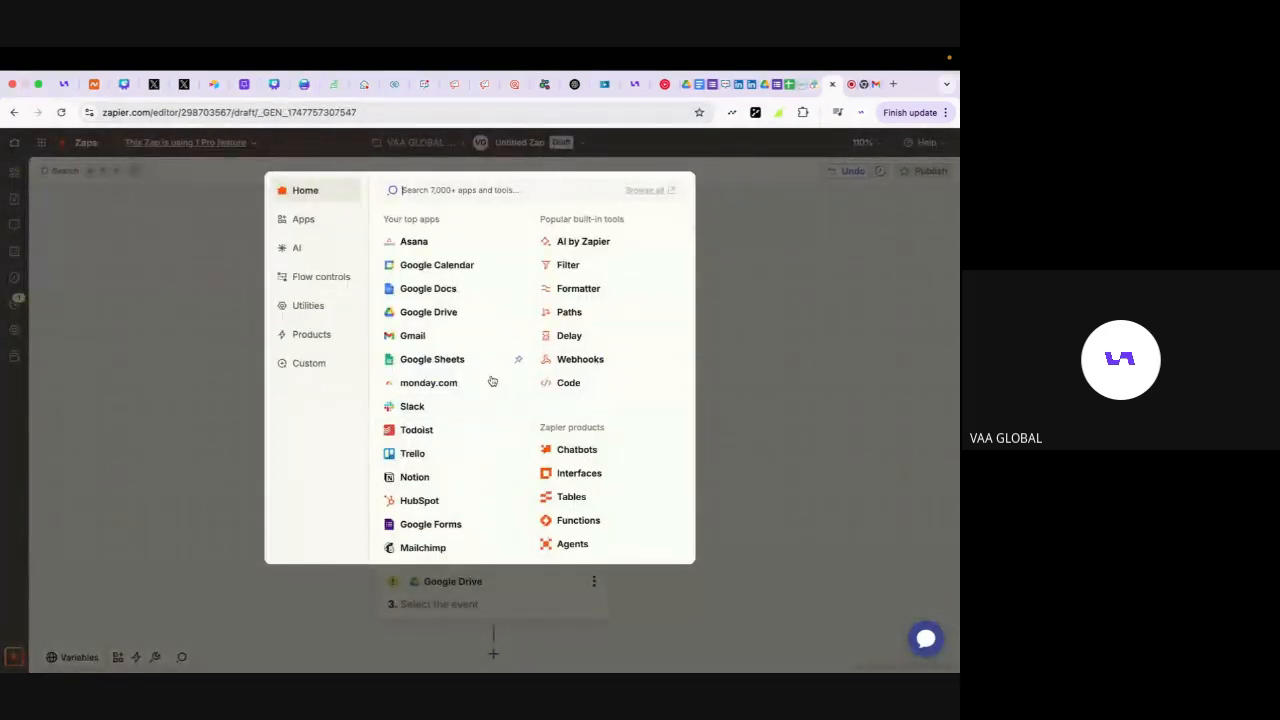
click(752, 360)
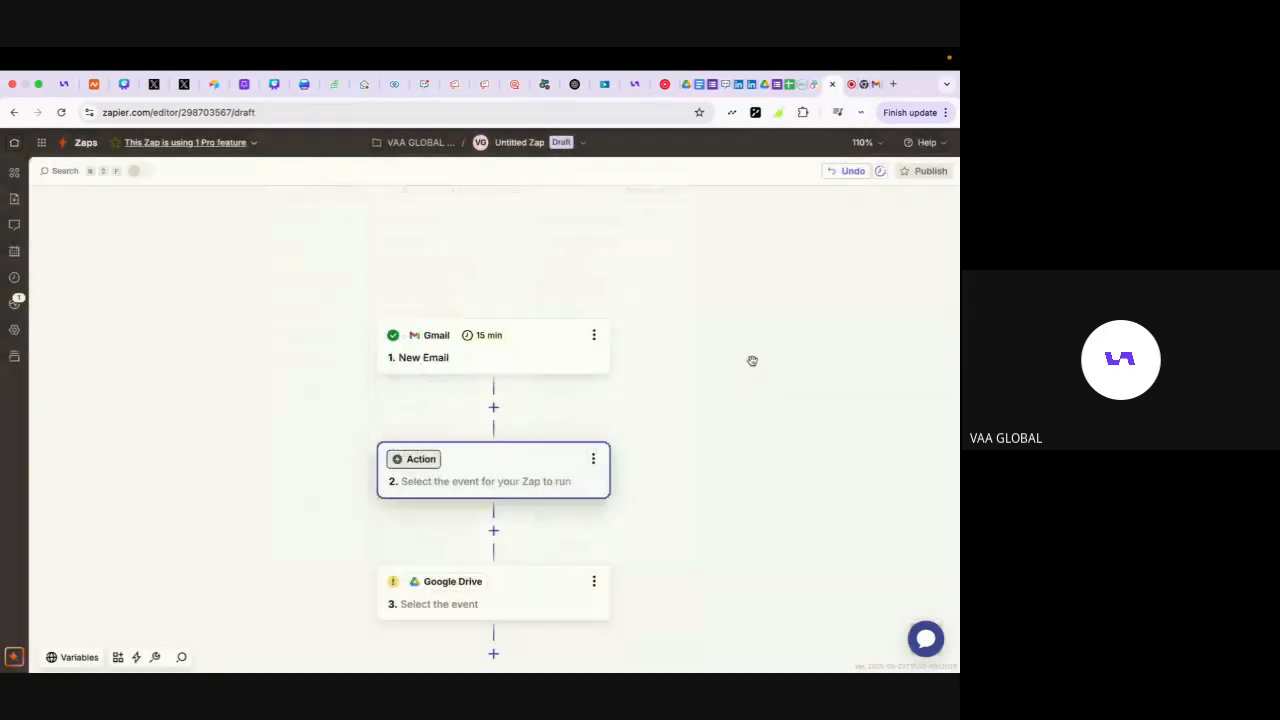
click(596, 461)
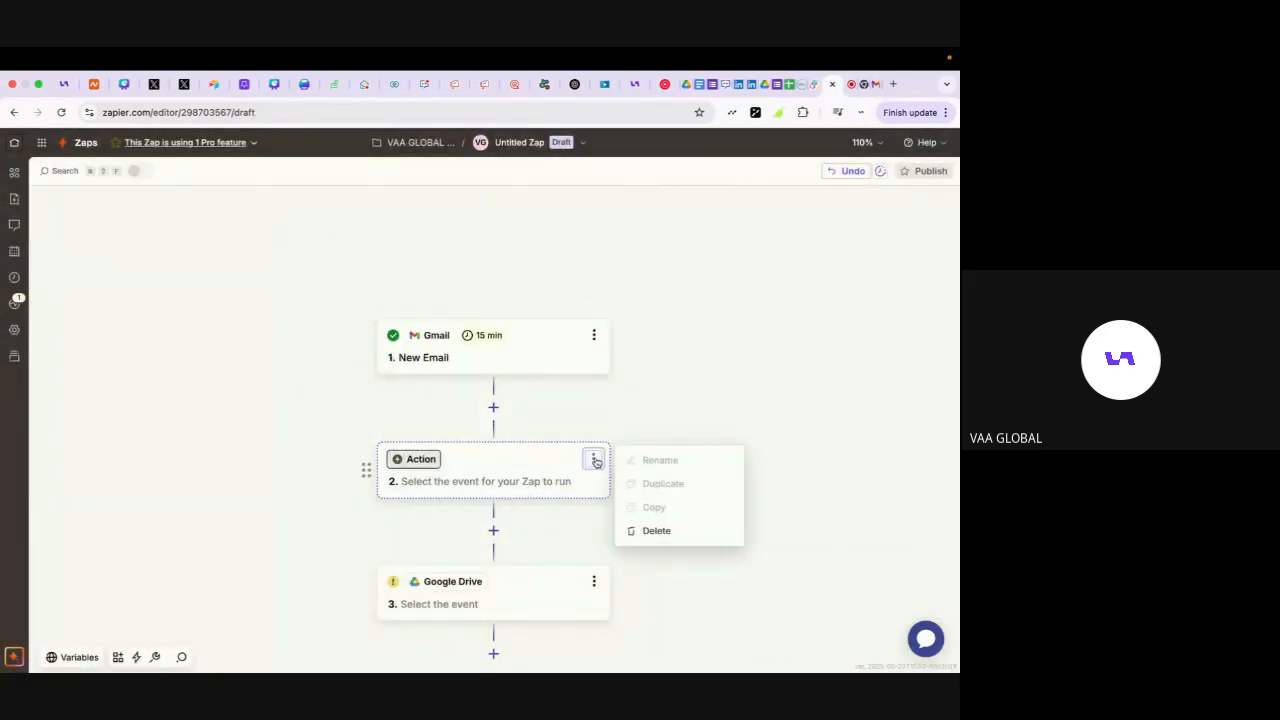
click(646, 536)
click(647, 533)
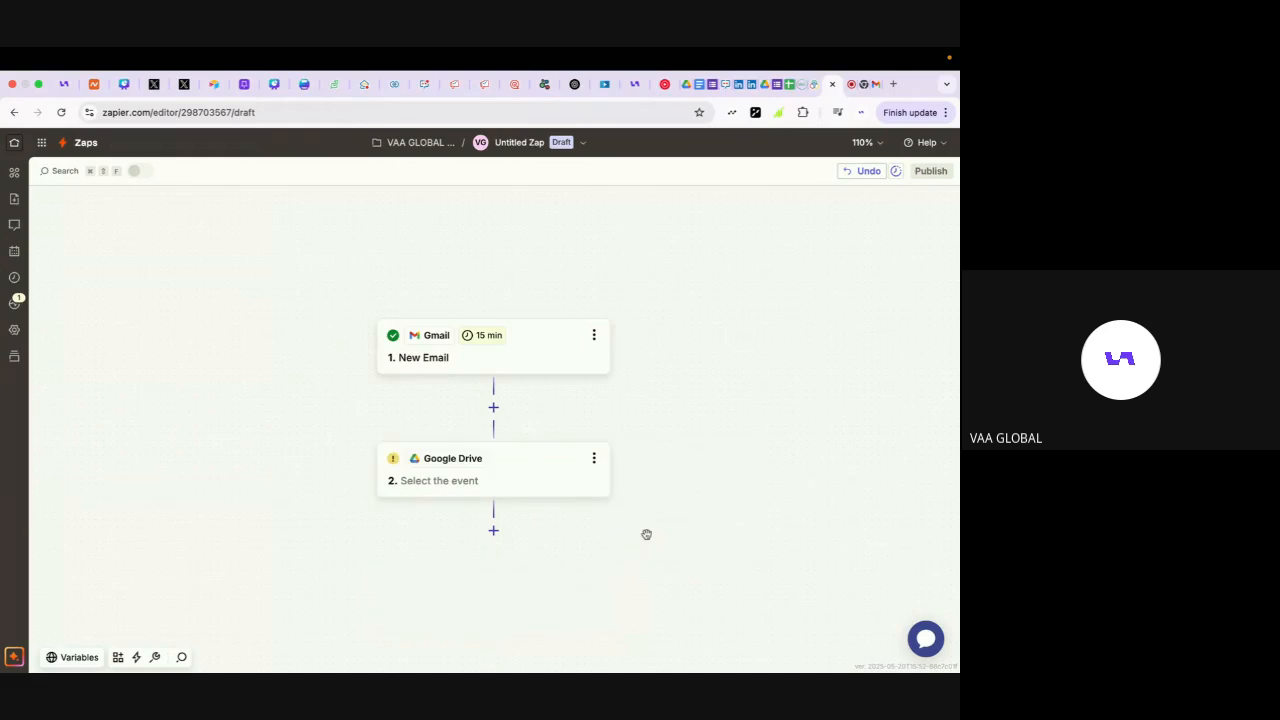
- Open step 2 of the Zap and examine the action events available for Google Drive
click(449, 487)
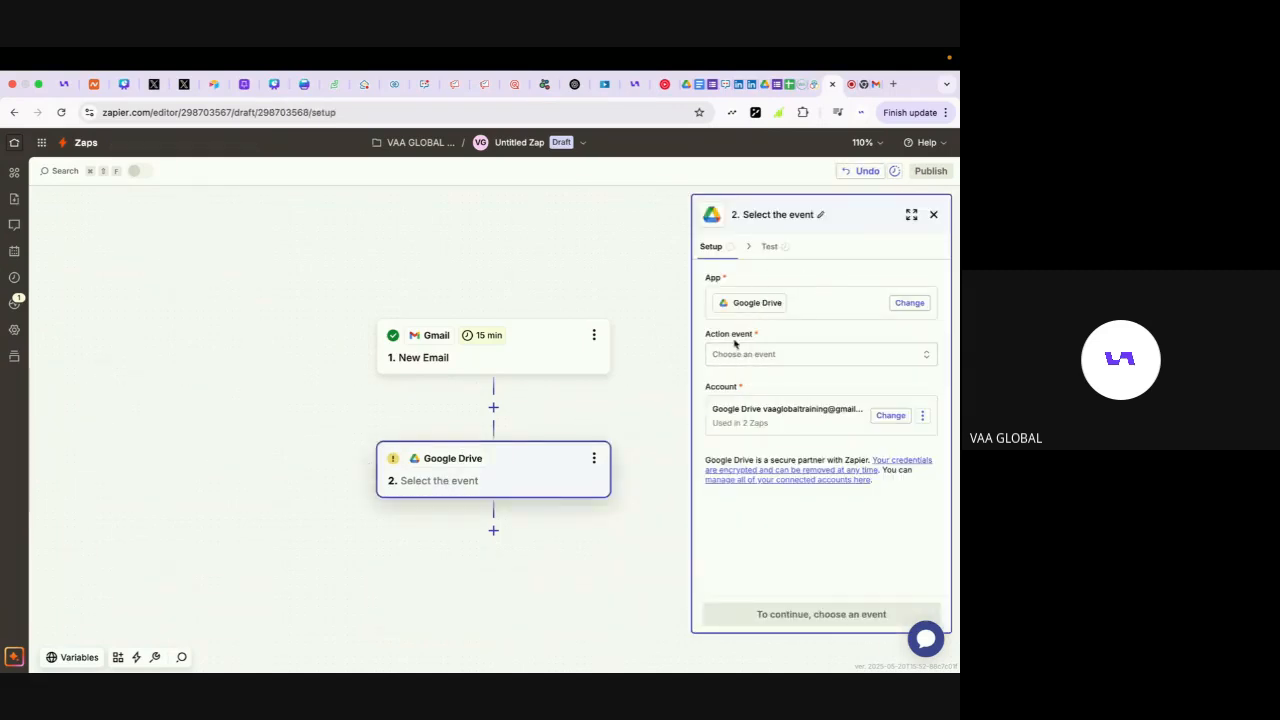
click(812, 302)
click(745, 268)
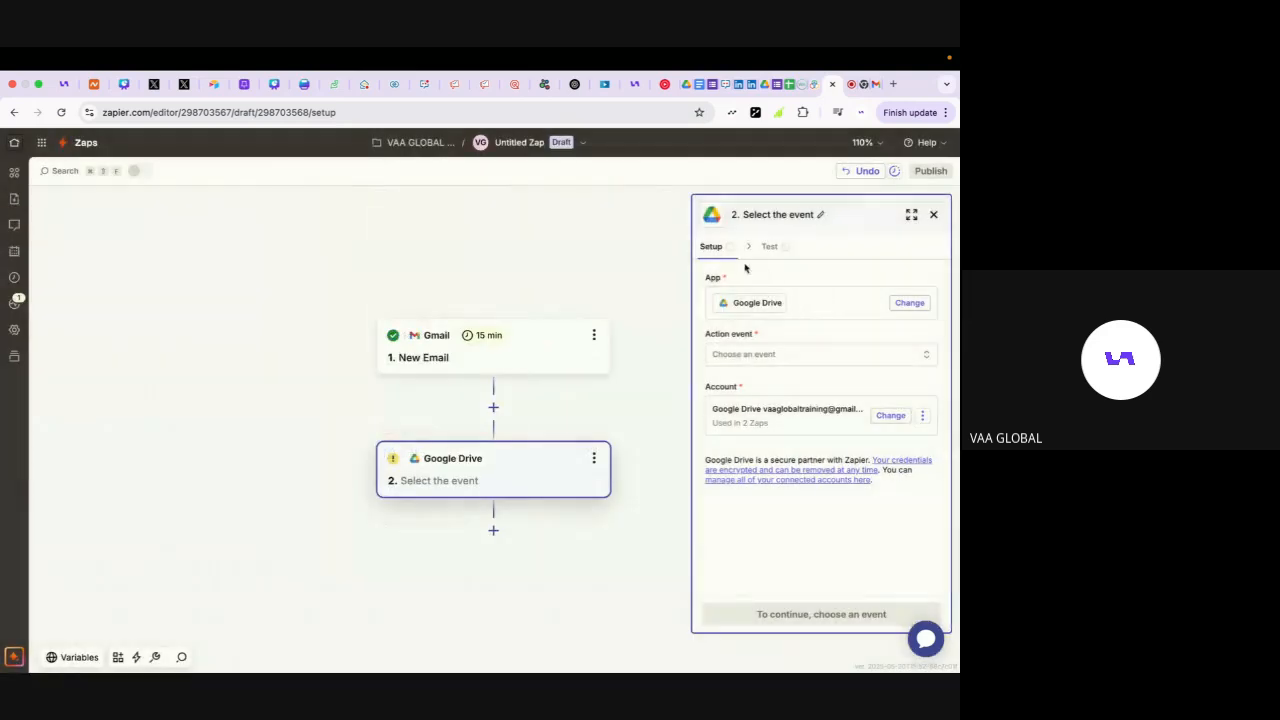
click(785, 356)
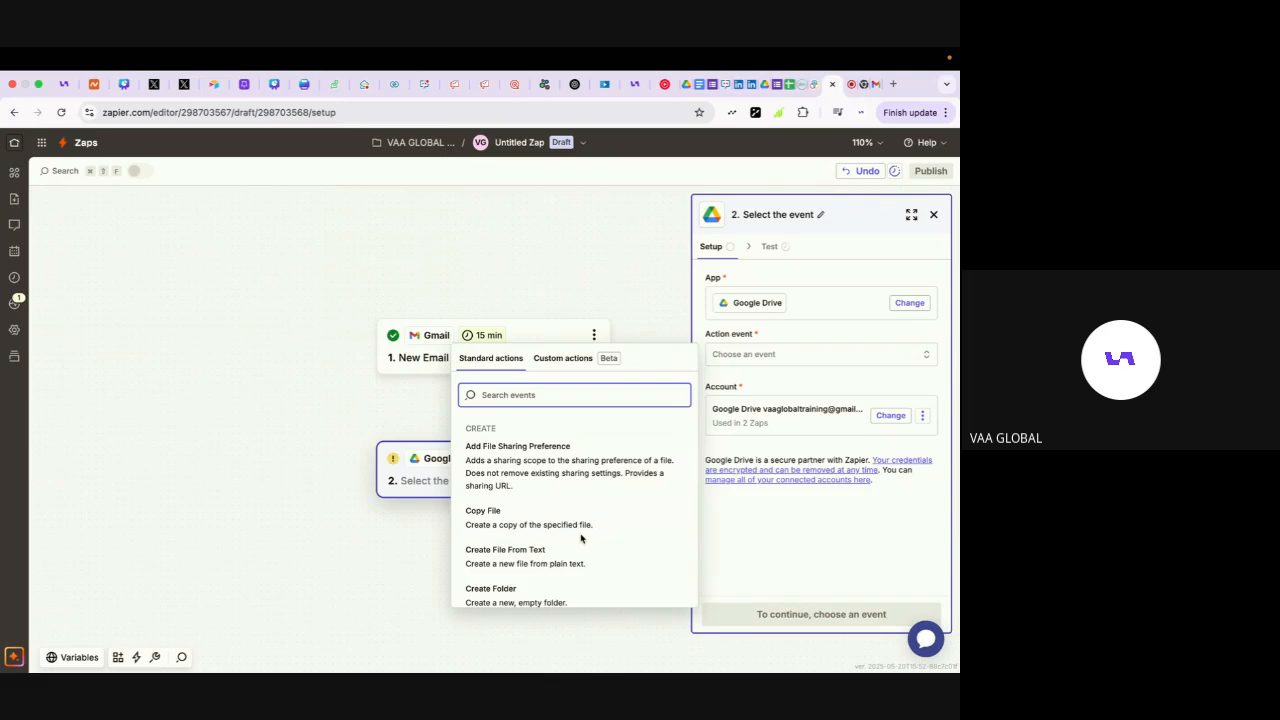
scroll(581, 539, down, 1)
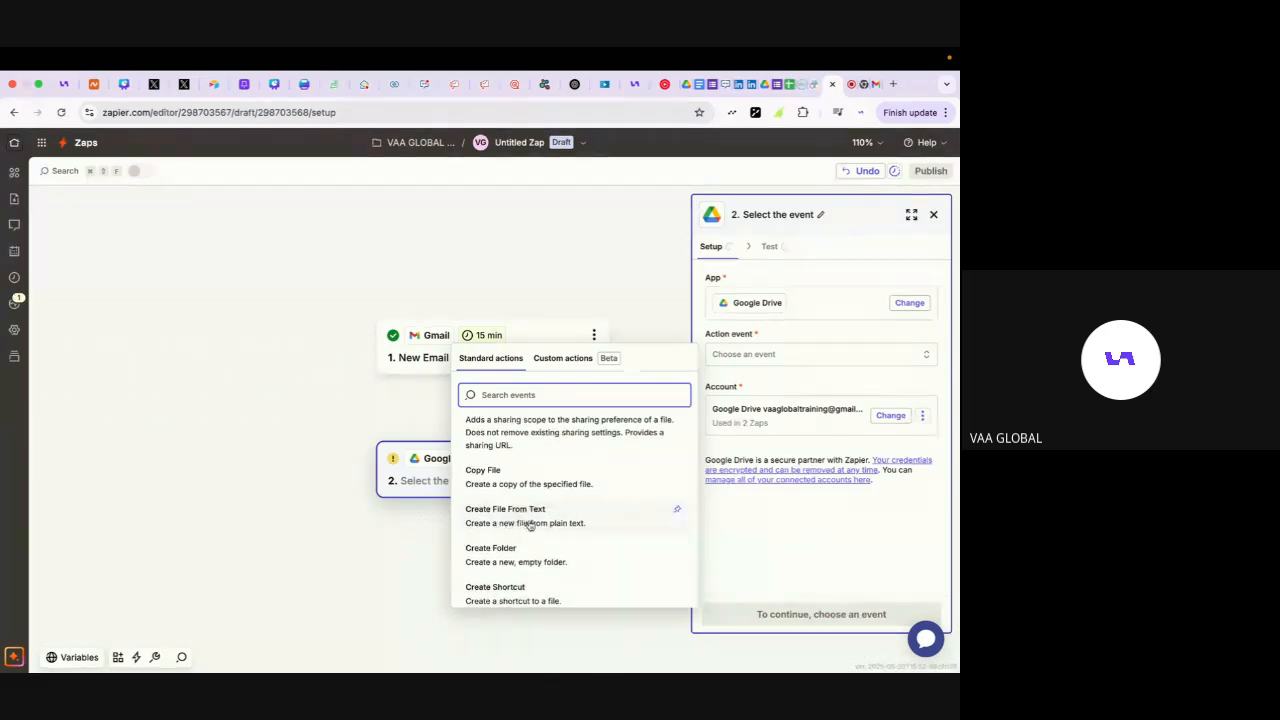
scroll(577, 522, down, 1)
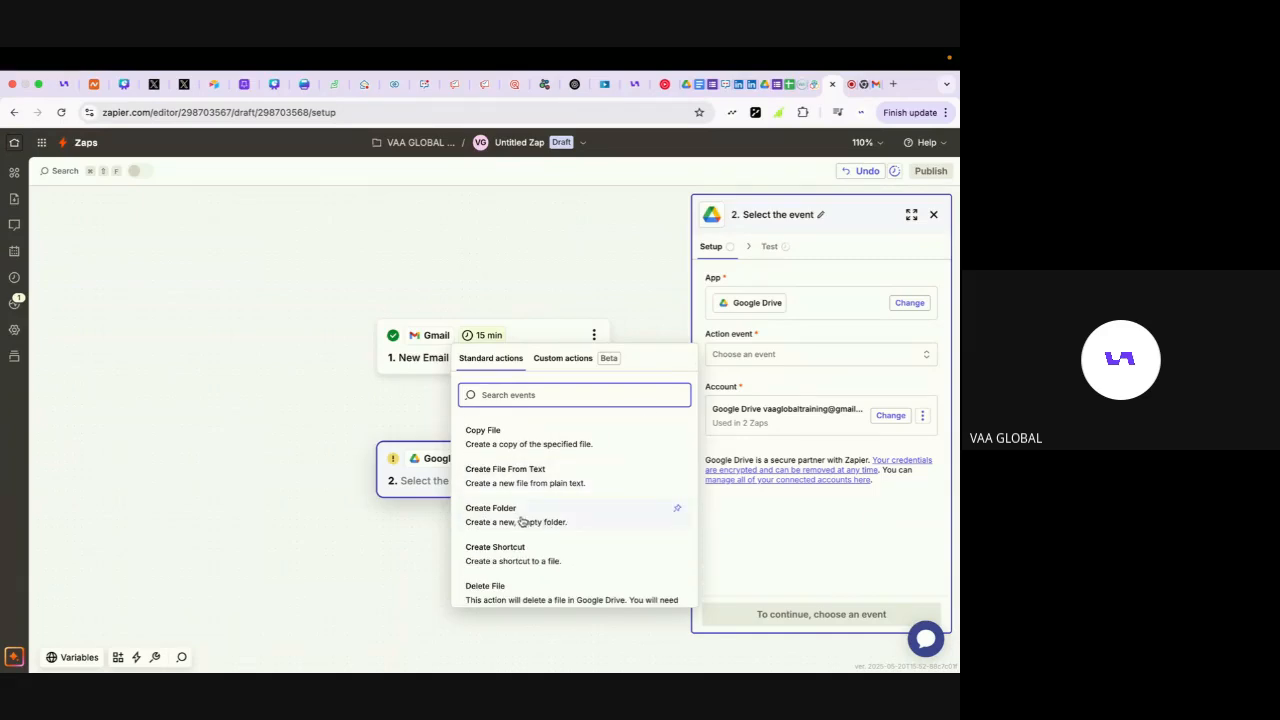
scroll(557, 547, down, 2)
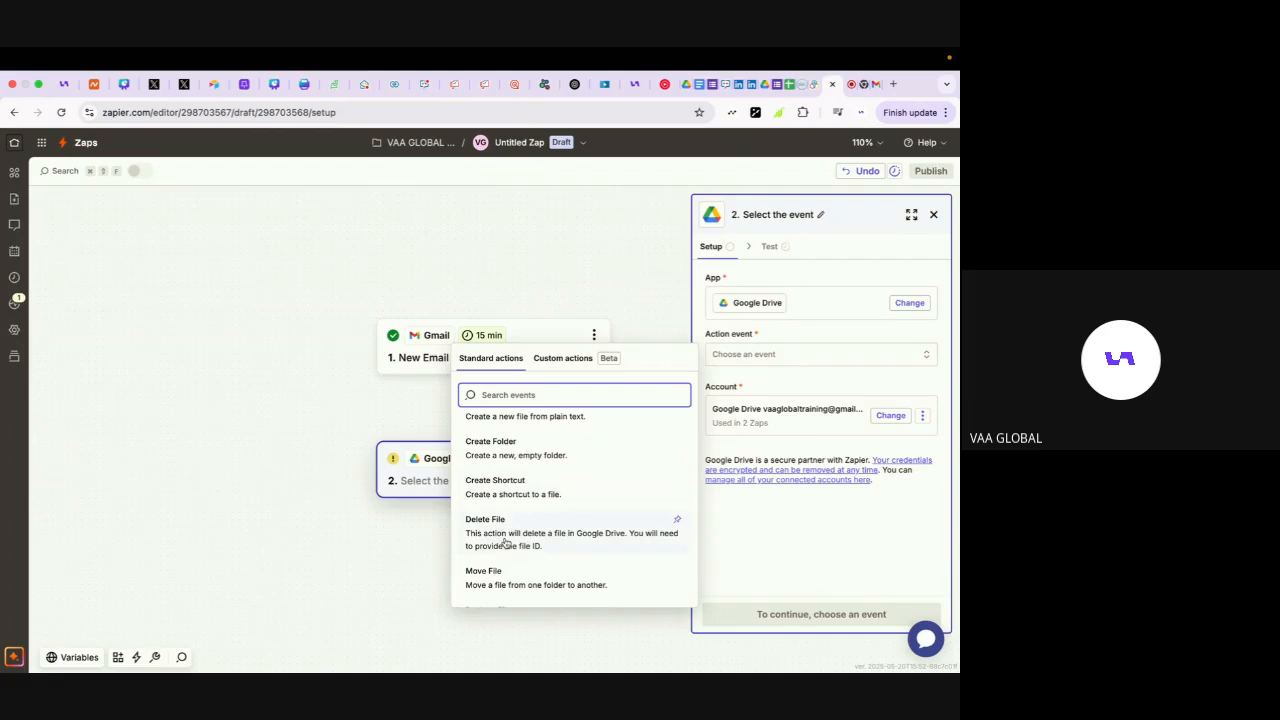
scroll(506, 543, down, 1)
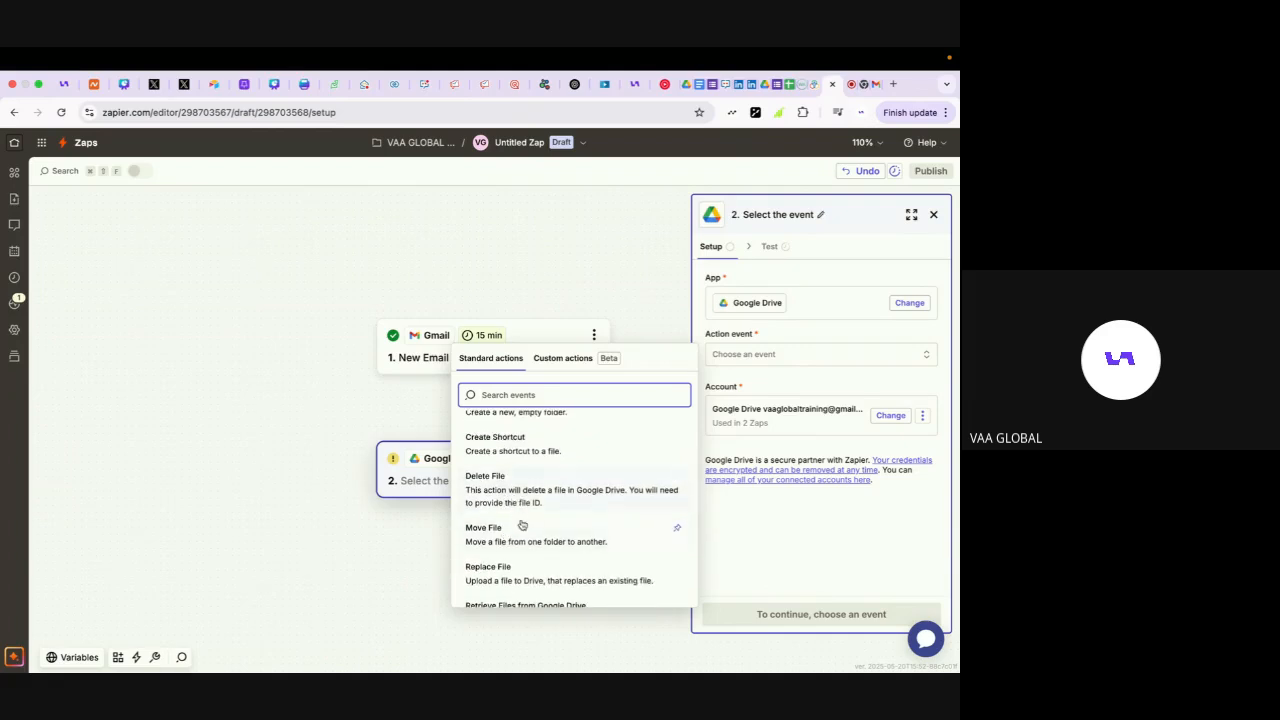
scroll(522, 533, down, 1)
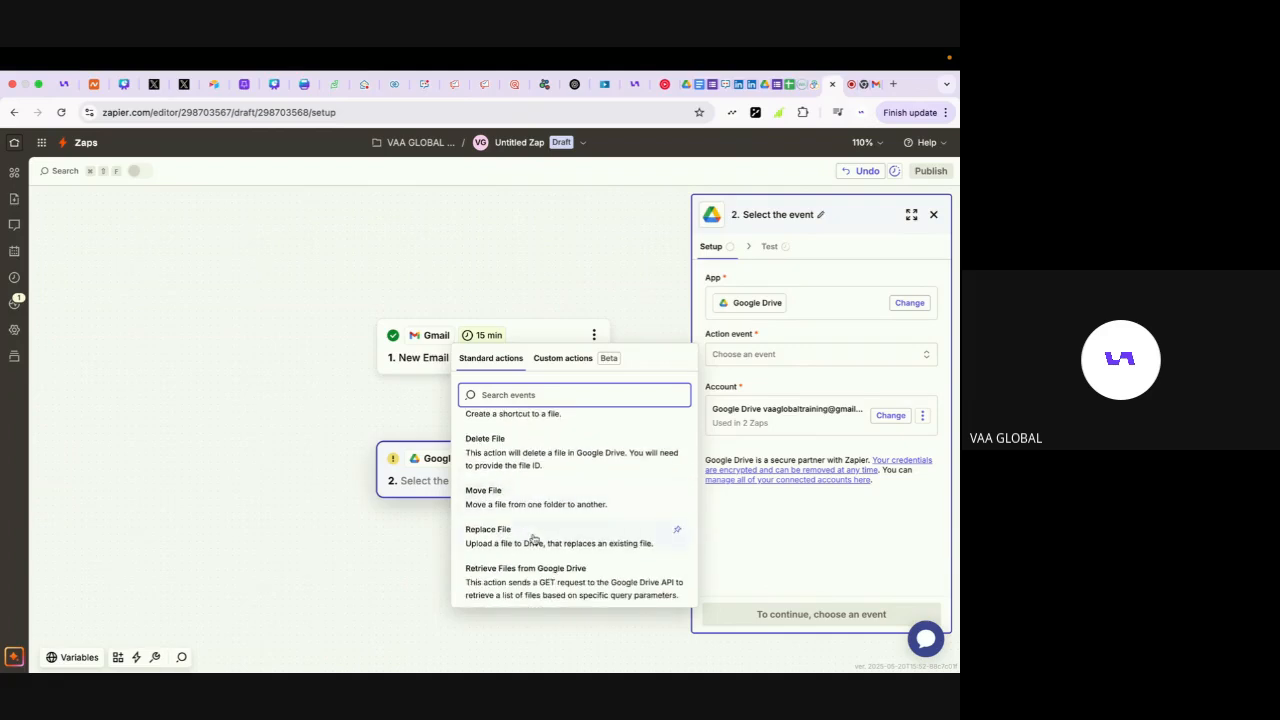
scroll(534, 540, down, 1)
scroll(534, 540, down, 5)
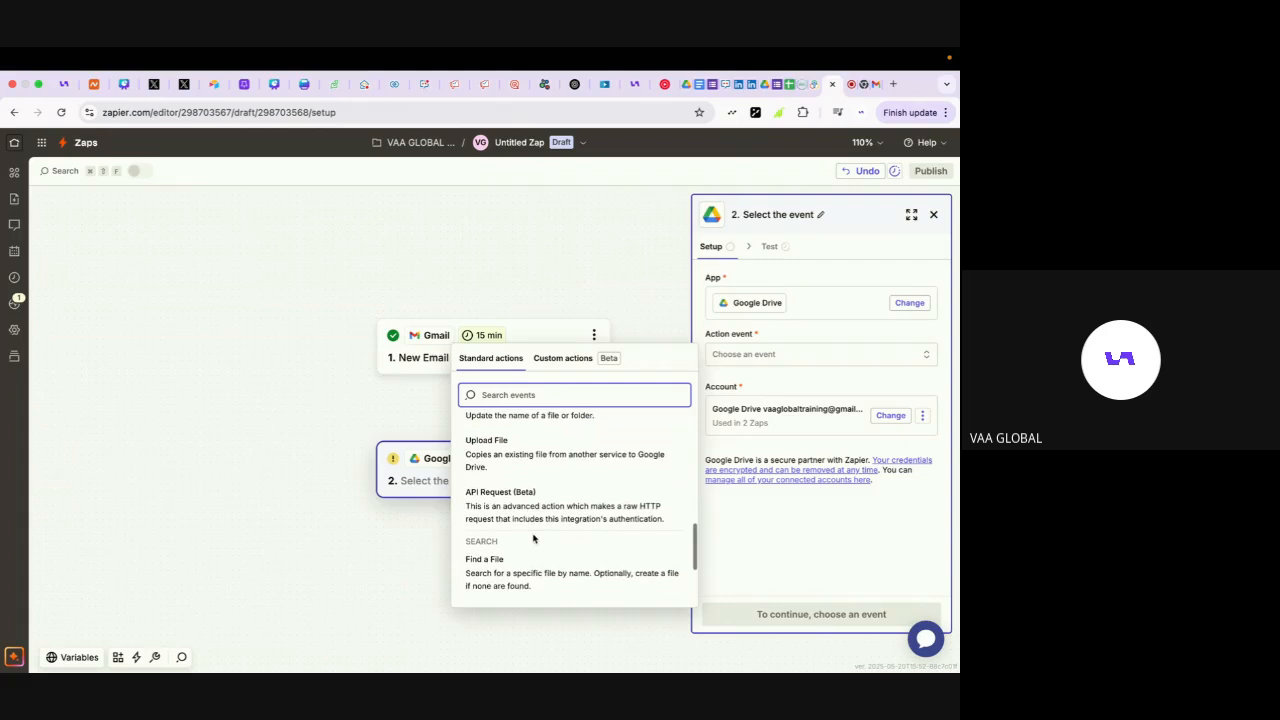
scroll(534, 539, down, 1)
scroll(534, 540, down, 1)
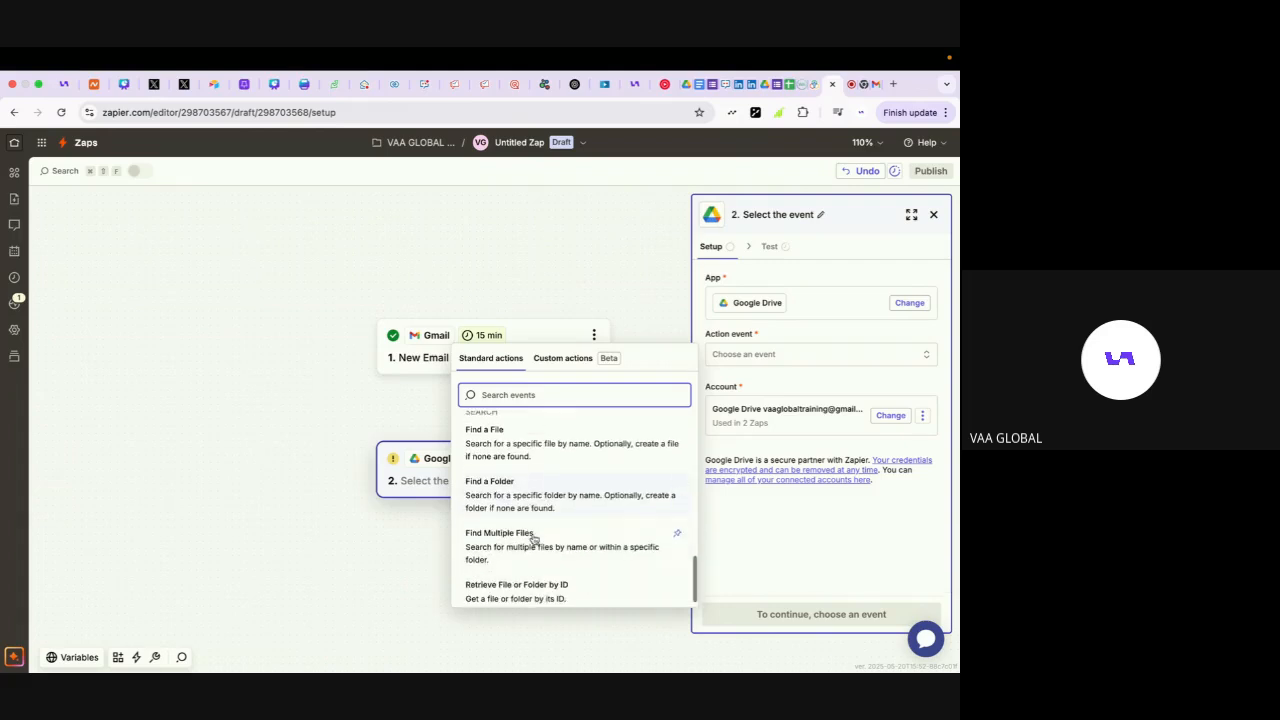
scroll(534, 540, up, 10)
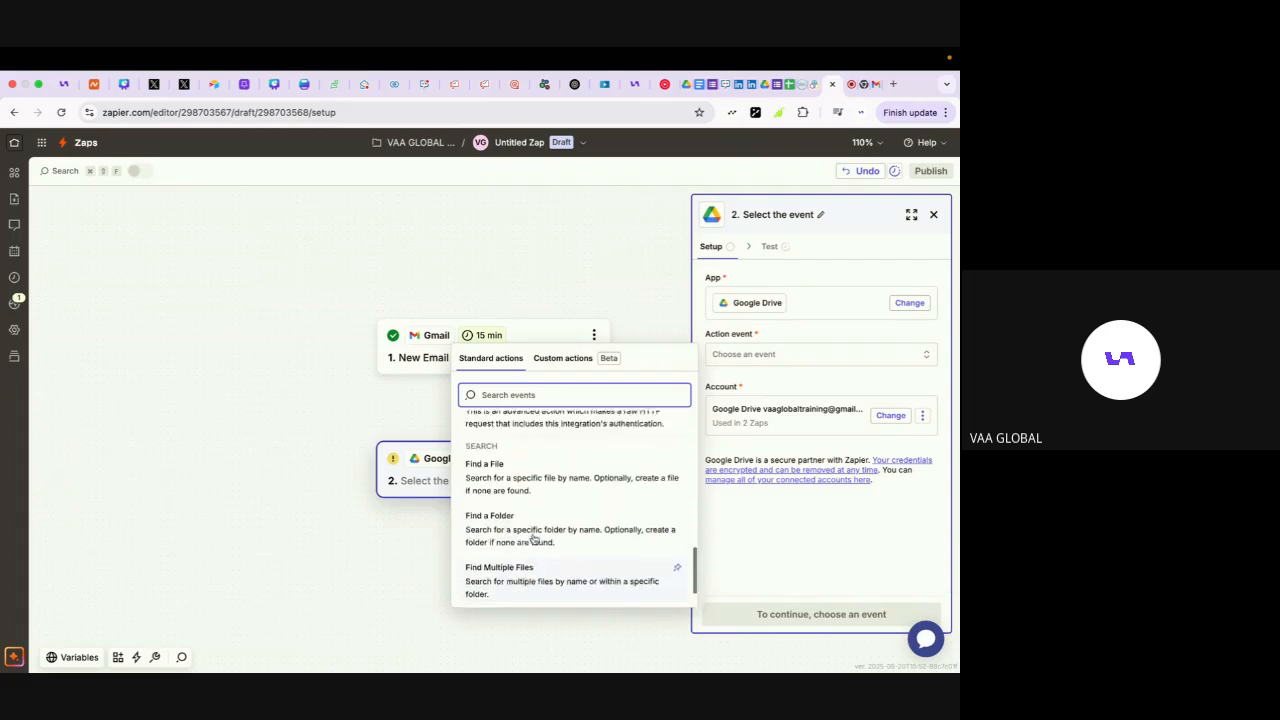
scroll(534, 541, up, 2)
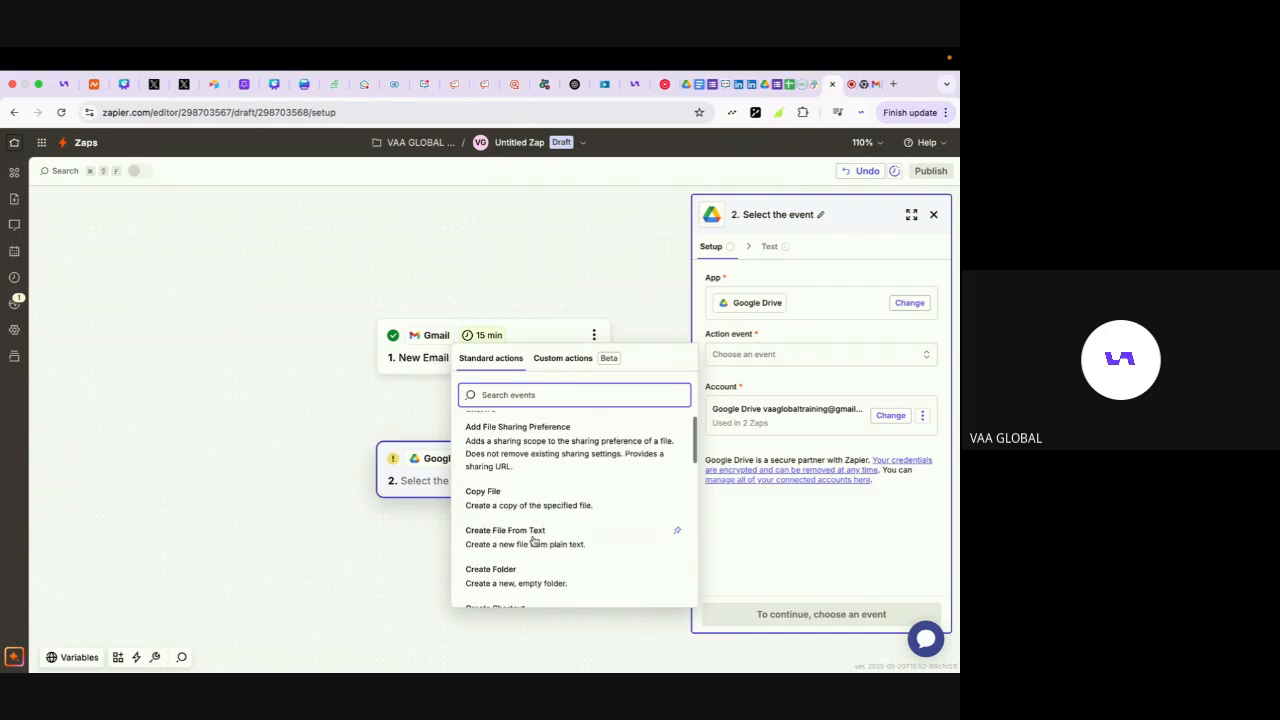
scroll(534, 540, down, 1)
scroll(534, 540, down, 10)
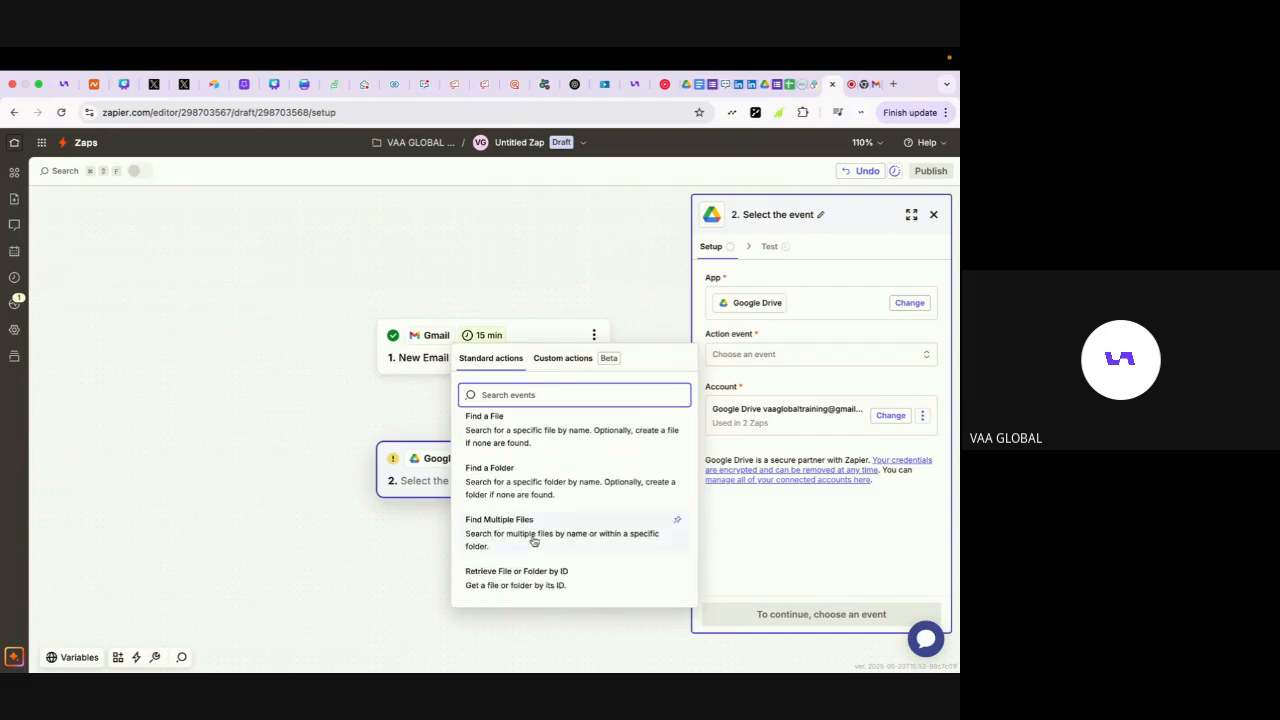
- Set the Google Drive action event to Create Folder and continue to the action's configuration
scroll(529, 500, up, 5)
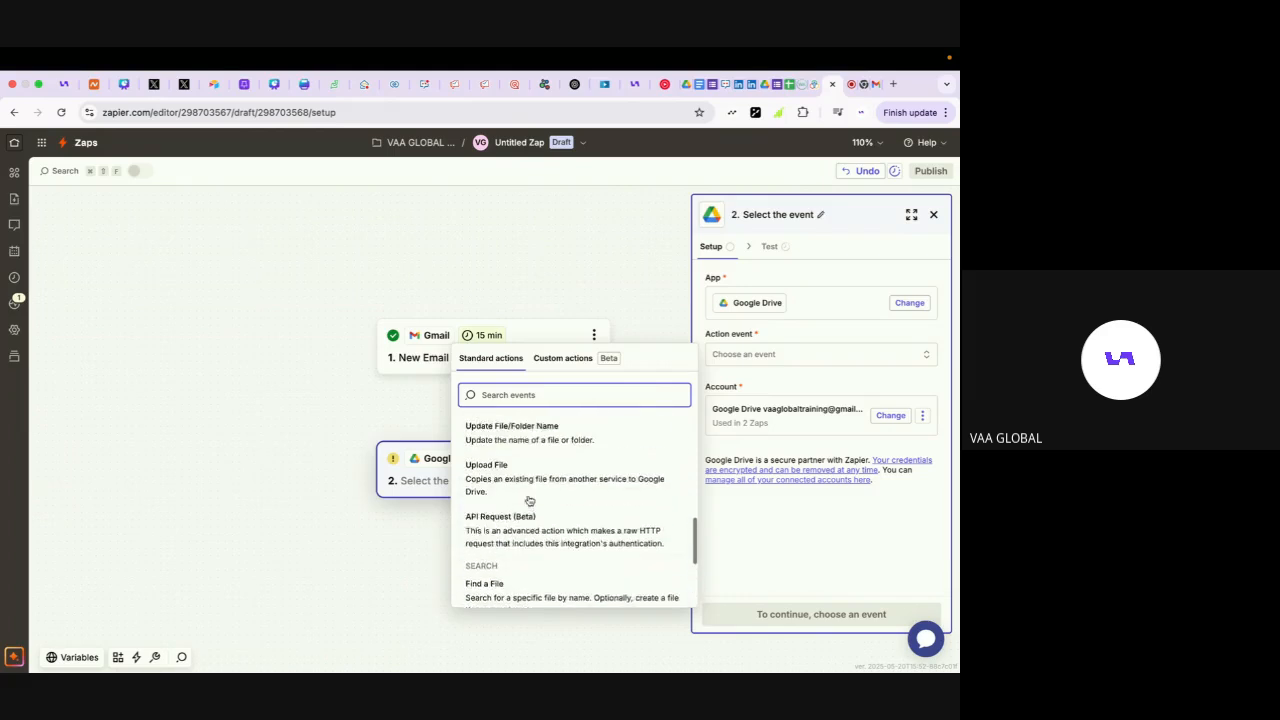
scroll(529, 500, up, 5)
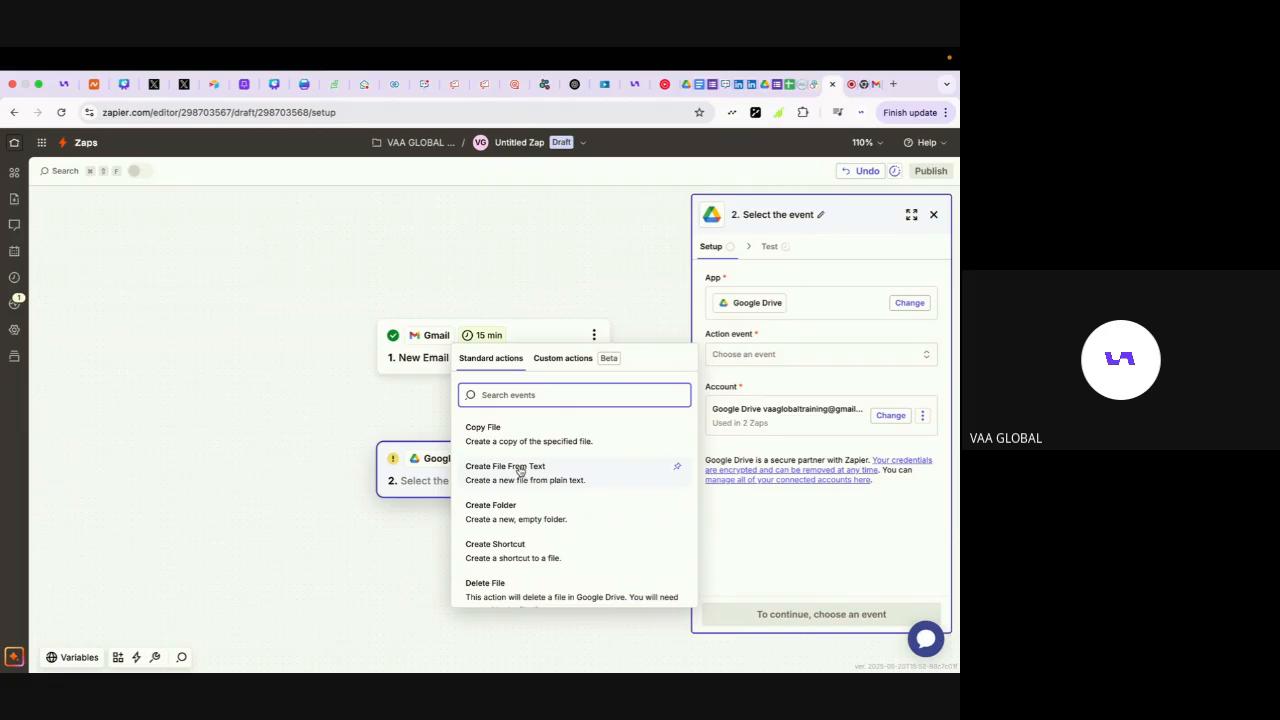
click(539, 519)
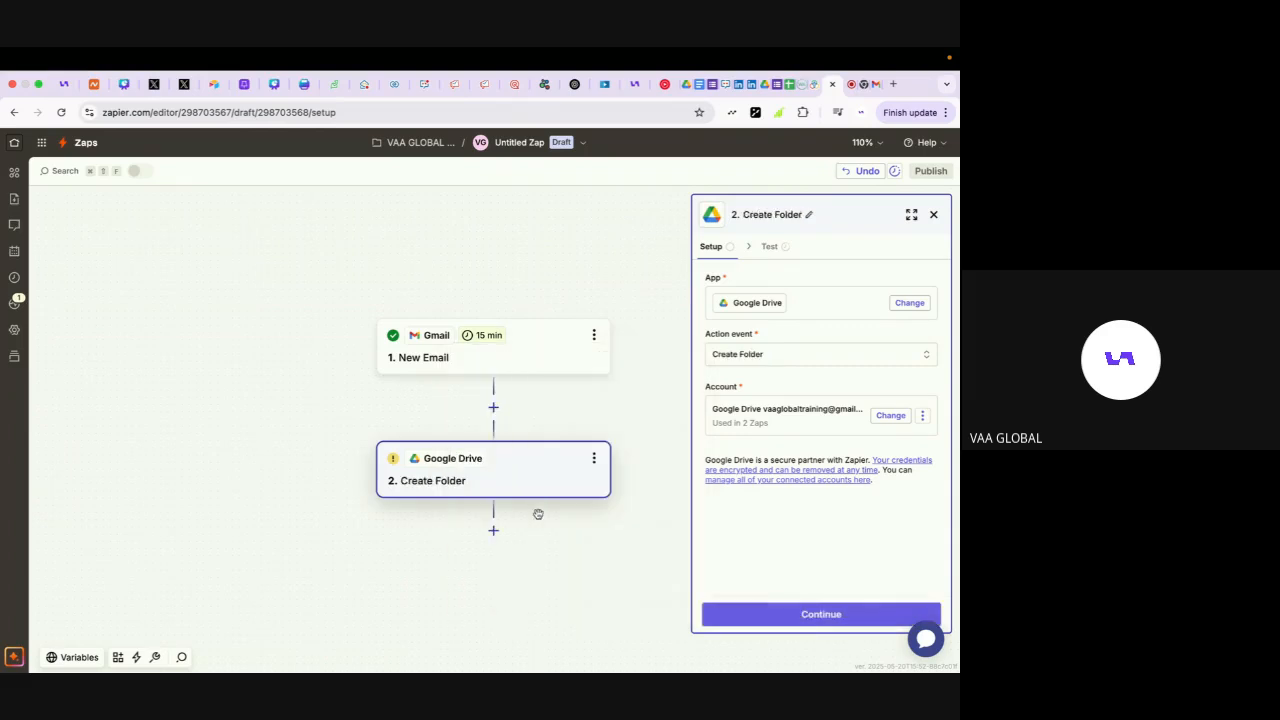
click(820, 615)
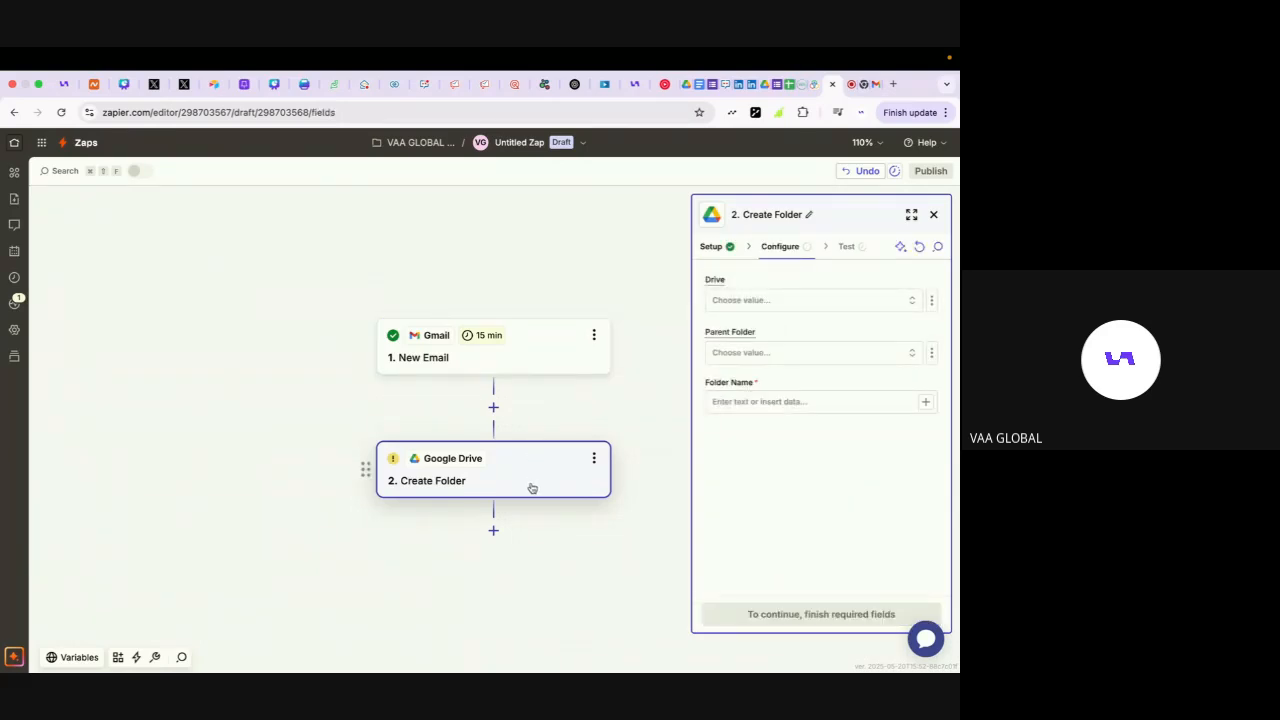
- Open Google Drive in a new browser tab and look through the folders in My Drive
click(874, 87)
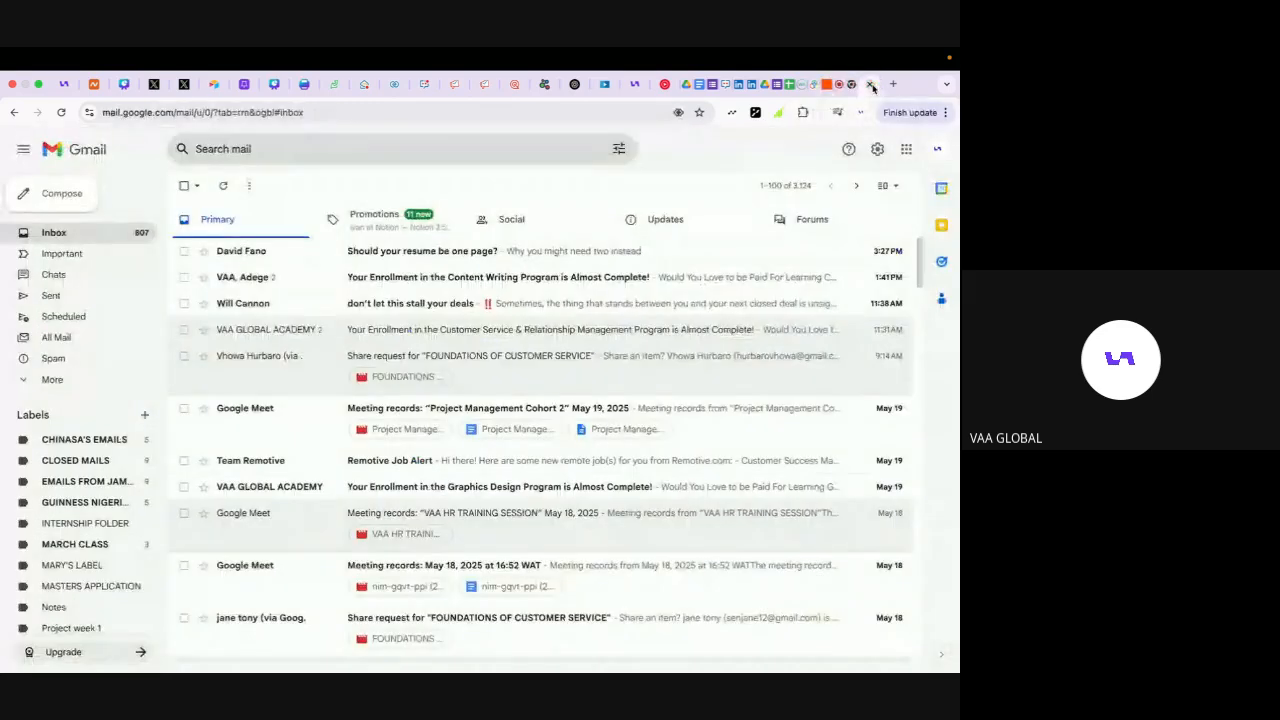
click(893, 84)
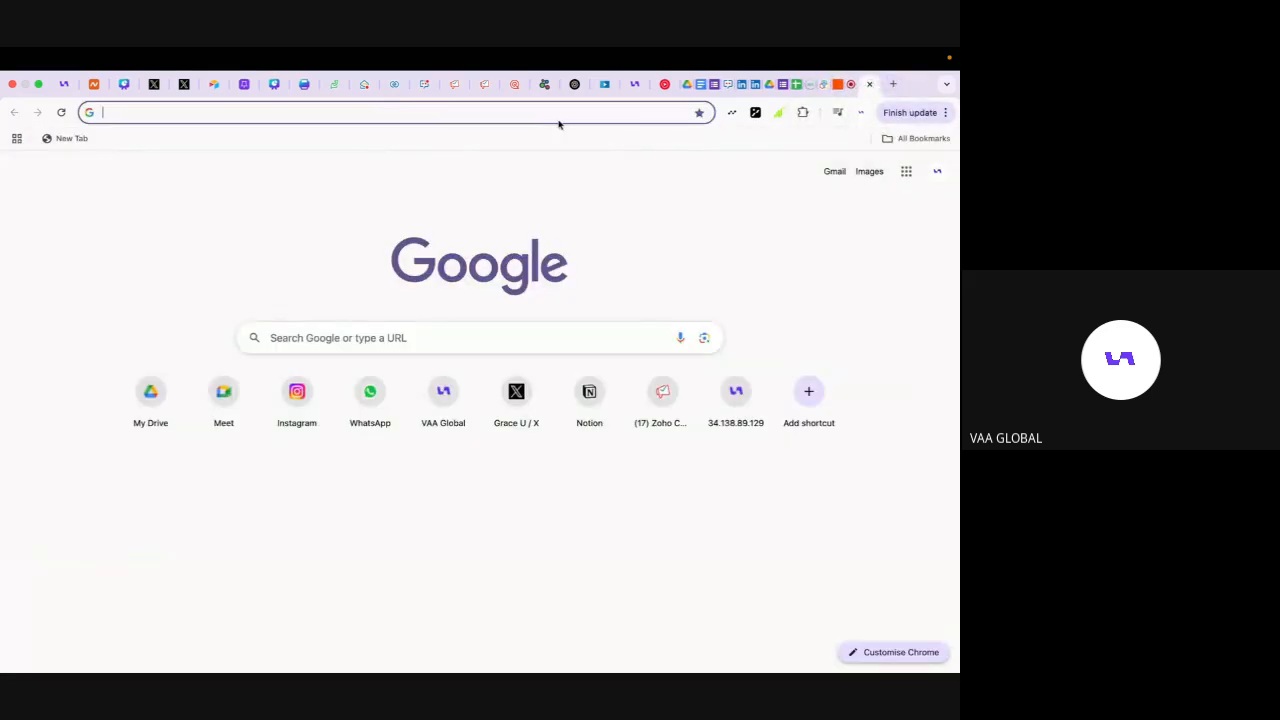
text(dr)
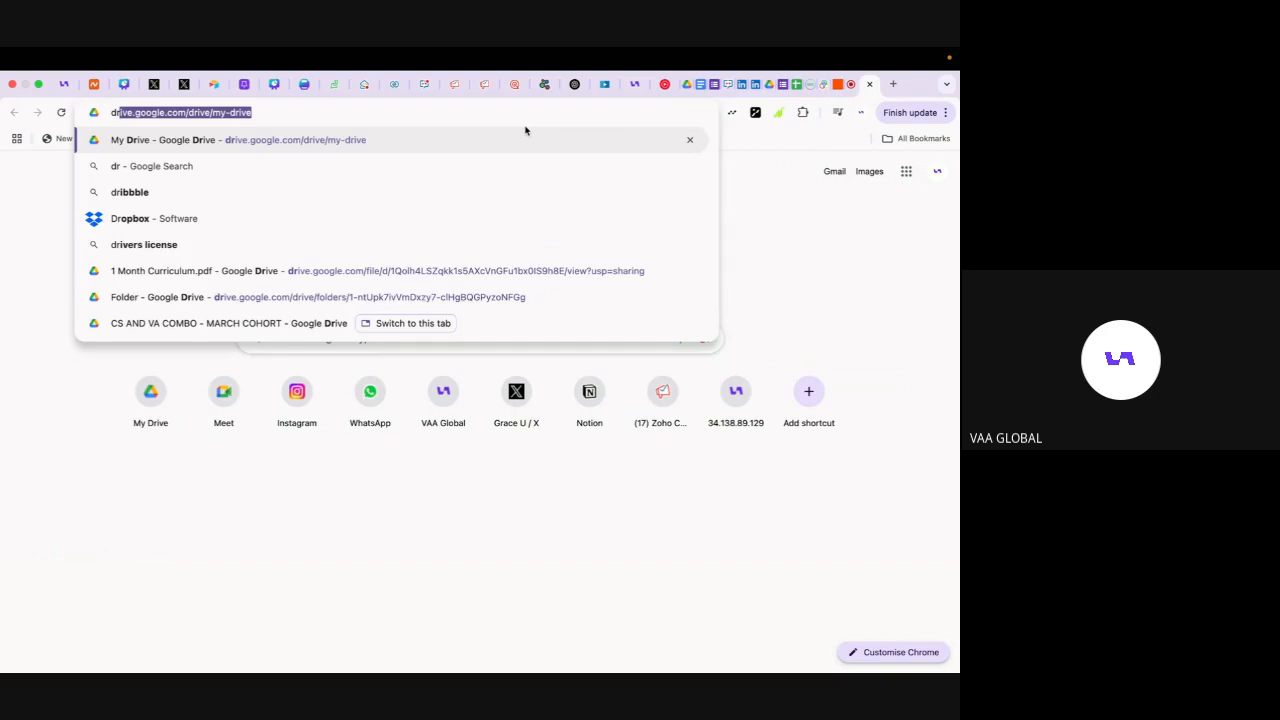
key(Return)
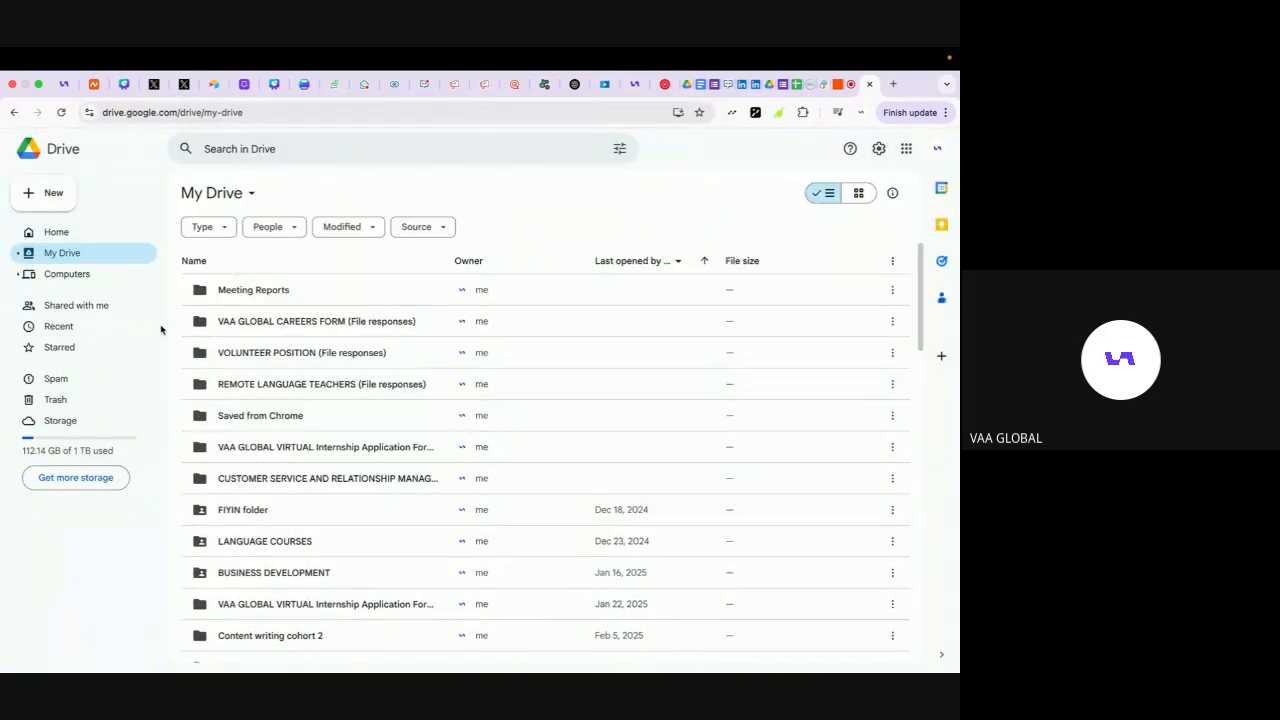
scroll(400, 455, down, 1)
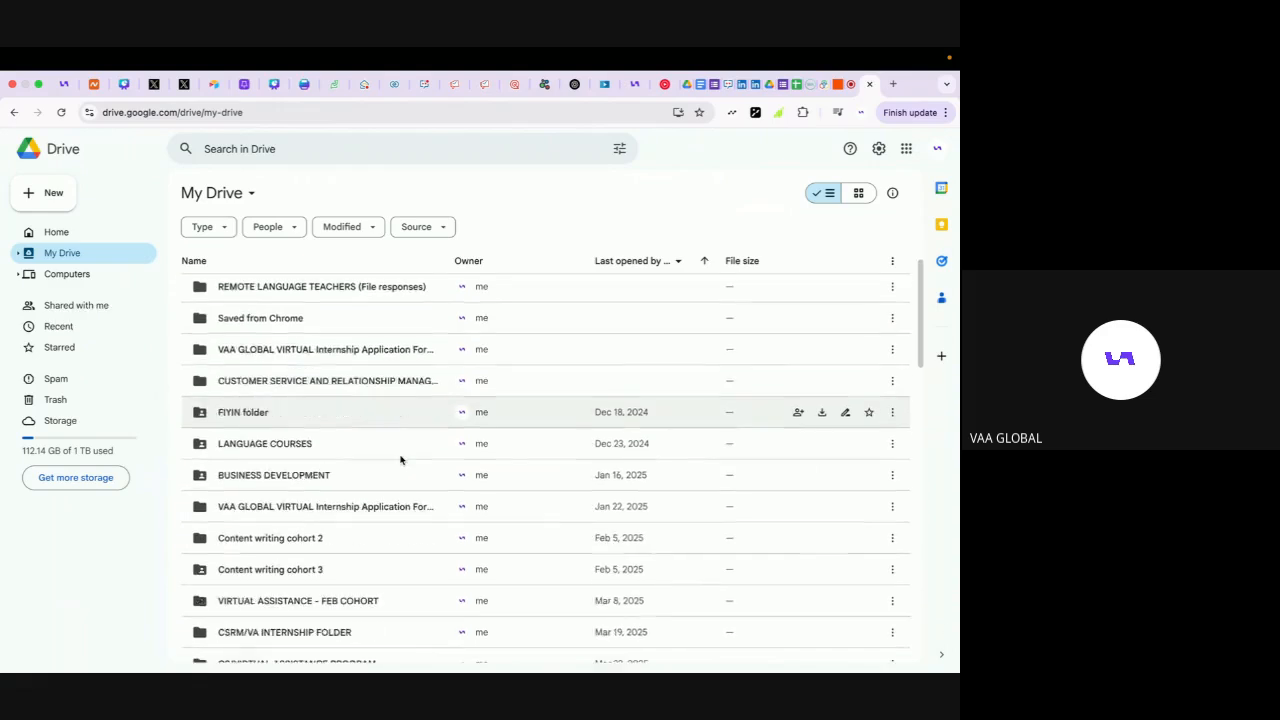
scroll(400, 460, down, 15)
scroll(400, 463, up, 10)
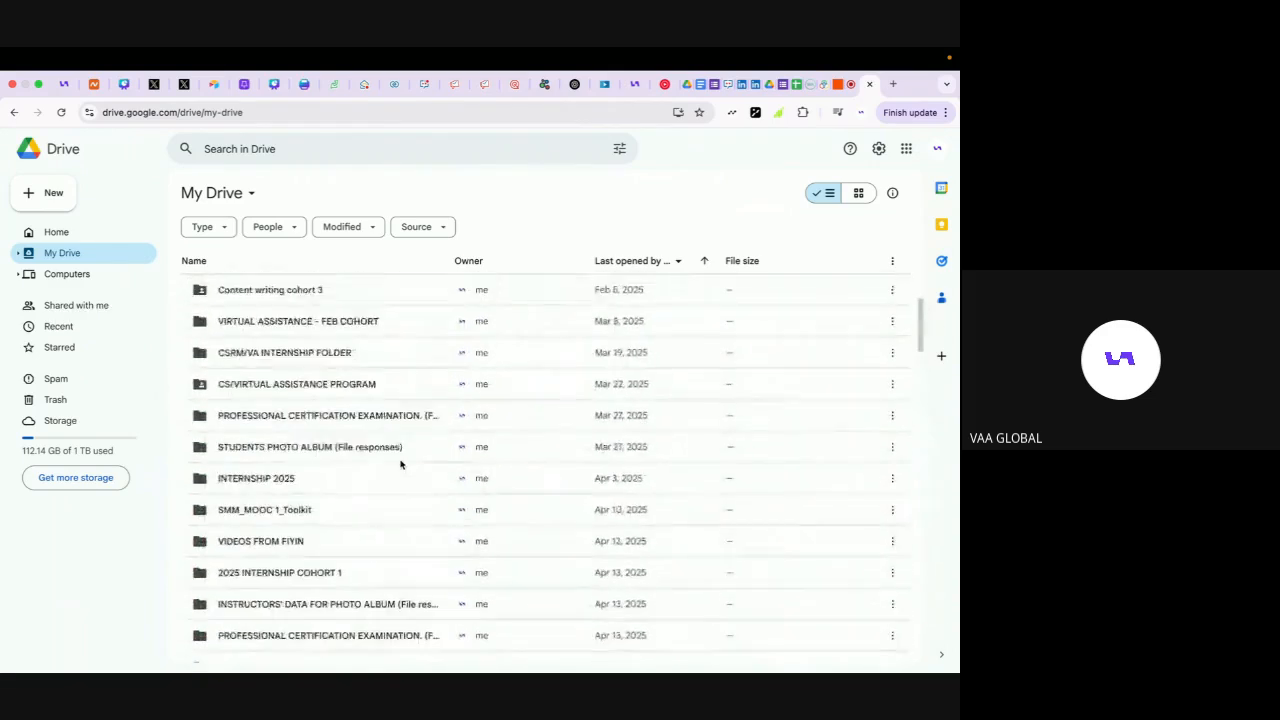
scroll(400, 463, up, 4)
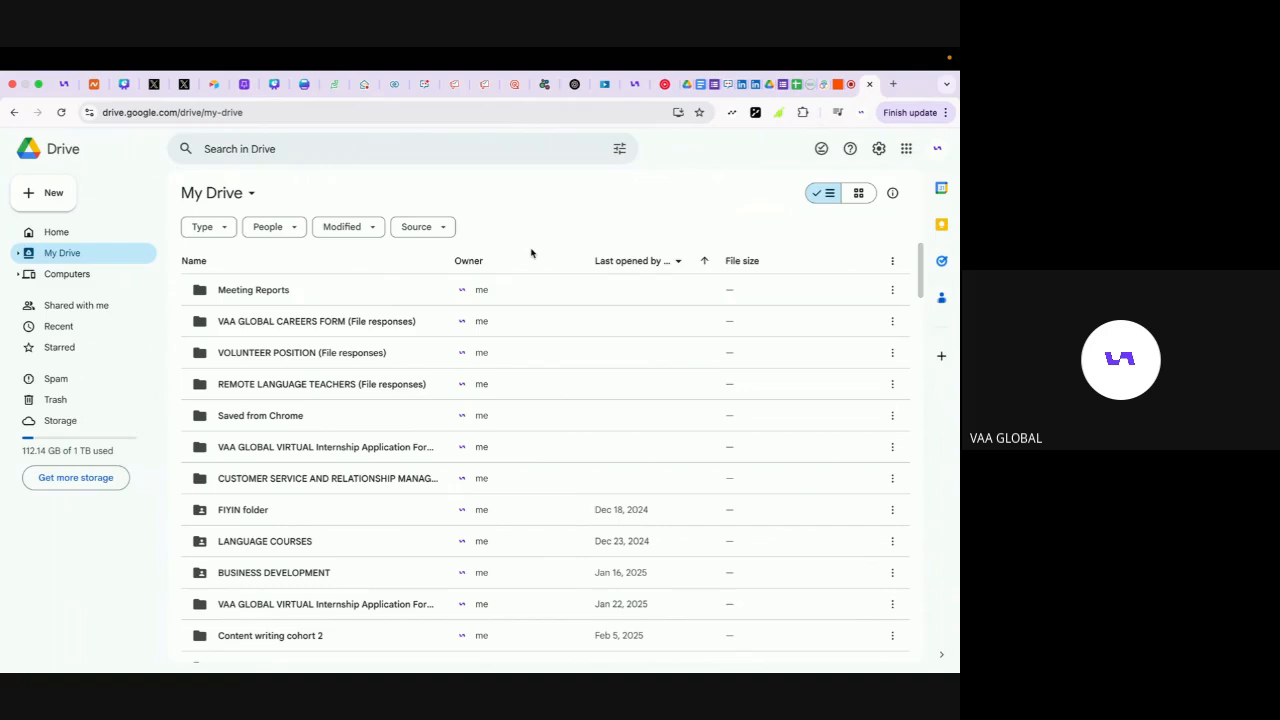
- Return to the Zap editor and set the Create Folder action's Drive to My Google Drive
click(840, 90)
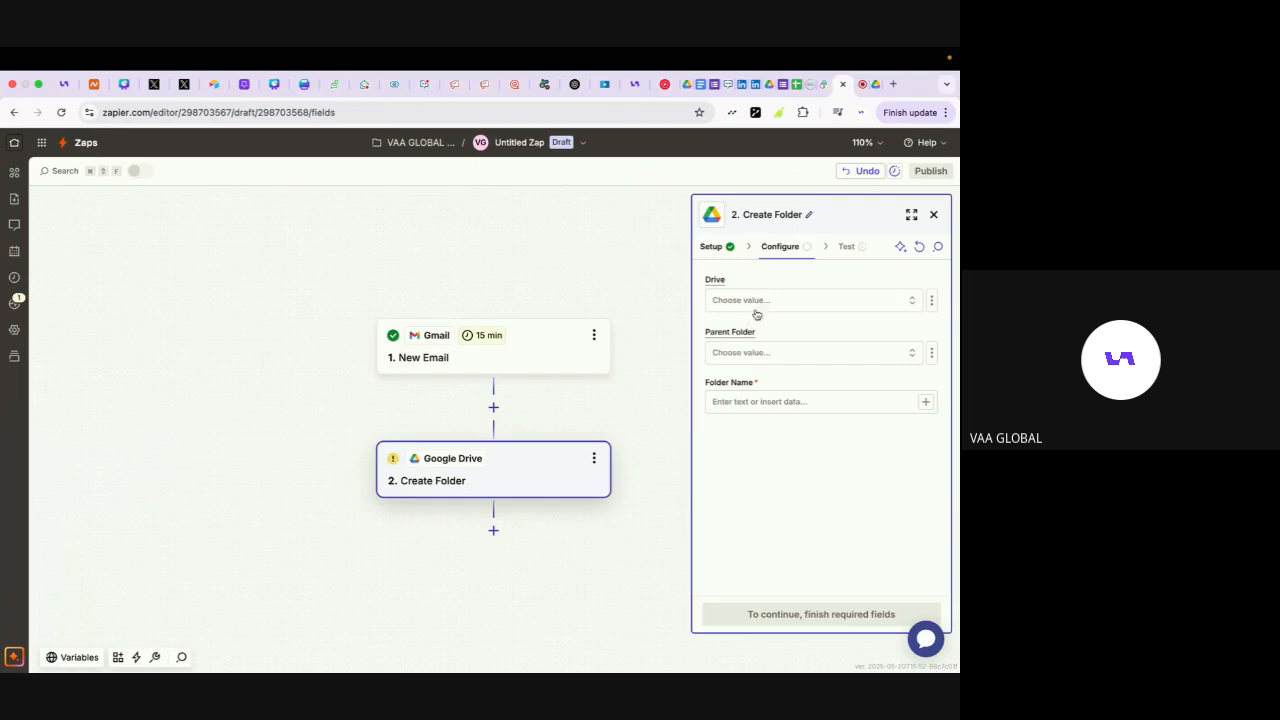
click(789, 303)
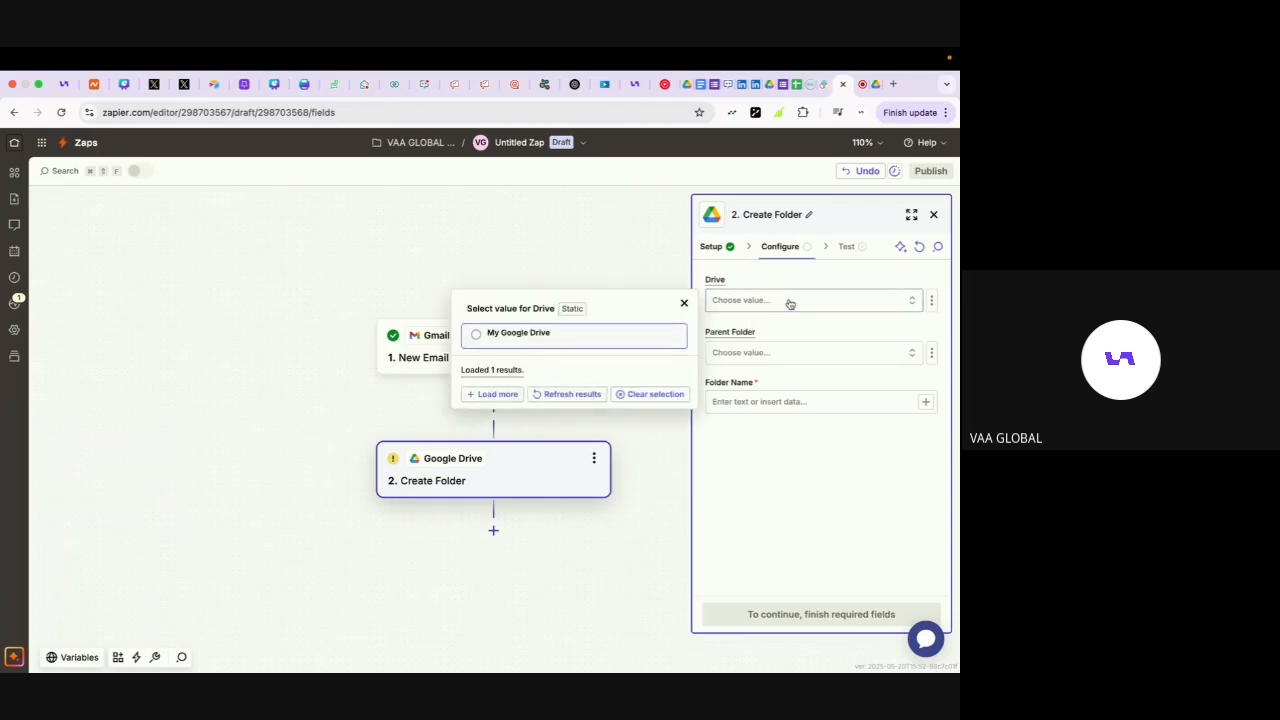
click(596, 341)
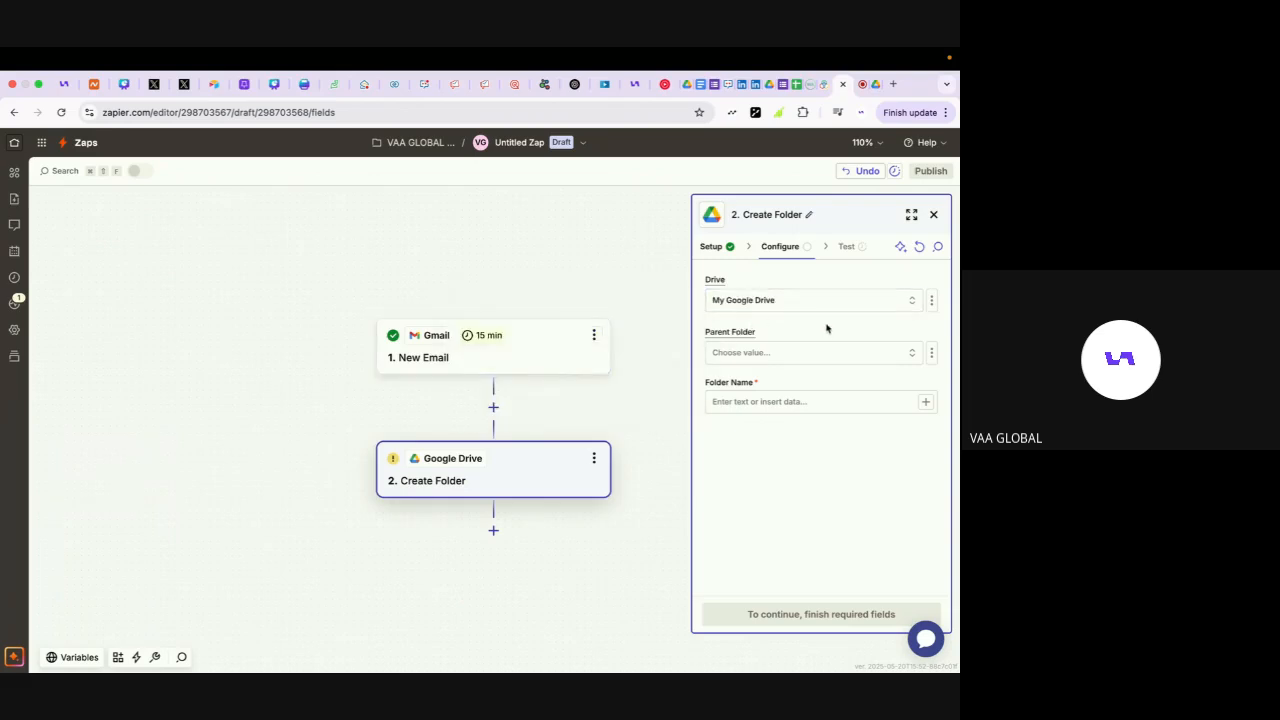
- Examine the available parent folders for the Create Folder action and close the list without choosing one
click(784, 360)
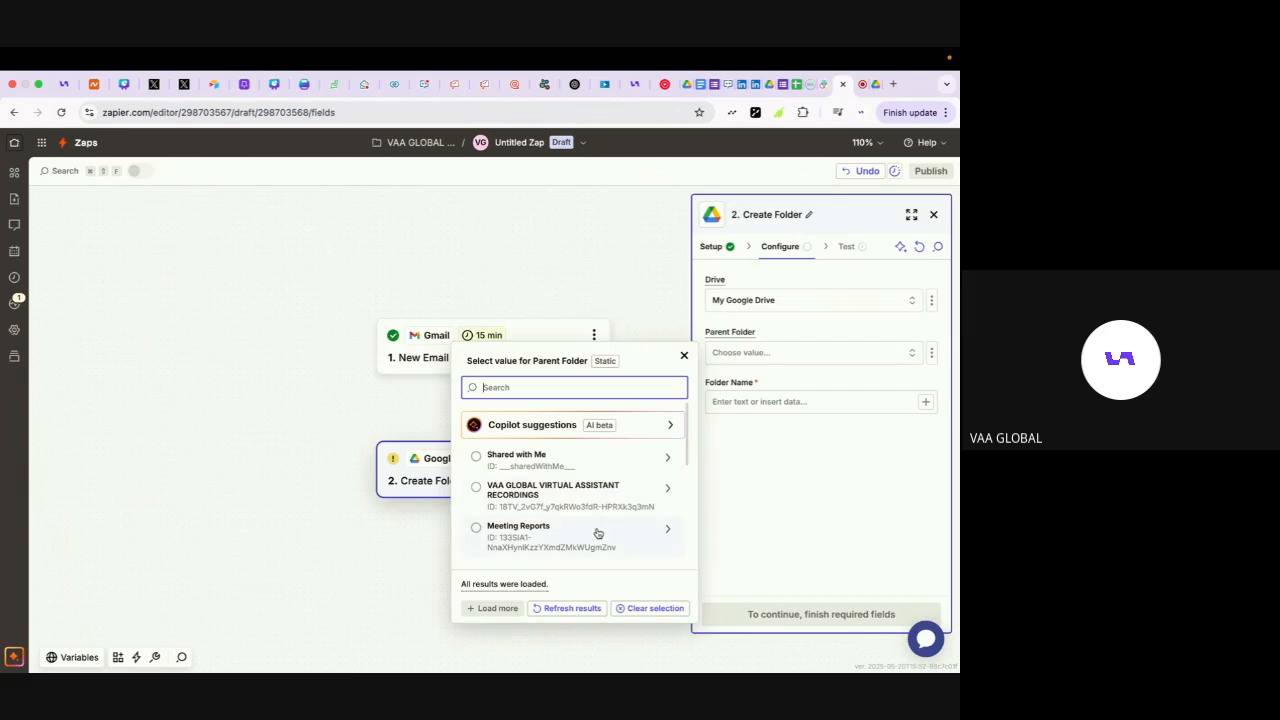
scroll(598, 533, down, 1)
scroll(598, 533, up, 1)
scroll(555, 521, down, 5)
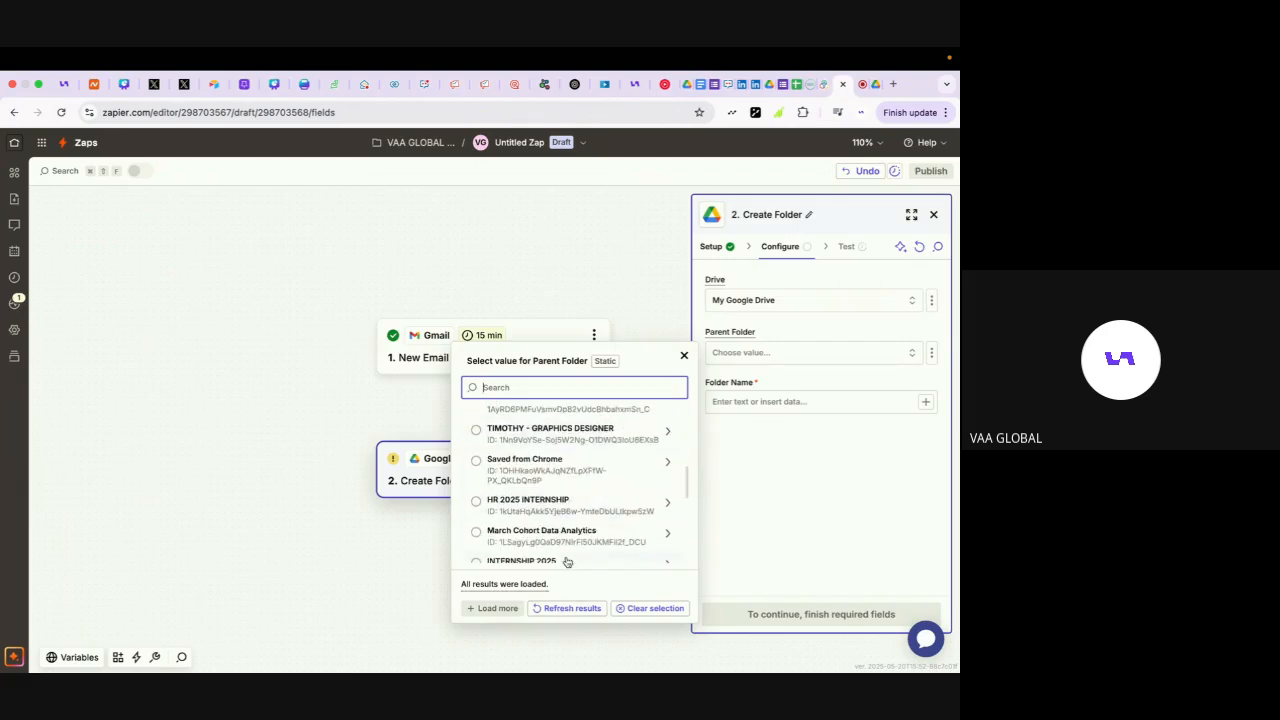
scroll(590, 503, down, 4)
scroll(590, 503, down, 5)
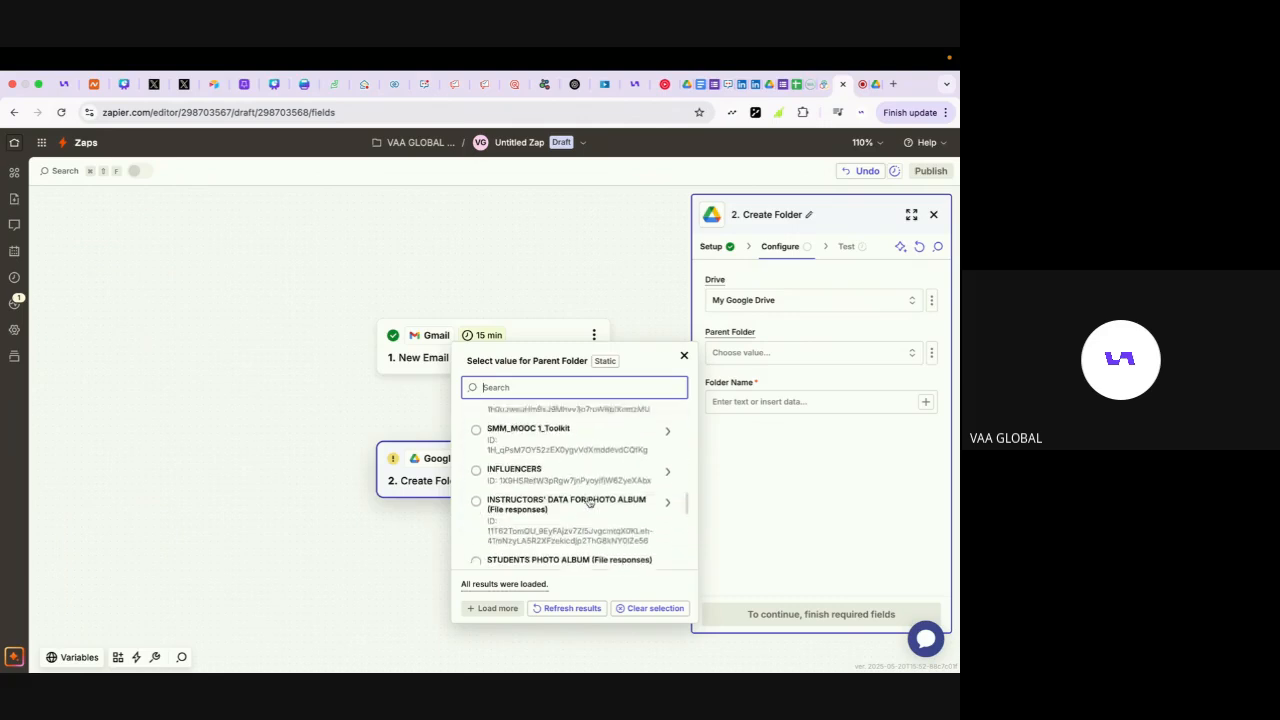
scroll(590, 503, down, 5)
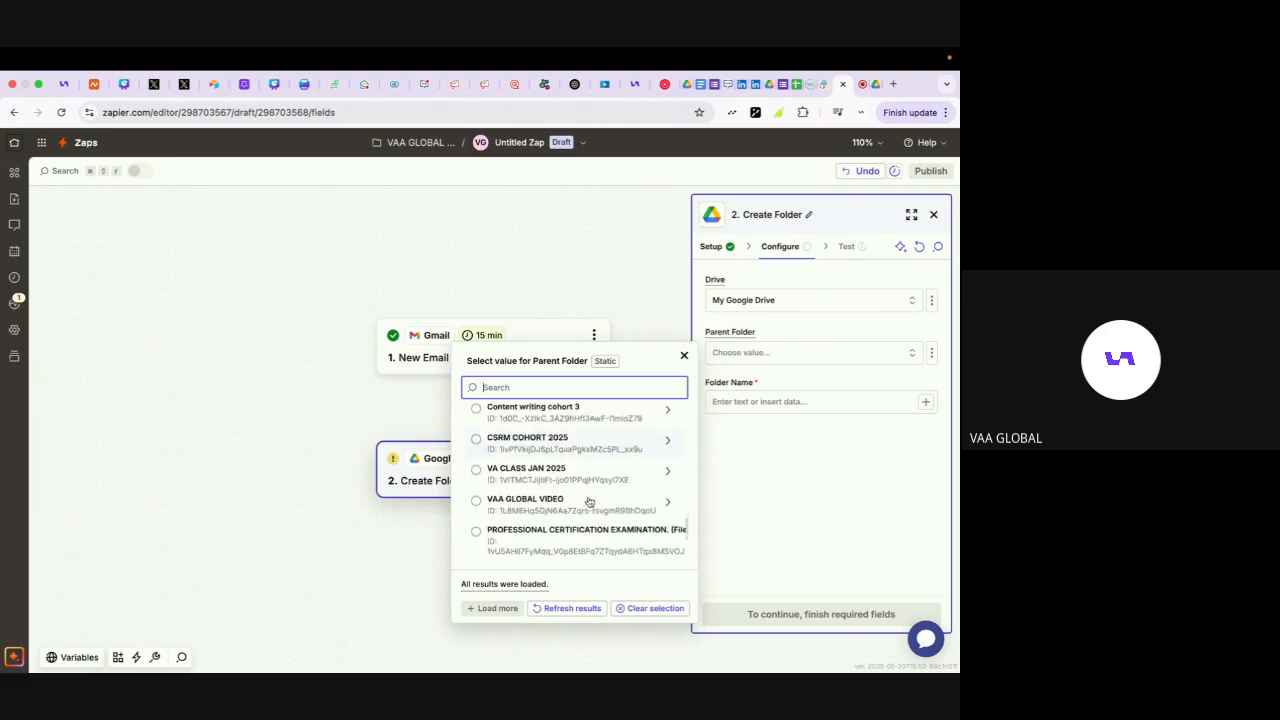
scroll(590, 503, down, 5)
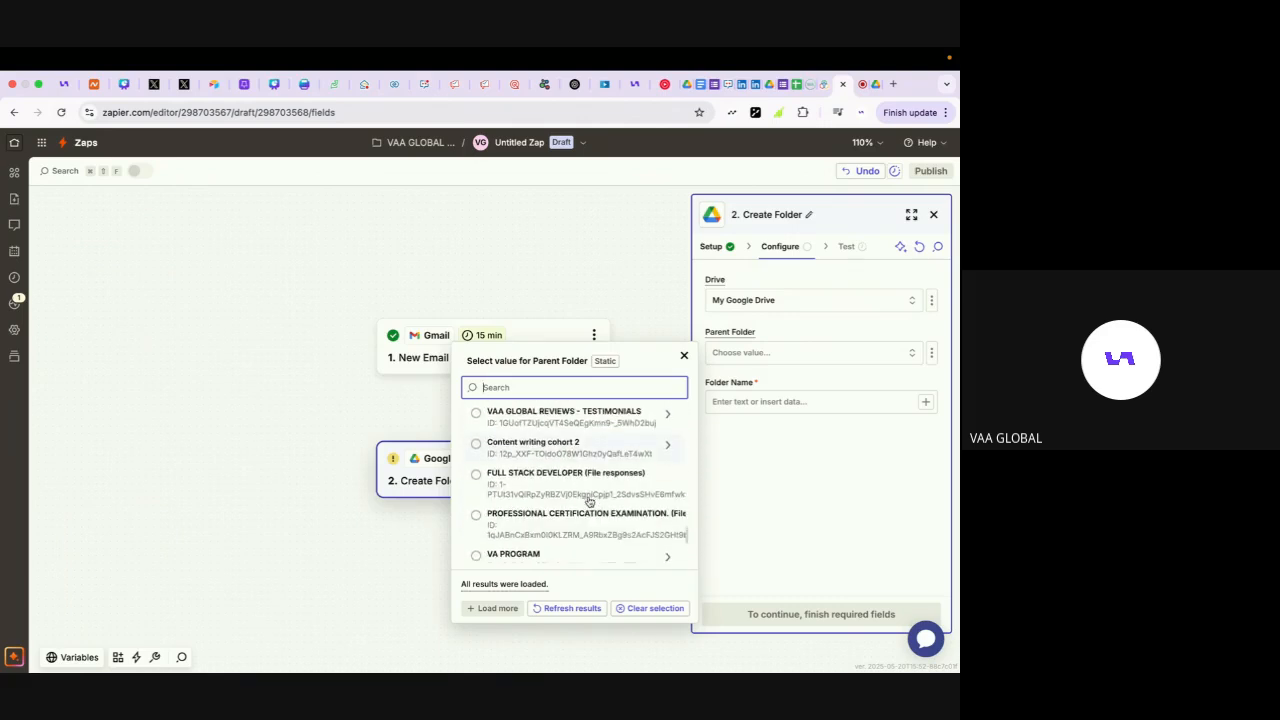
click(614, 266)
- Switch to the Google Drive tab and create a folder named ALL ZAPIER FILES FROM EMAIL in My Drive
click(876, 86)
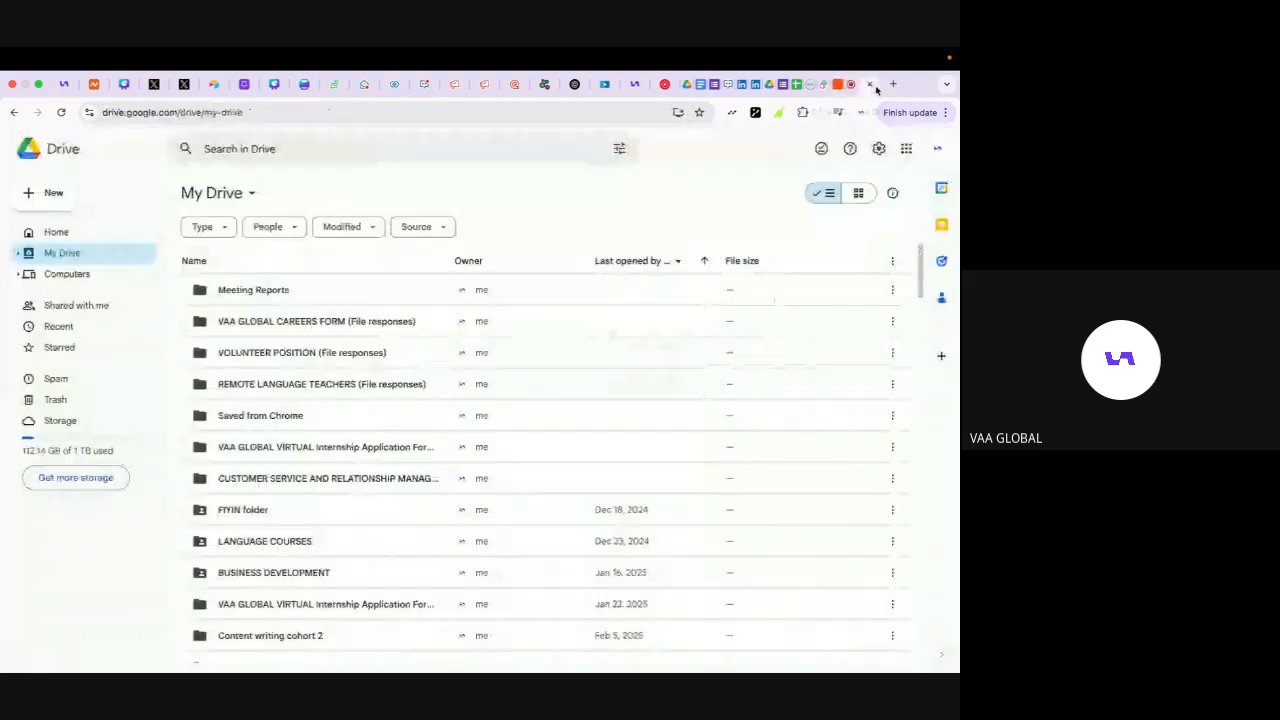
click(65, 196)
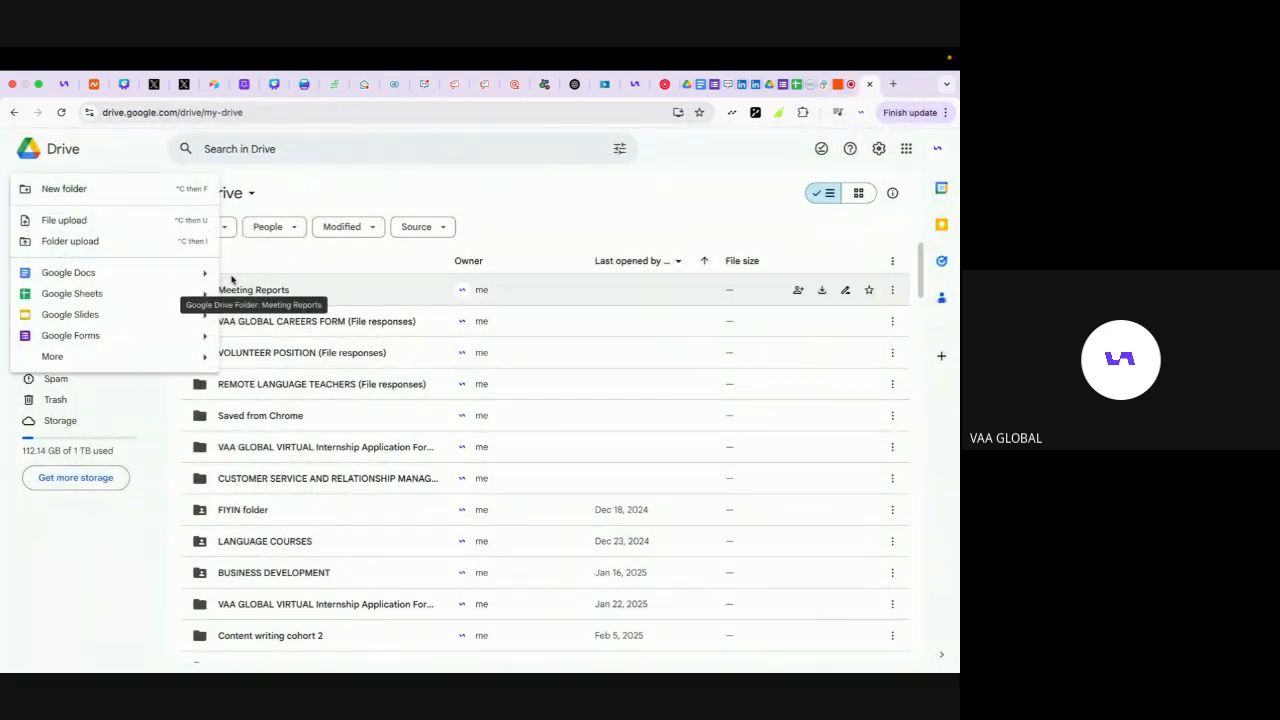
click(96, 193)
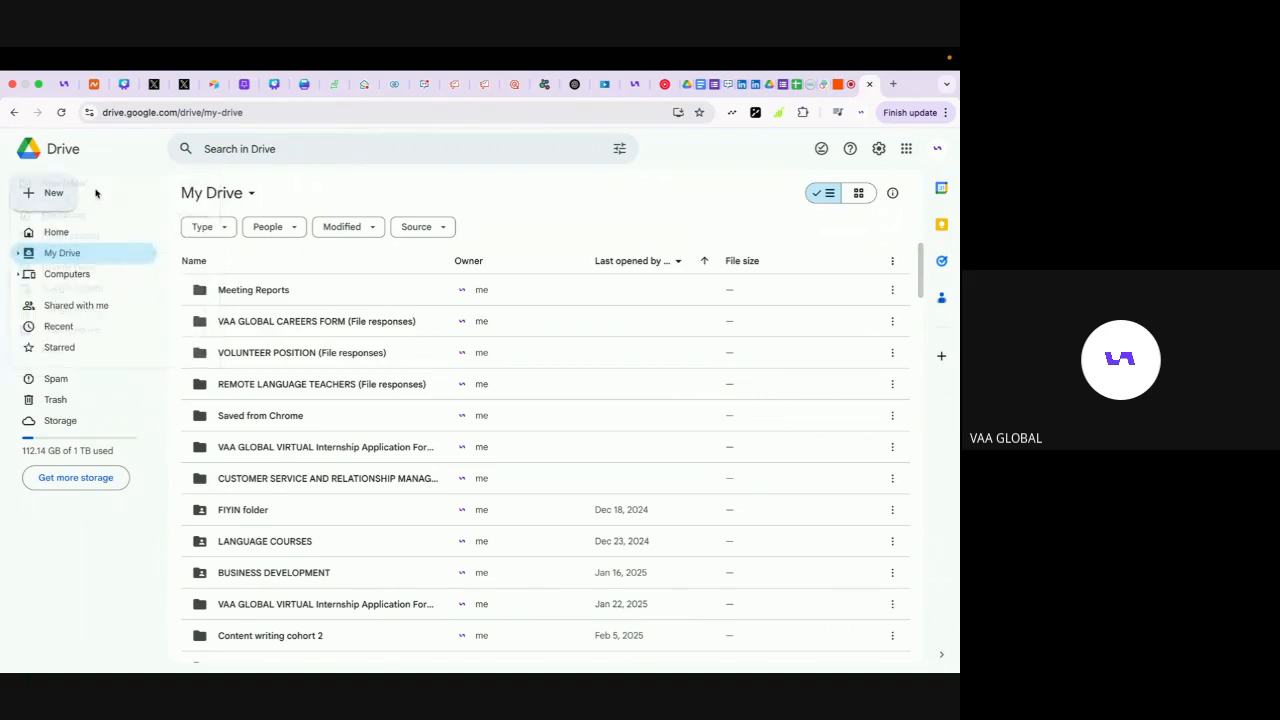
text(ZAPIER)
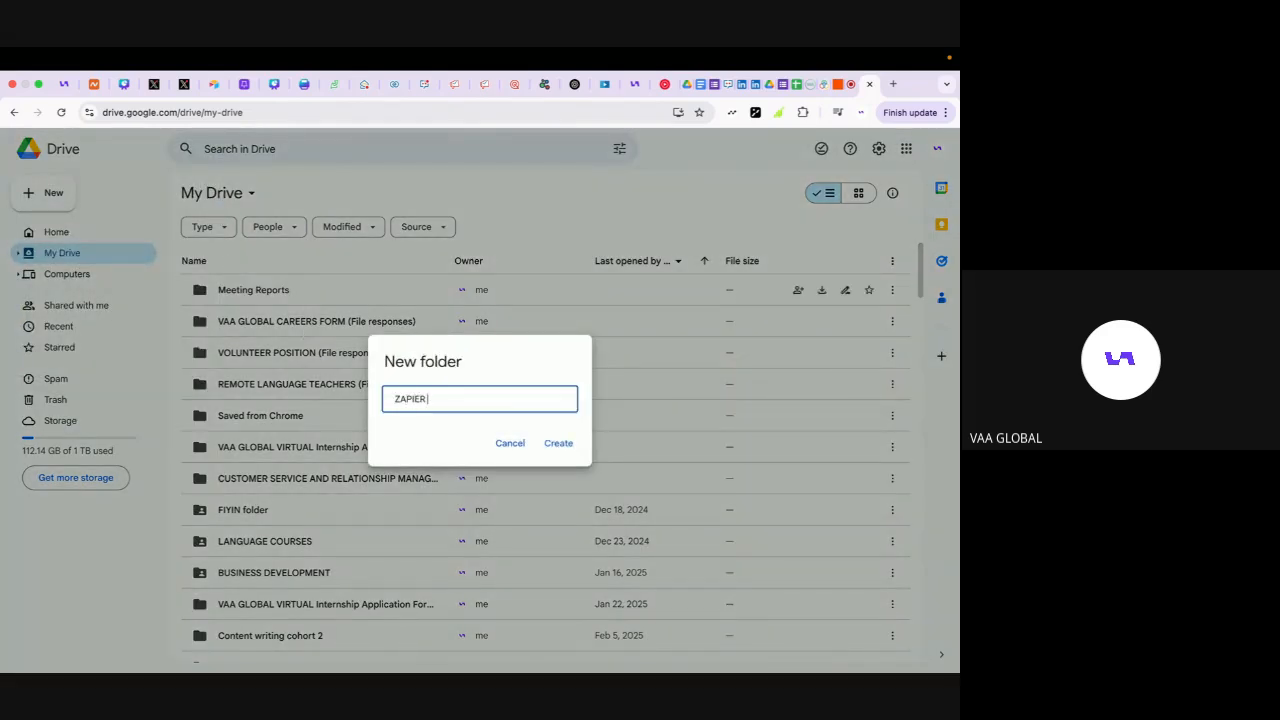
click(394, 401)
text(ALL)
triple_click(460, 393)
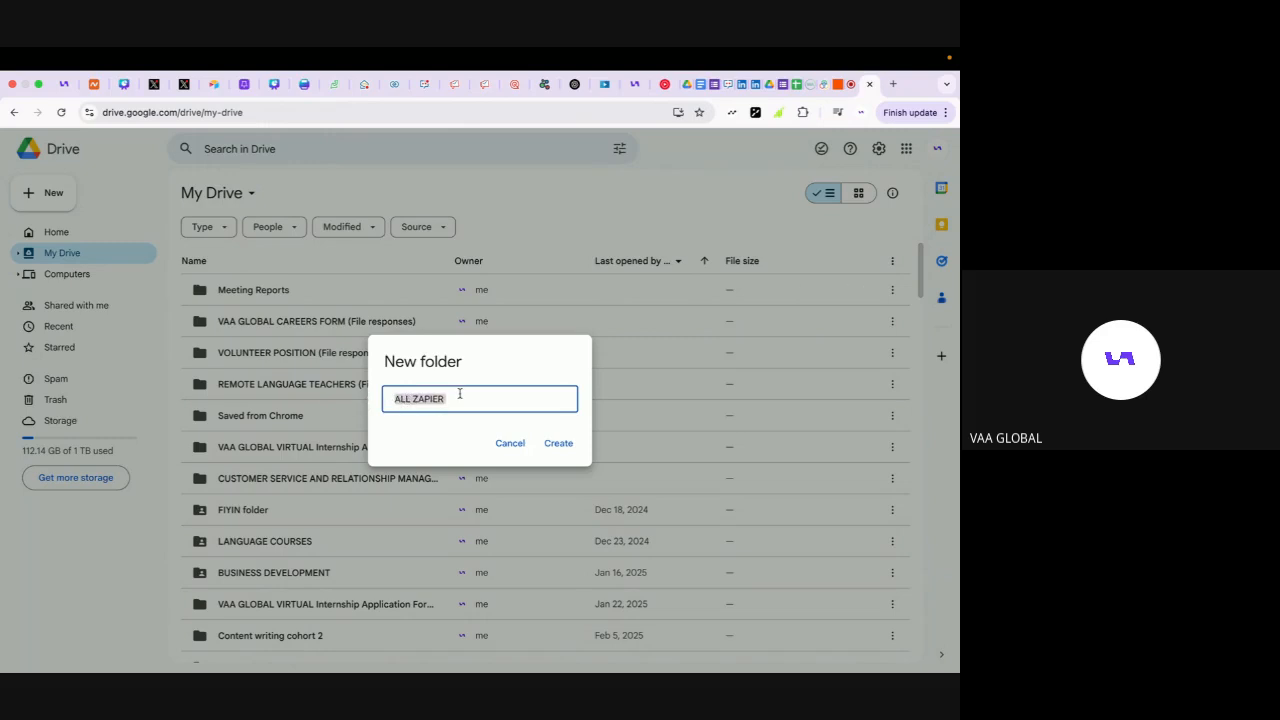
click(460, 396)
text(FILES FROM EMAIL)
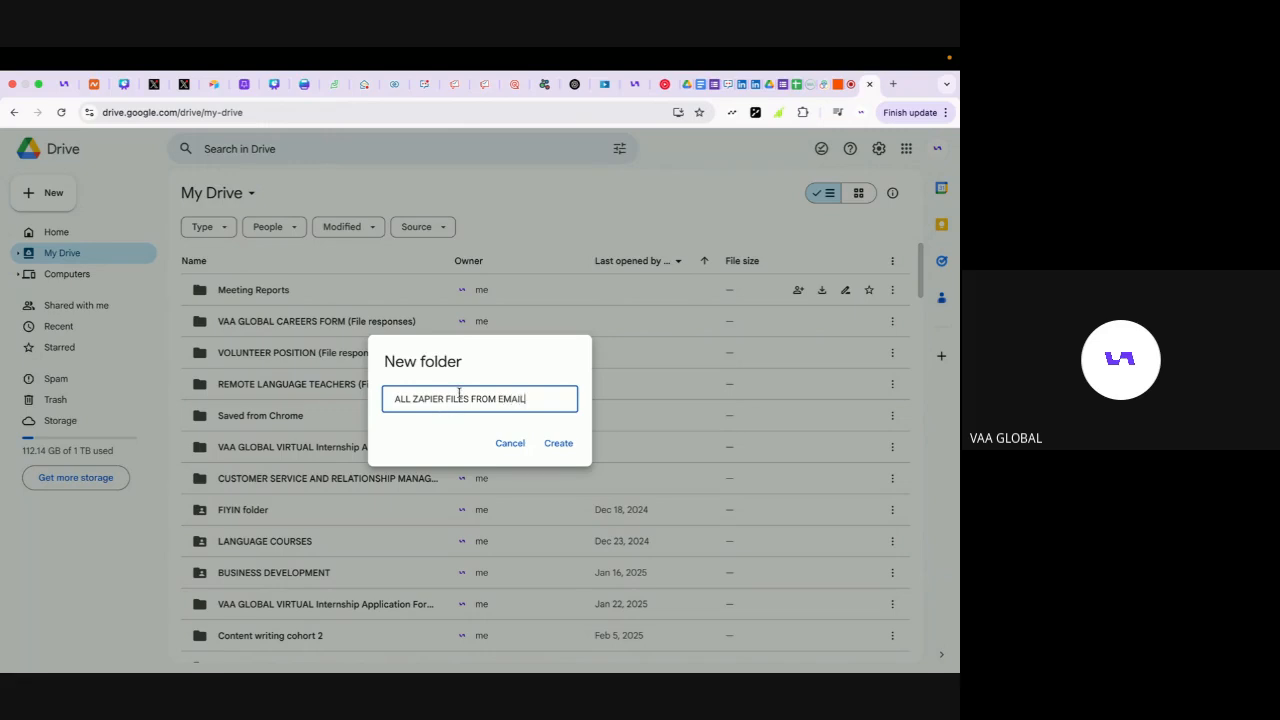
click(560, 444)
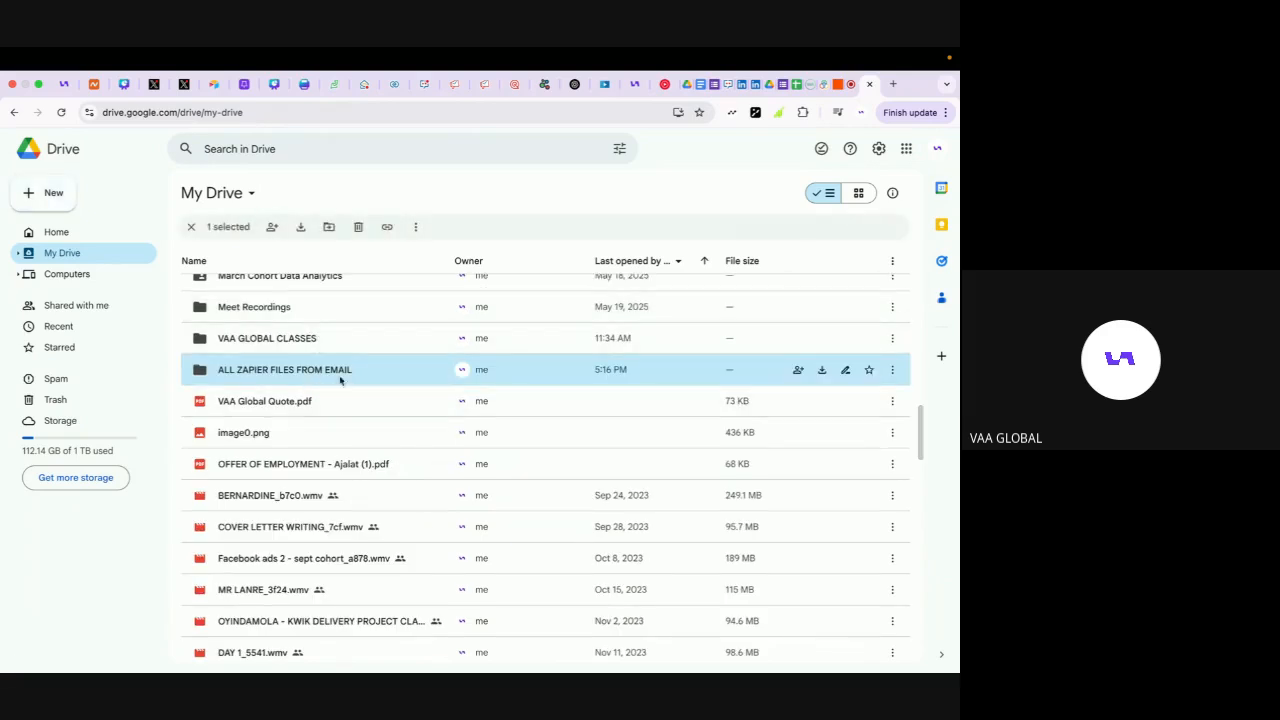
- Return to the Zap editor, refresh the parent folder choices and set Parent Folder to ALL ZAPIER FILES FROM EMAIL
click(839, 85)
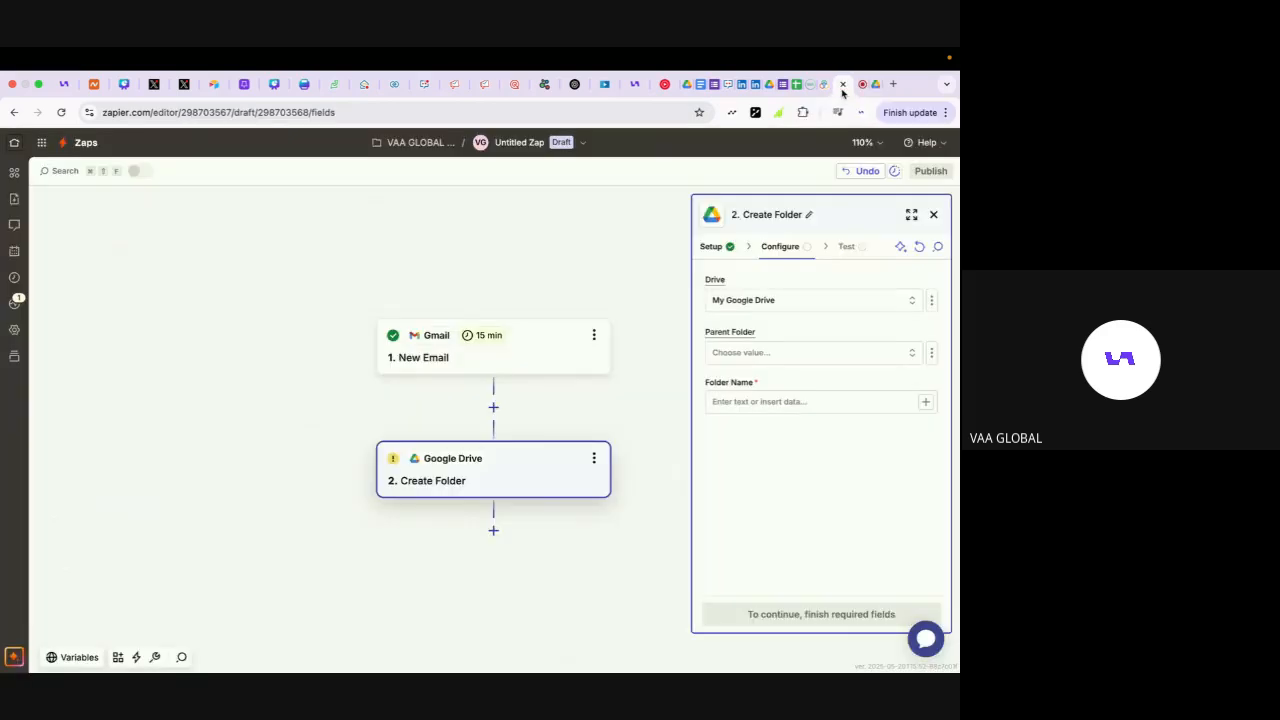
click(783, 354)
click(578, 609)
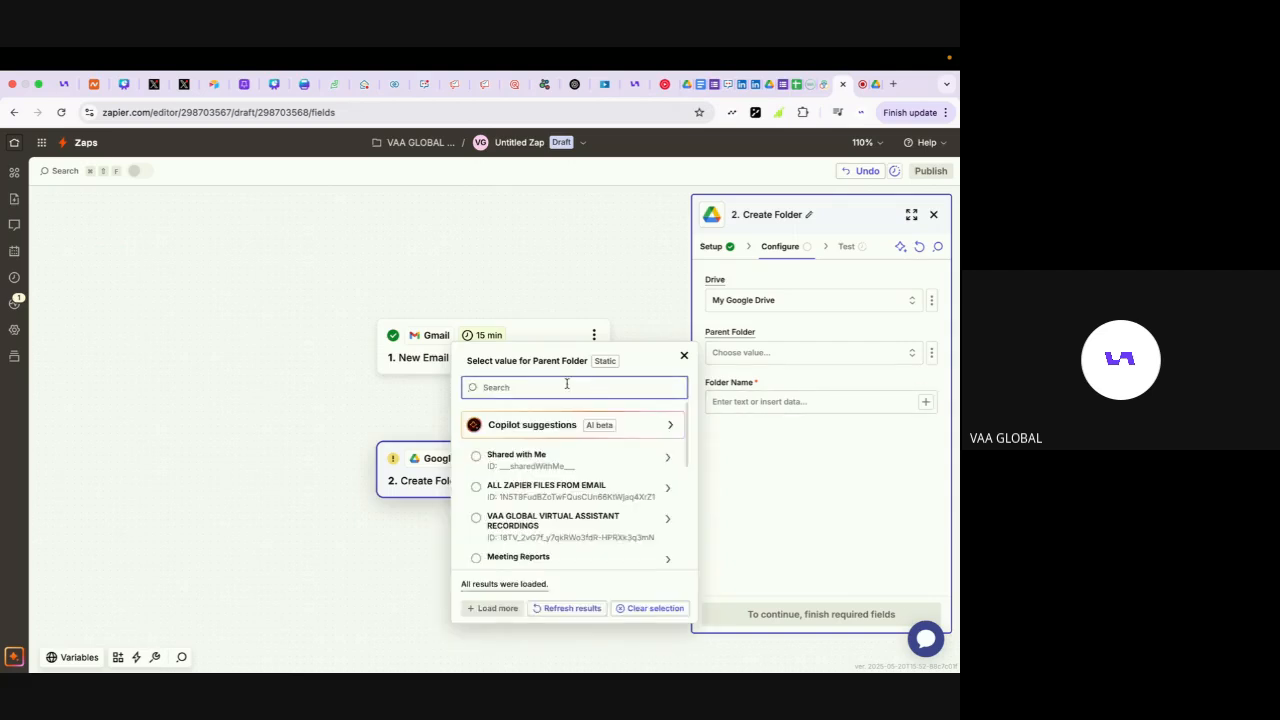
click(476, 489)
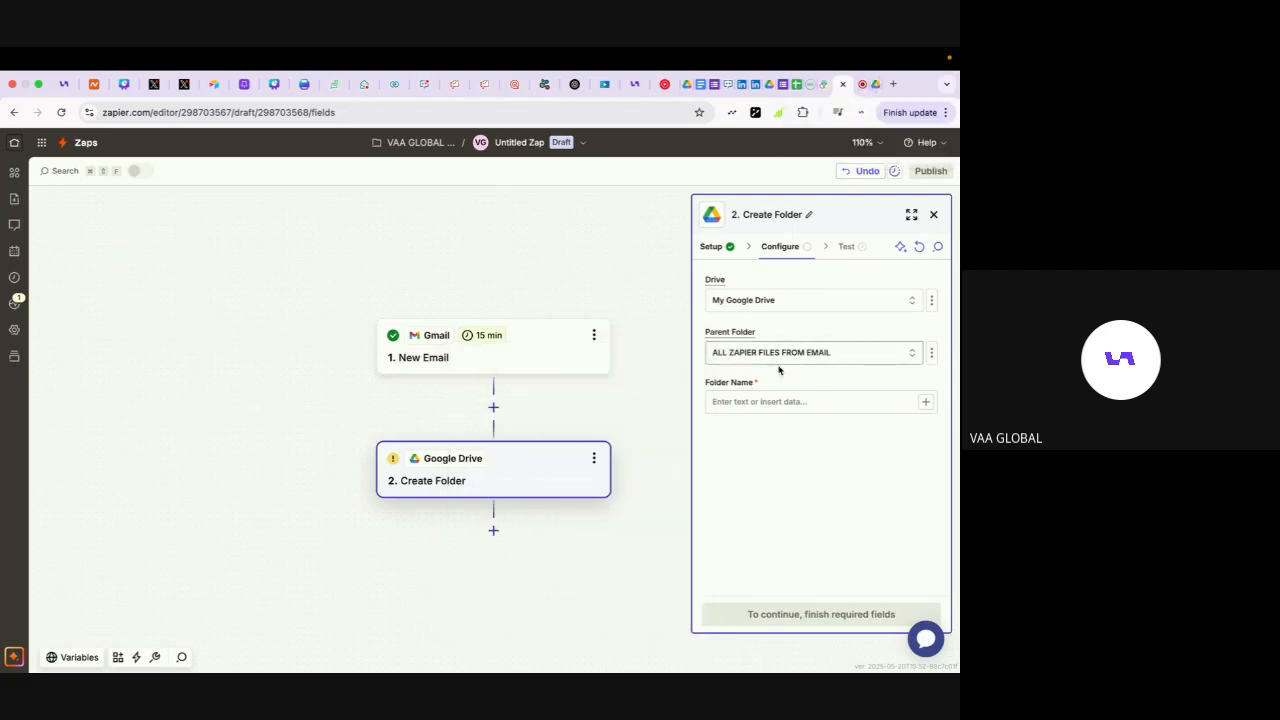
- Set the Folder Name to ALL ZAPIER FILES FROM EMAIL and continue to the action's test
click(759, 403)
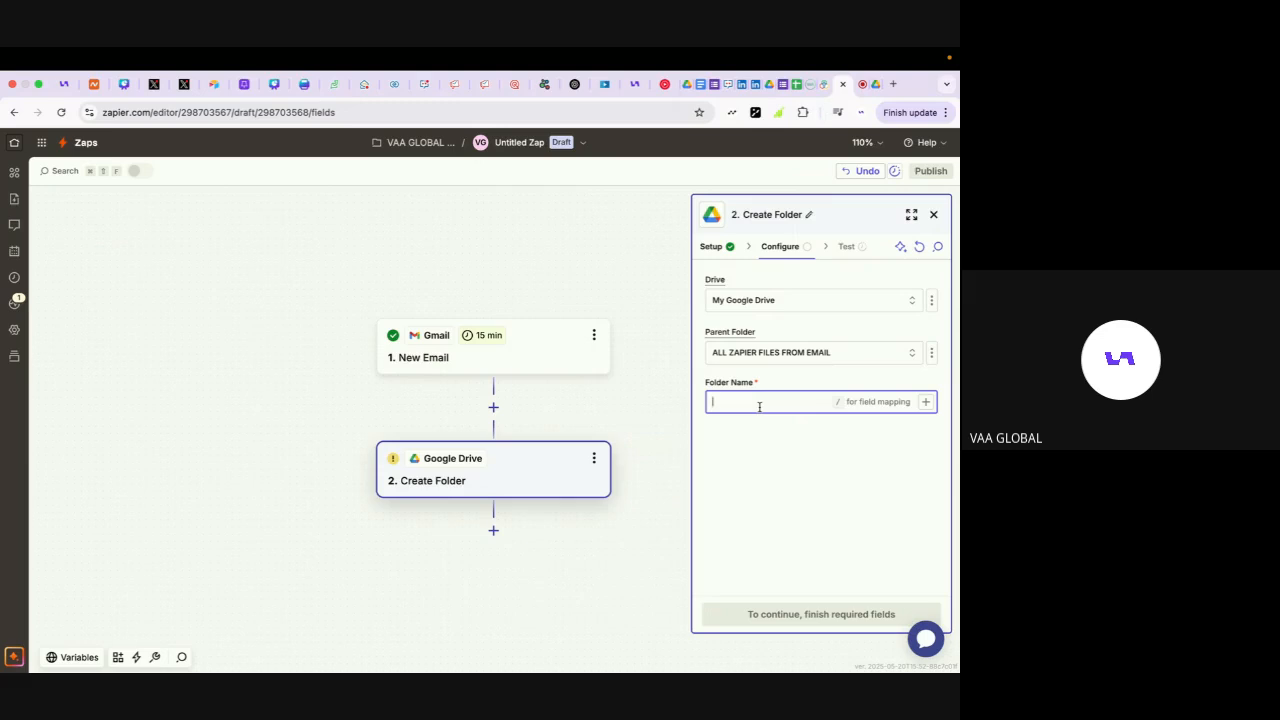
text(ALL ZAPIER FILES FROM EMAIL)
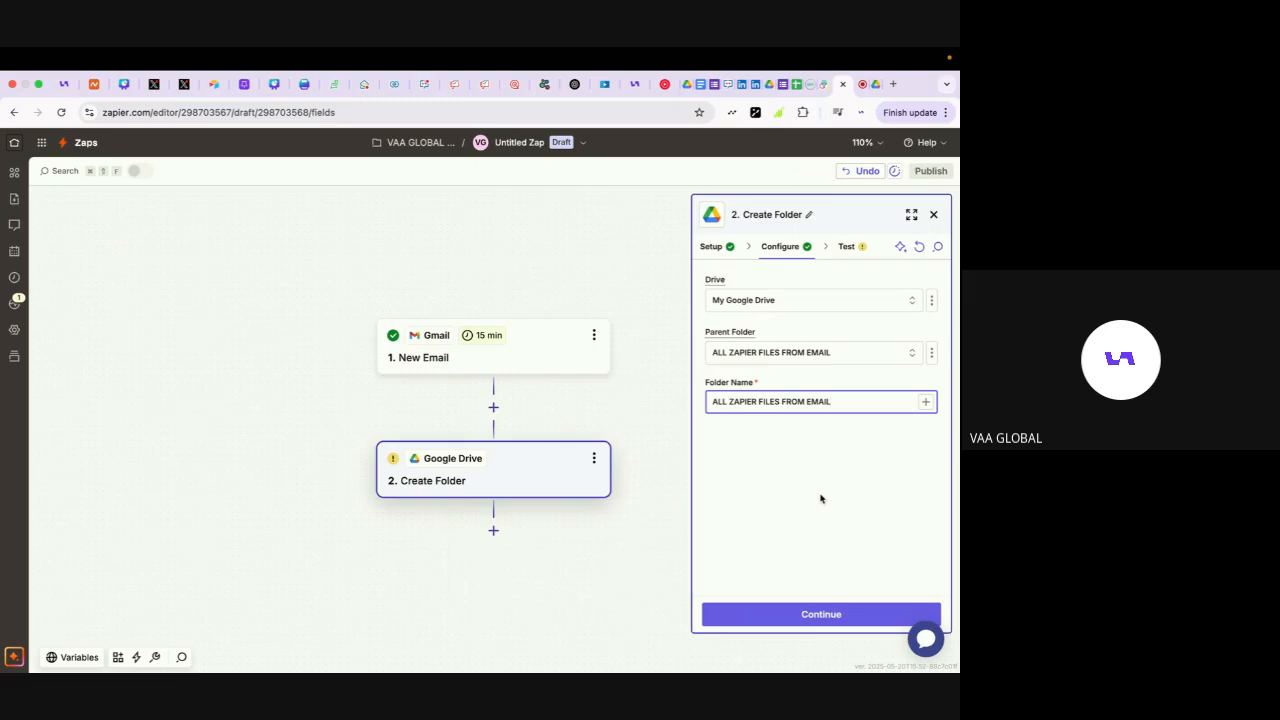
click(824, 614)
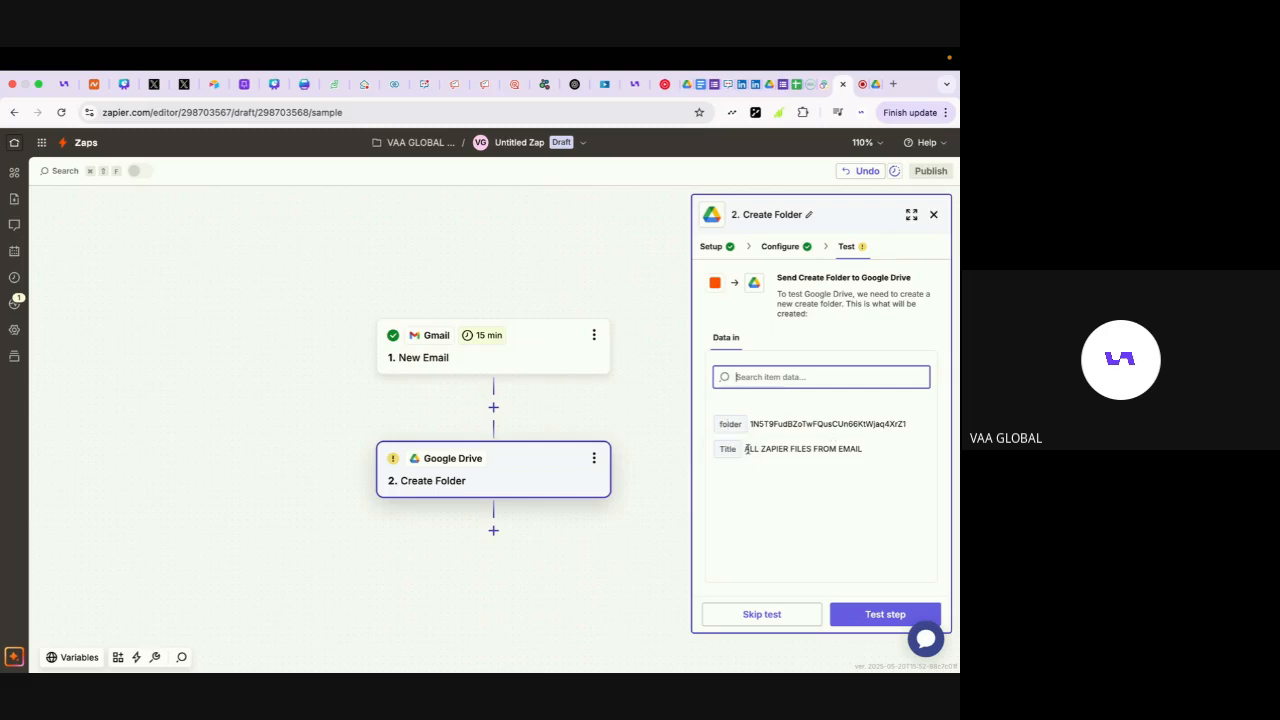
- Test the Google Drive Create Folder step and publish the Zap
click(884, 614)
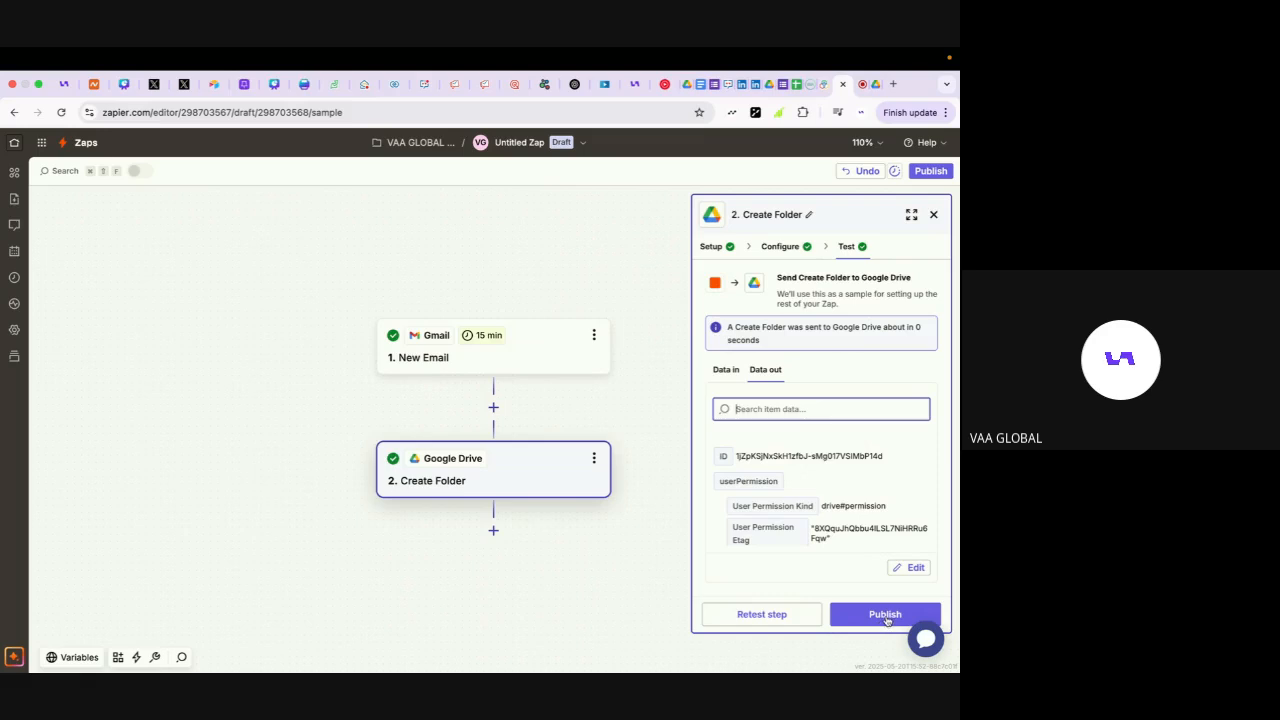
click(886, 619)
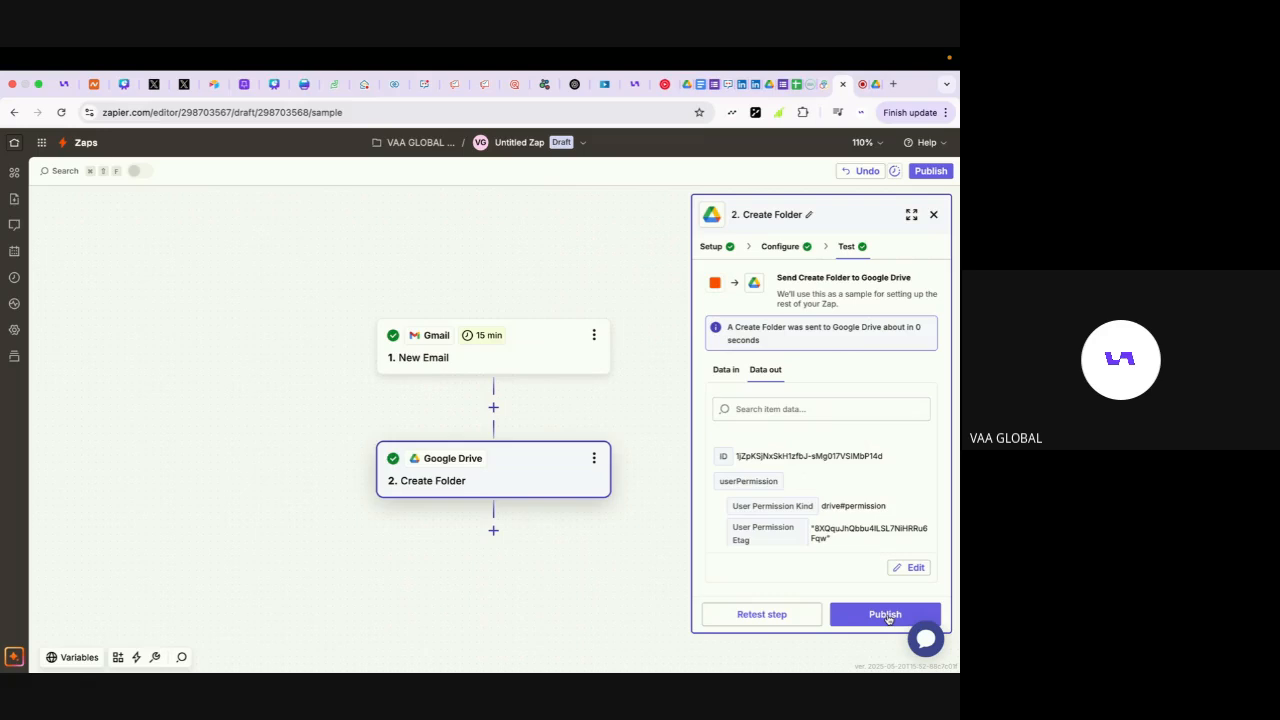
click(886, 616)
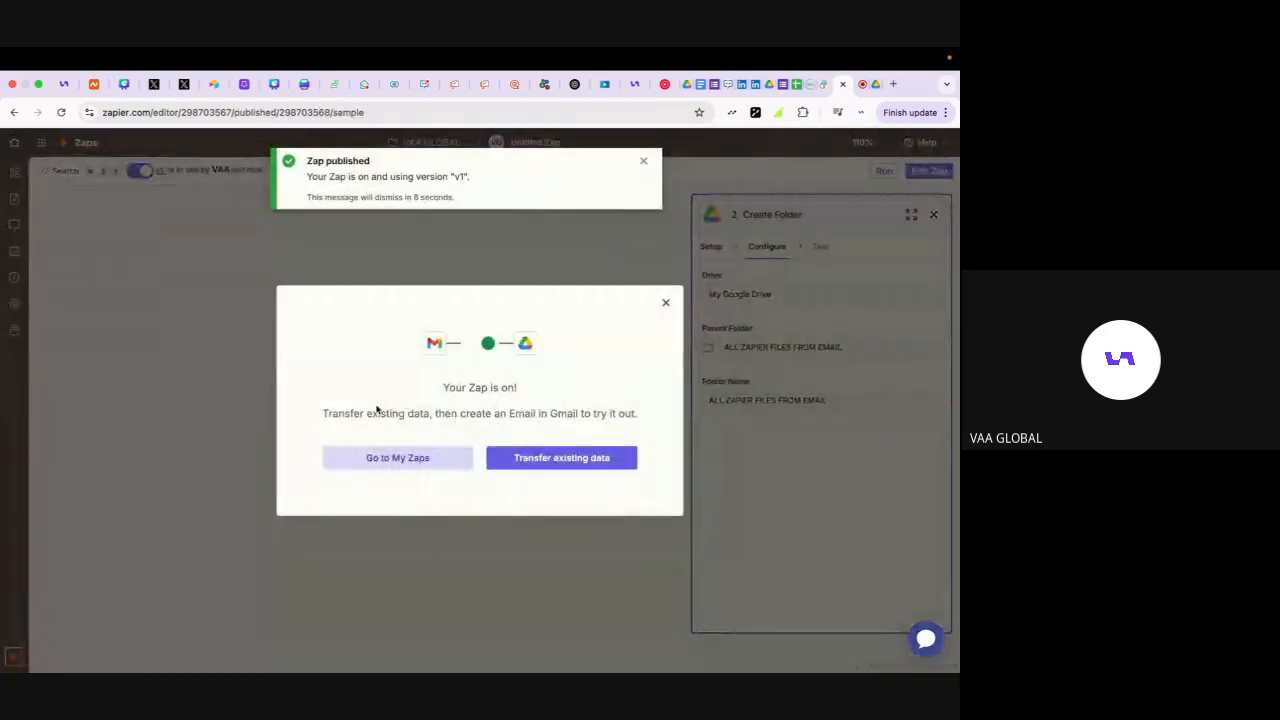
- Read and dismiss the publish message, close the Create Folder details and view the published Zap's workflow
drag(323, 413, 575, 415)
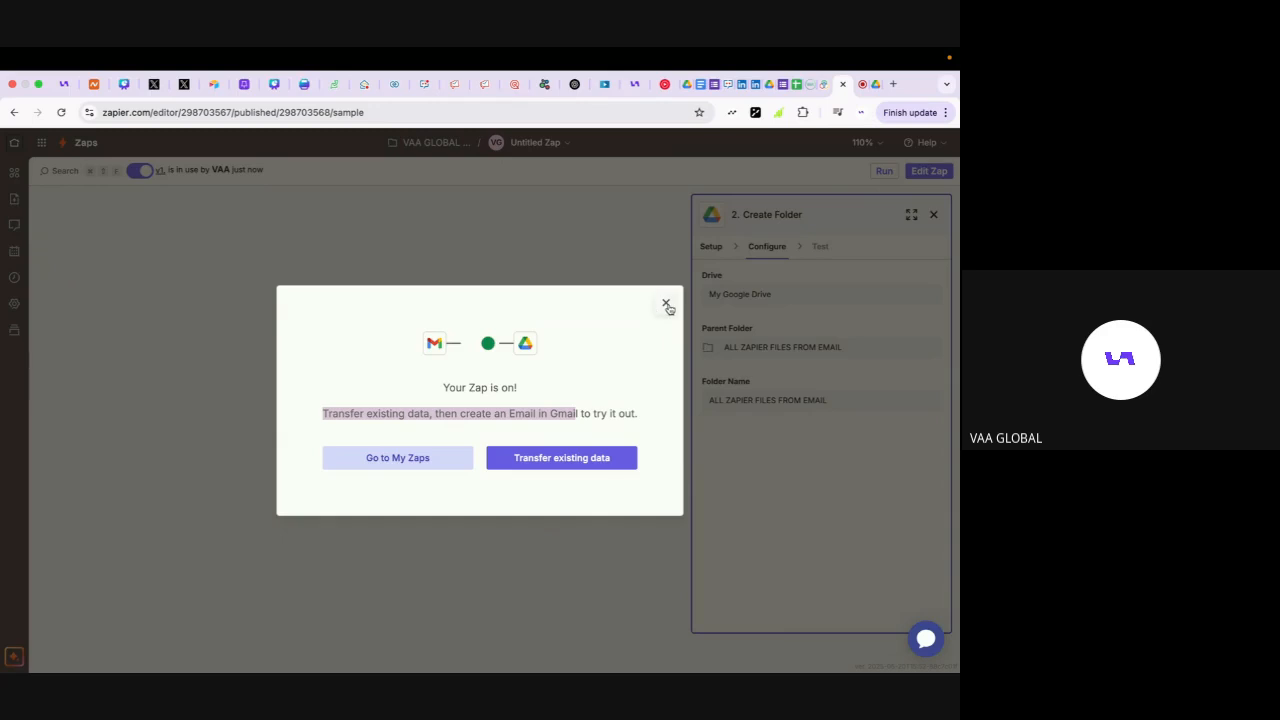
click(559, 396)
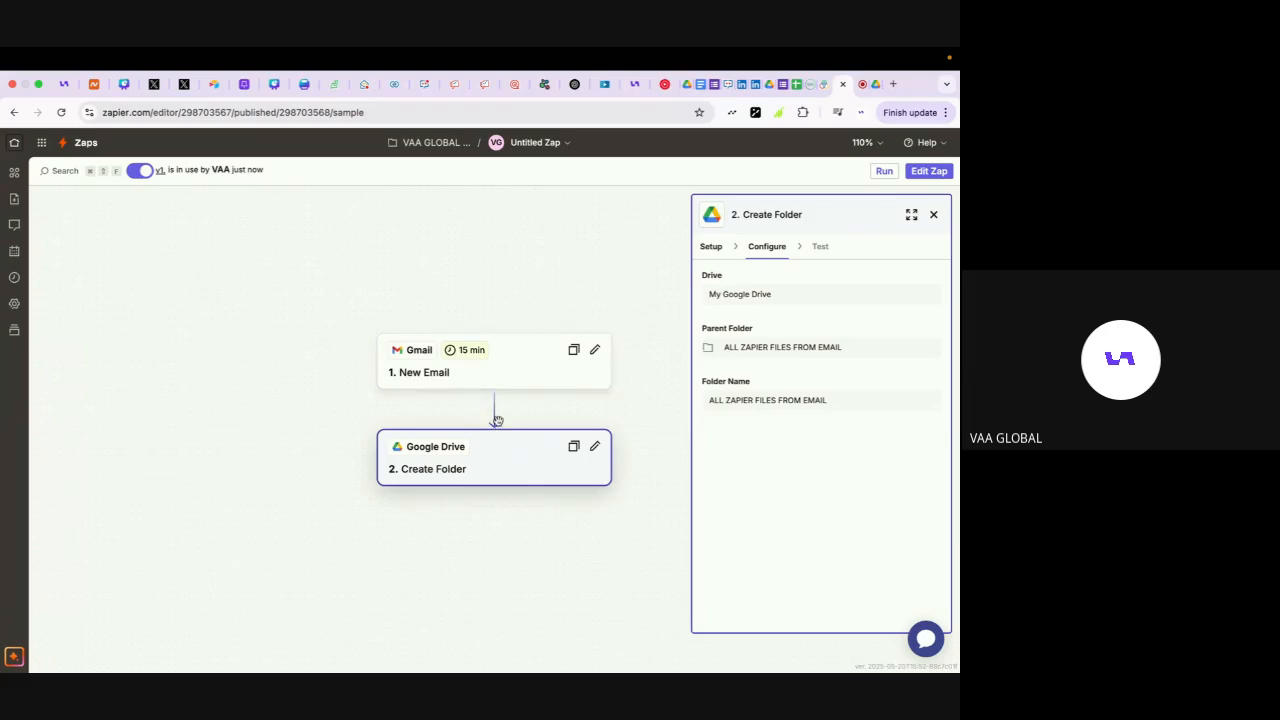
click(933, 214)
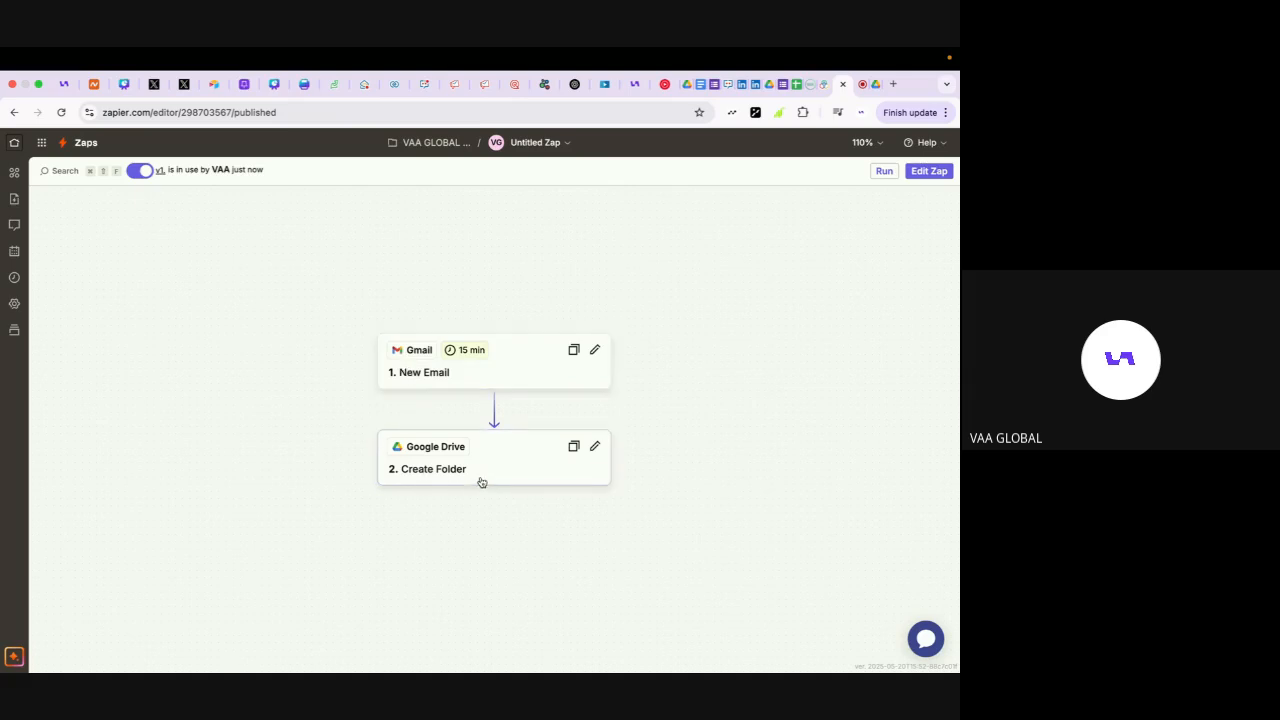
scroll(503, 520, down, 2)
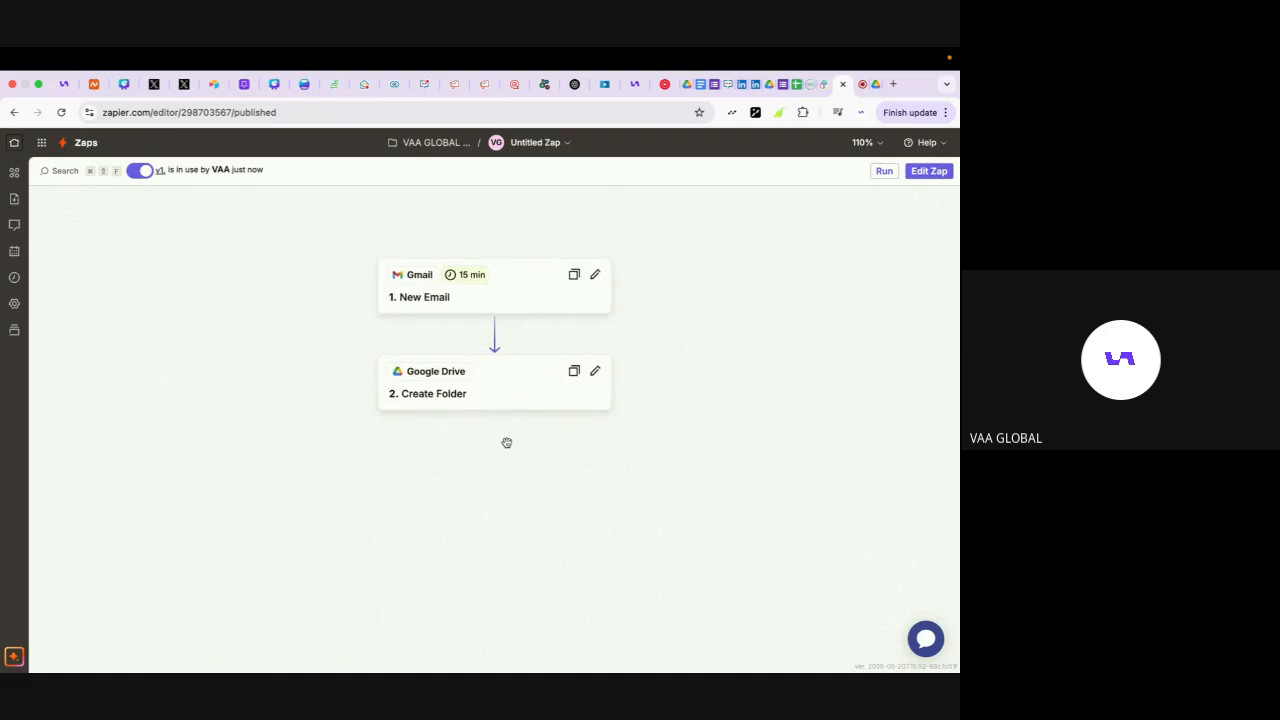
scroll(507, 442, up, 1)
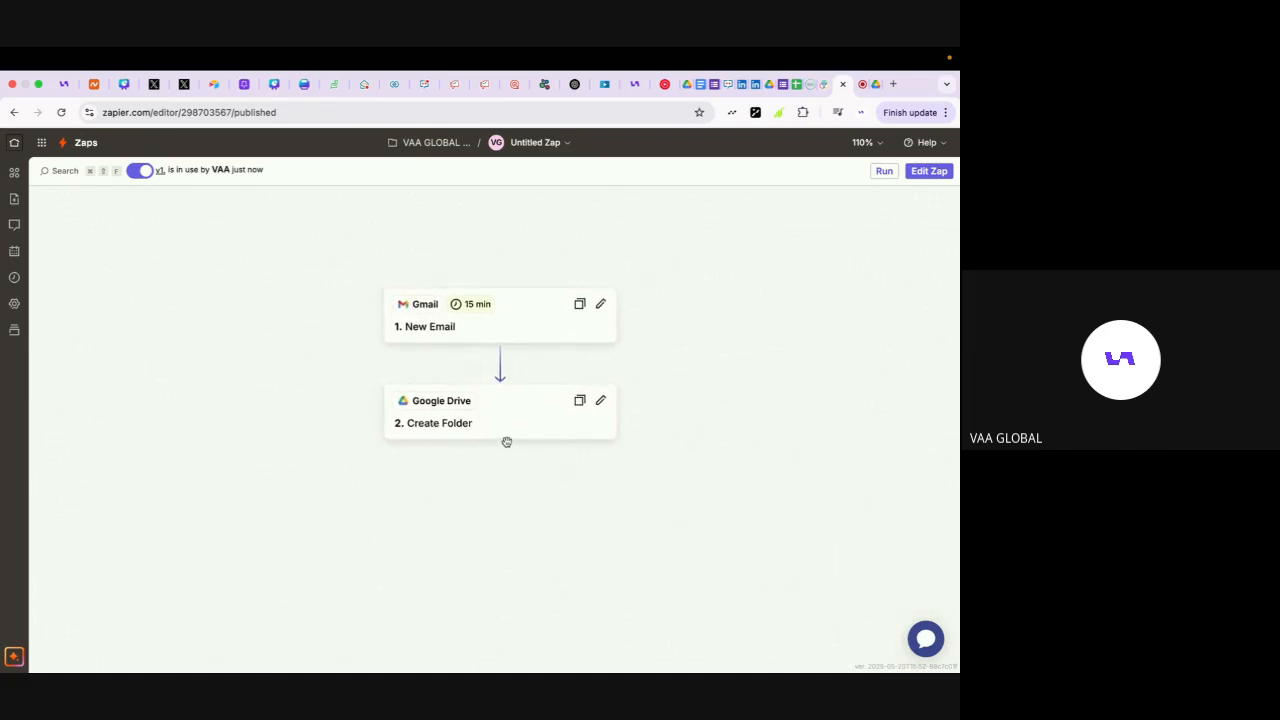
- Go to the Zapier home page and look through the unfinished Zaps, recently updated Zaps and popular templates
click(15, 146)
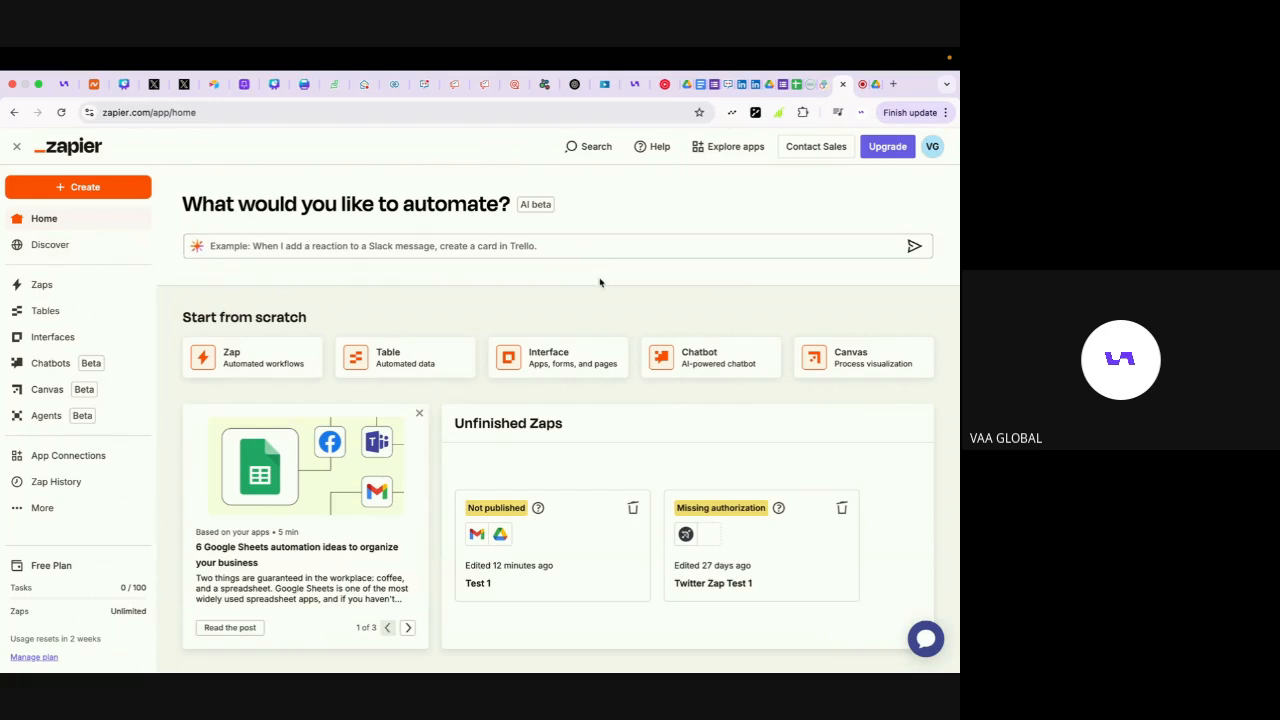
scroll(603, 283, down, 4)
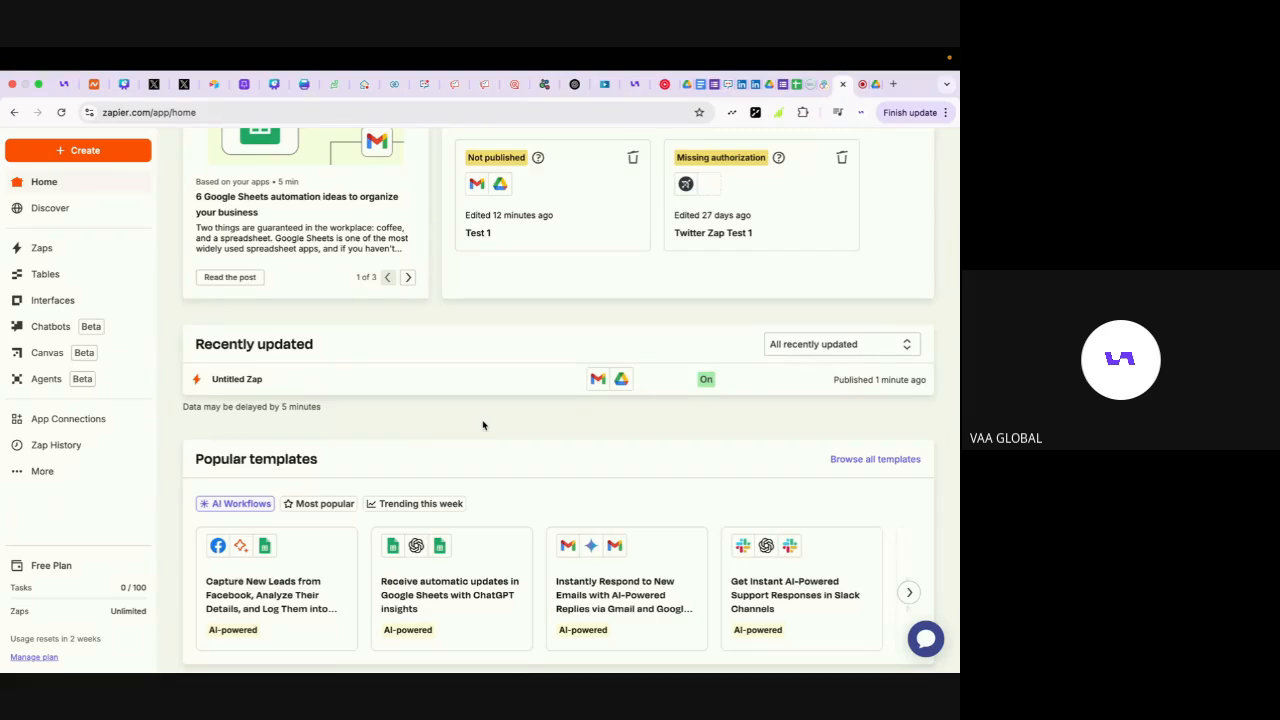
scroll(483, 425, down, 1)
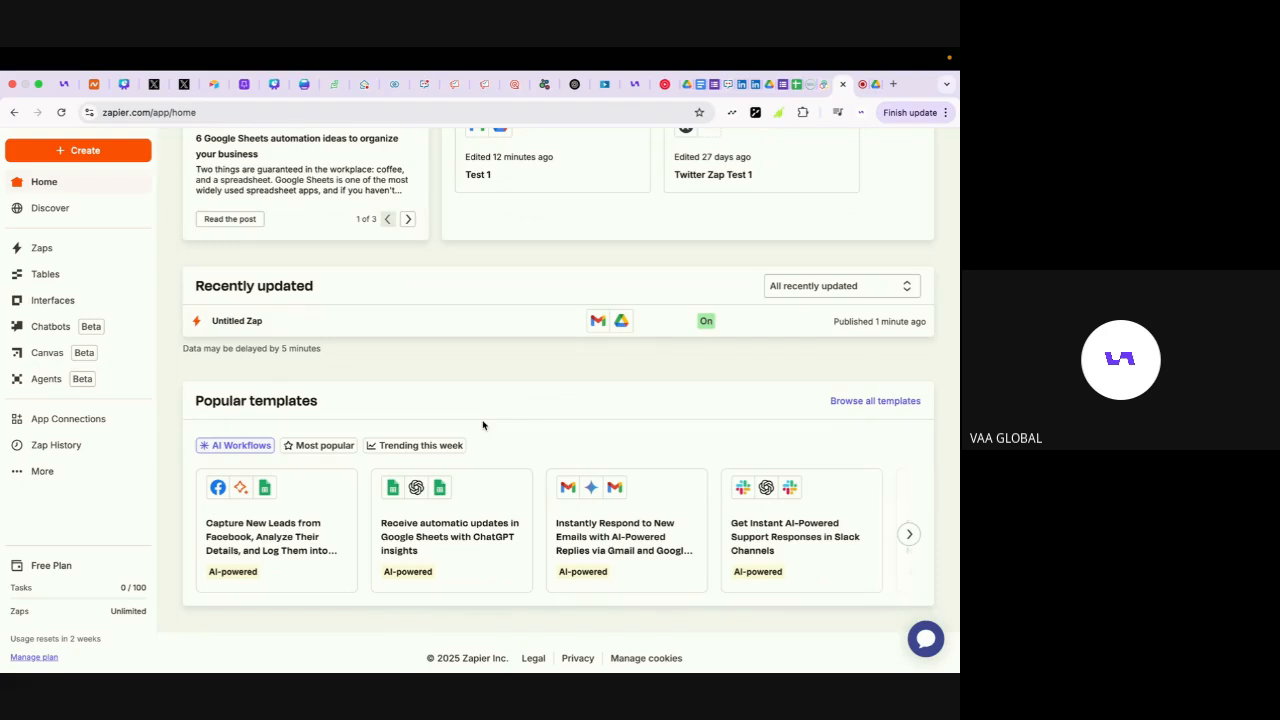
scroll(483, 425, up, 5)
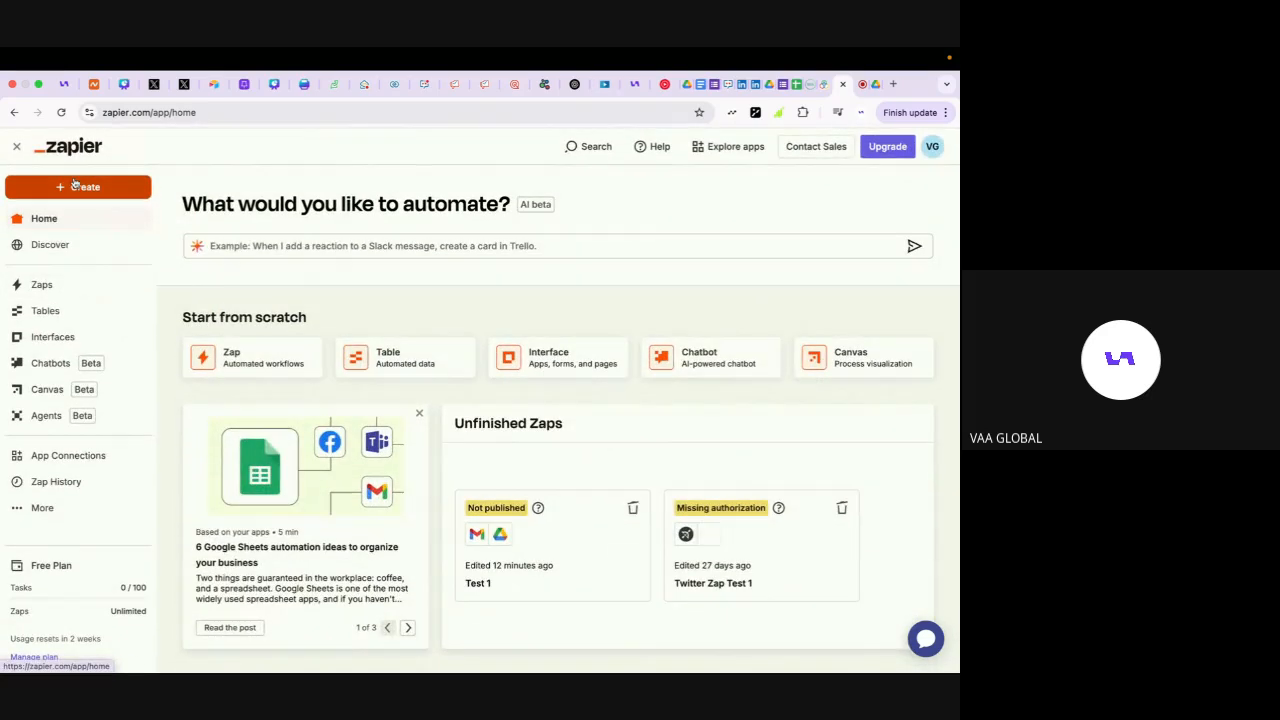
- Create a new Zap with HubSpot as the trigger app and Google Sheets as the action app
click(76, 186)
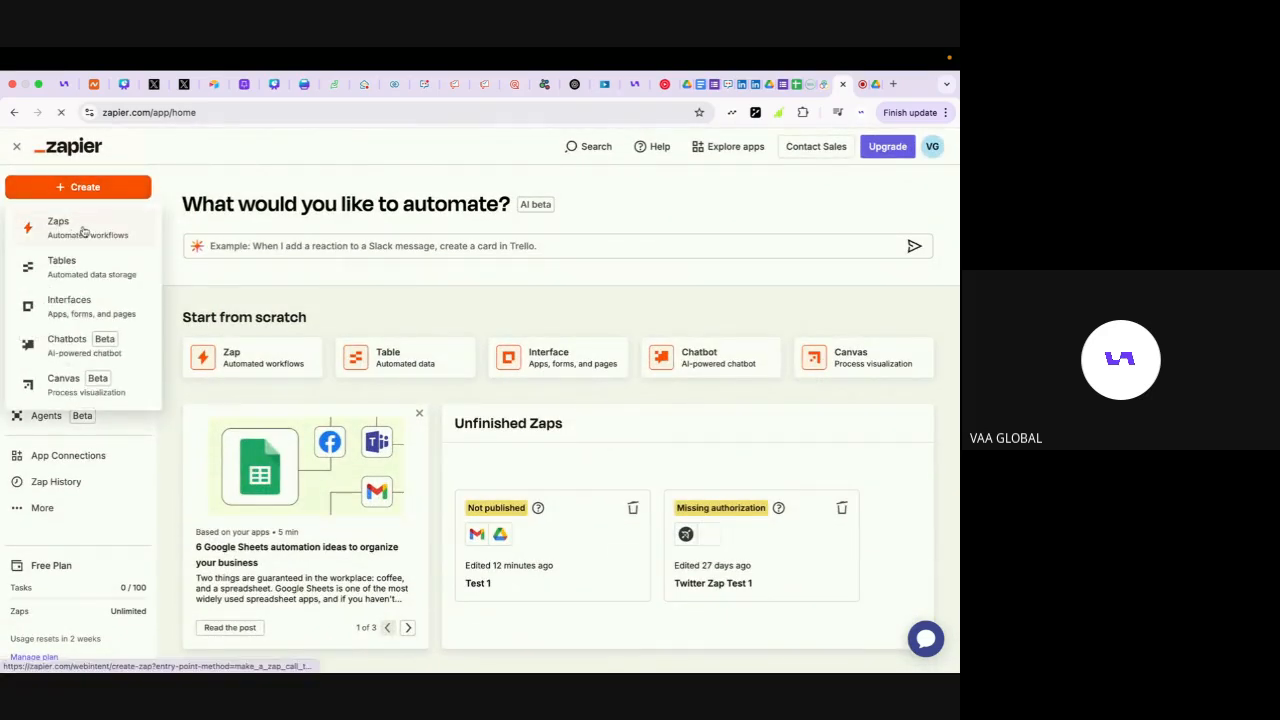
click(79, 228)
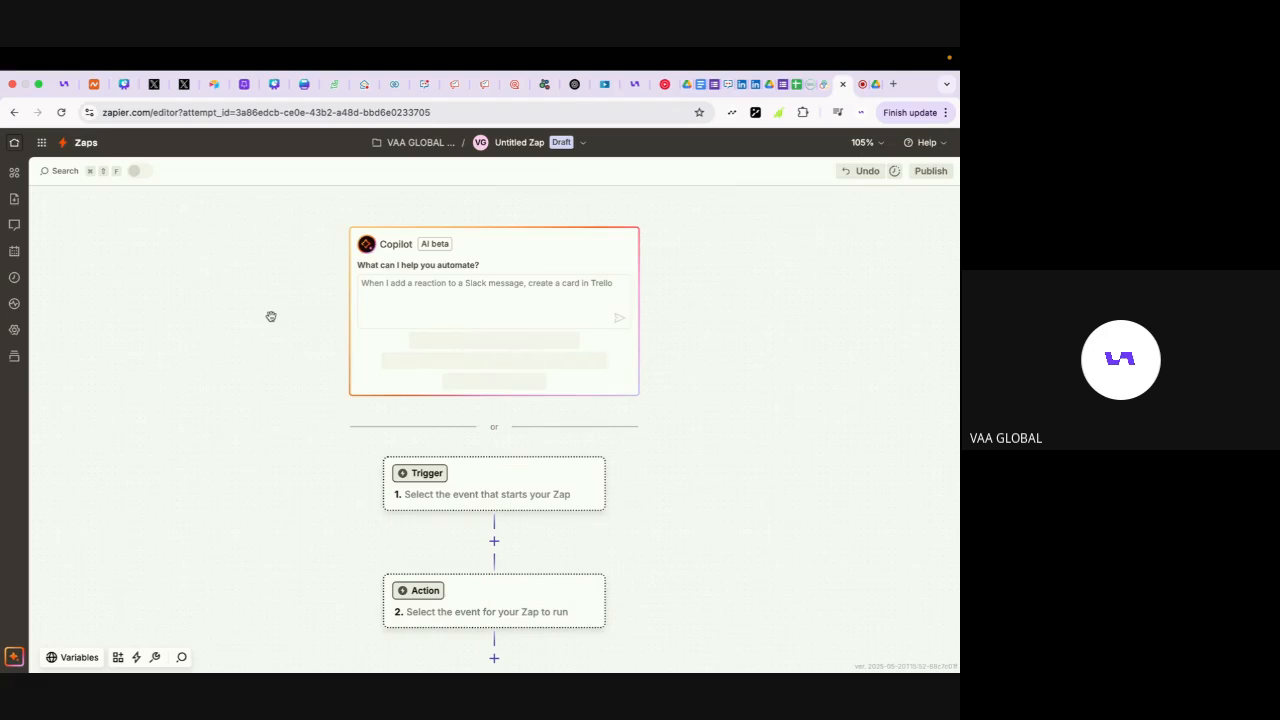
click(454, 495)
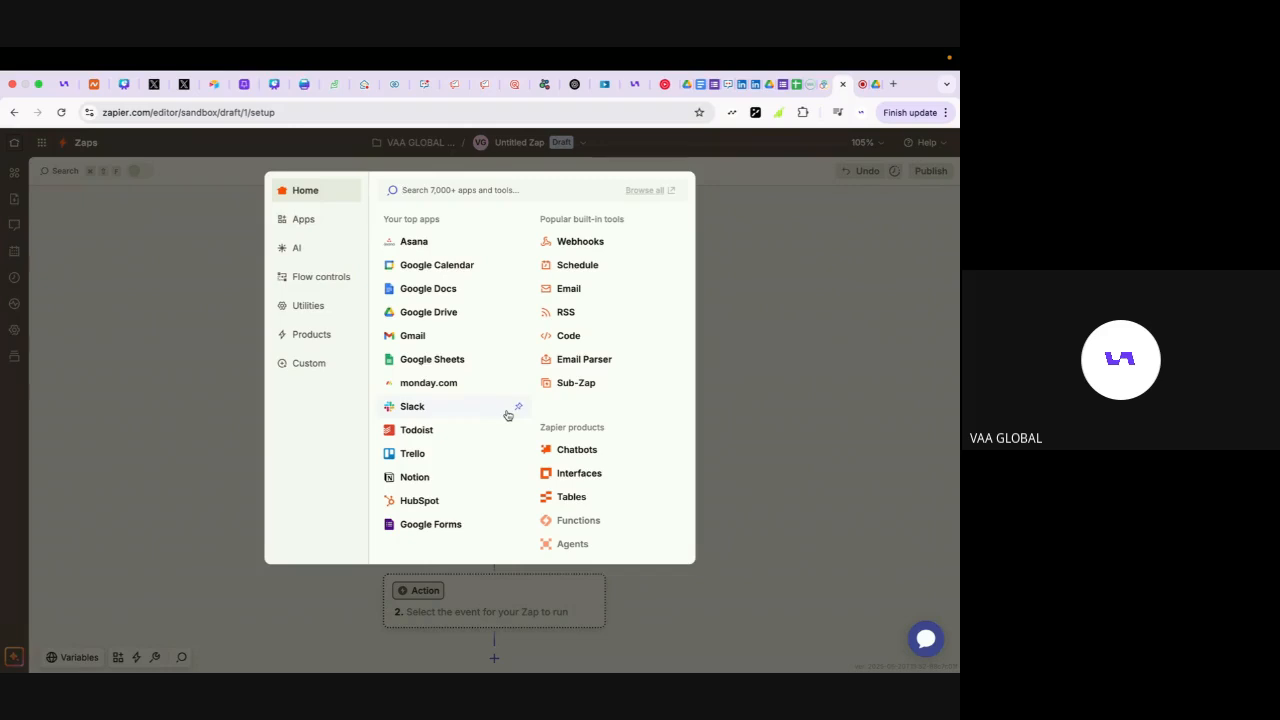
click(420, 502)
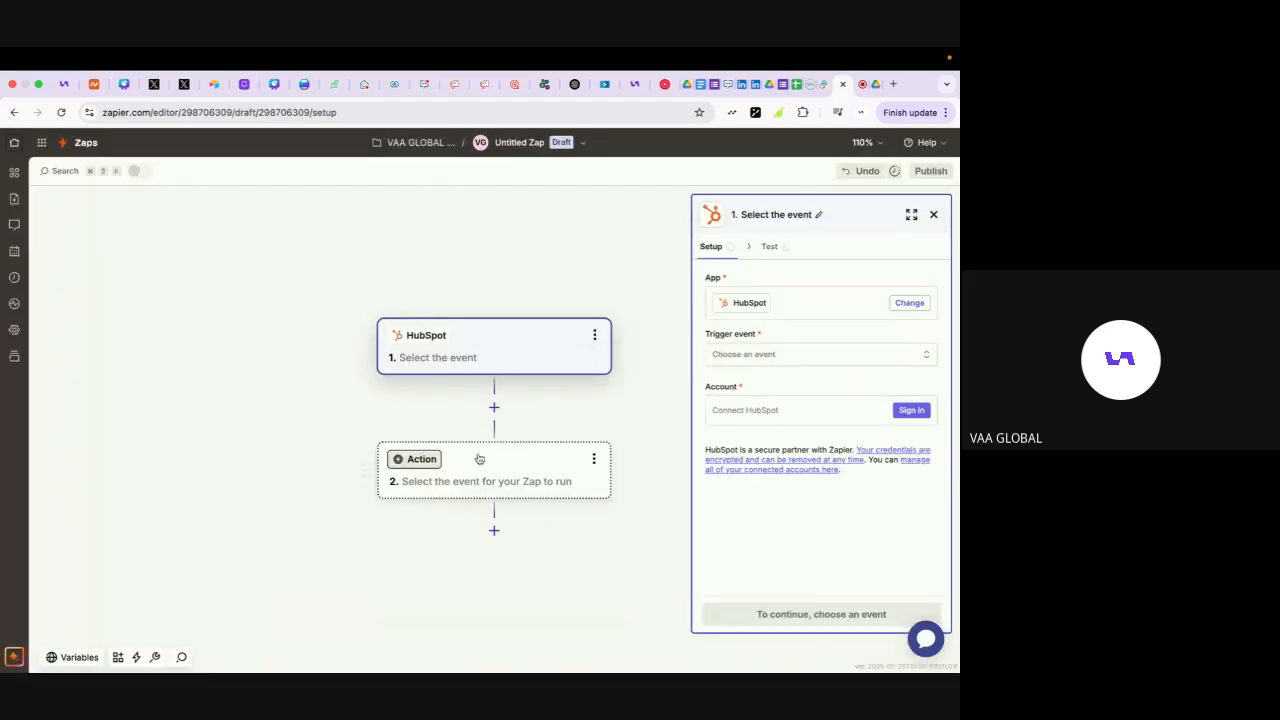
click(432, 480)
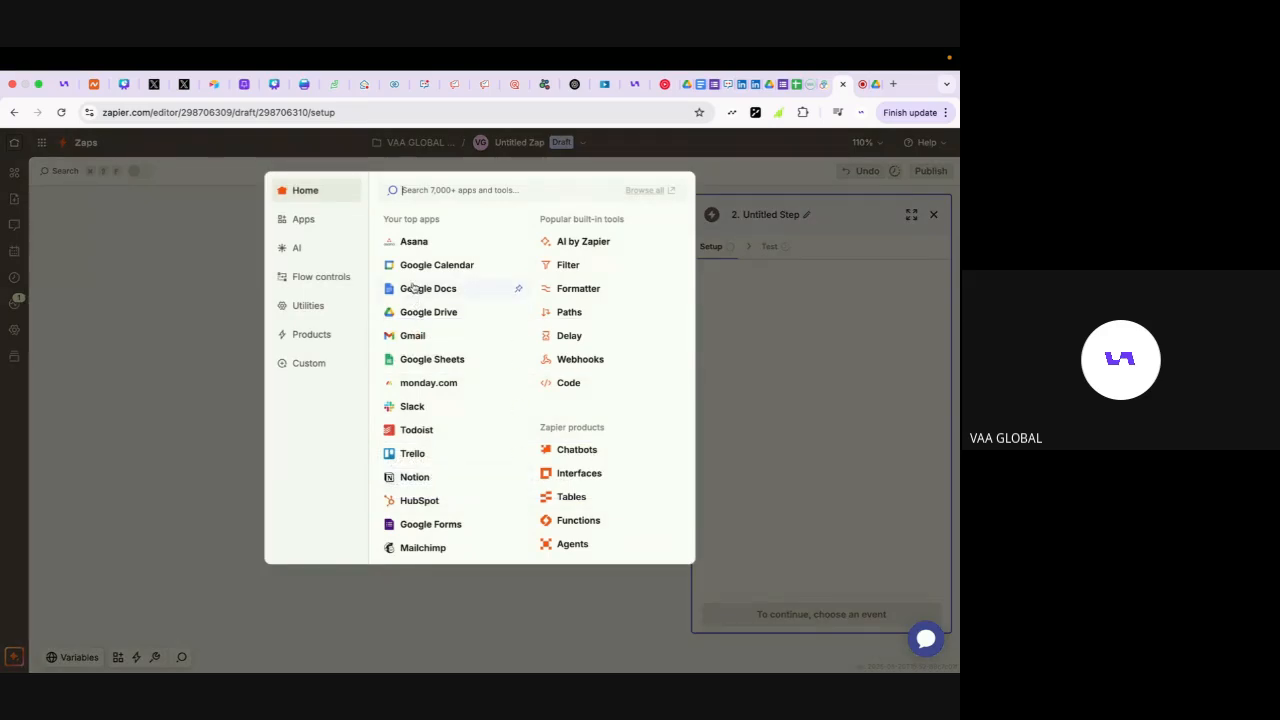
click(410, 362)
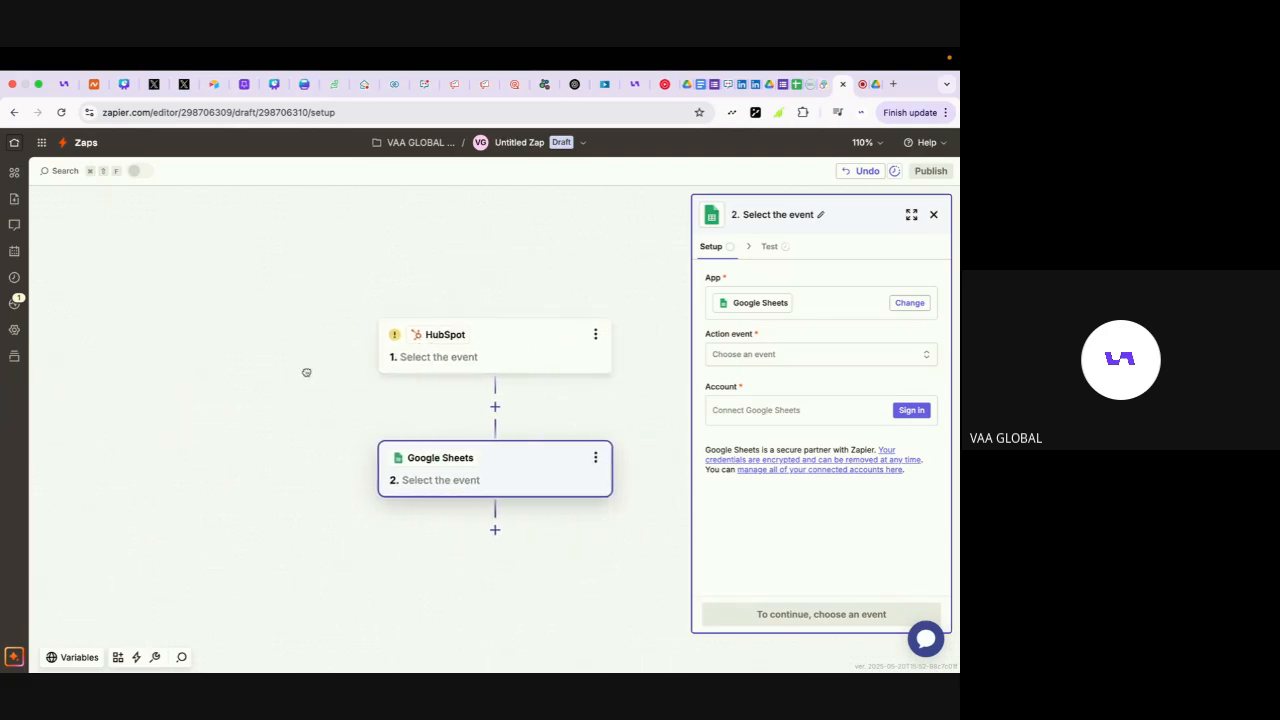
- Look through the trigger events available for the HubSpot step, then close the list without choosing one
click(490, 345)
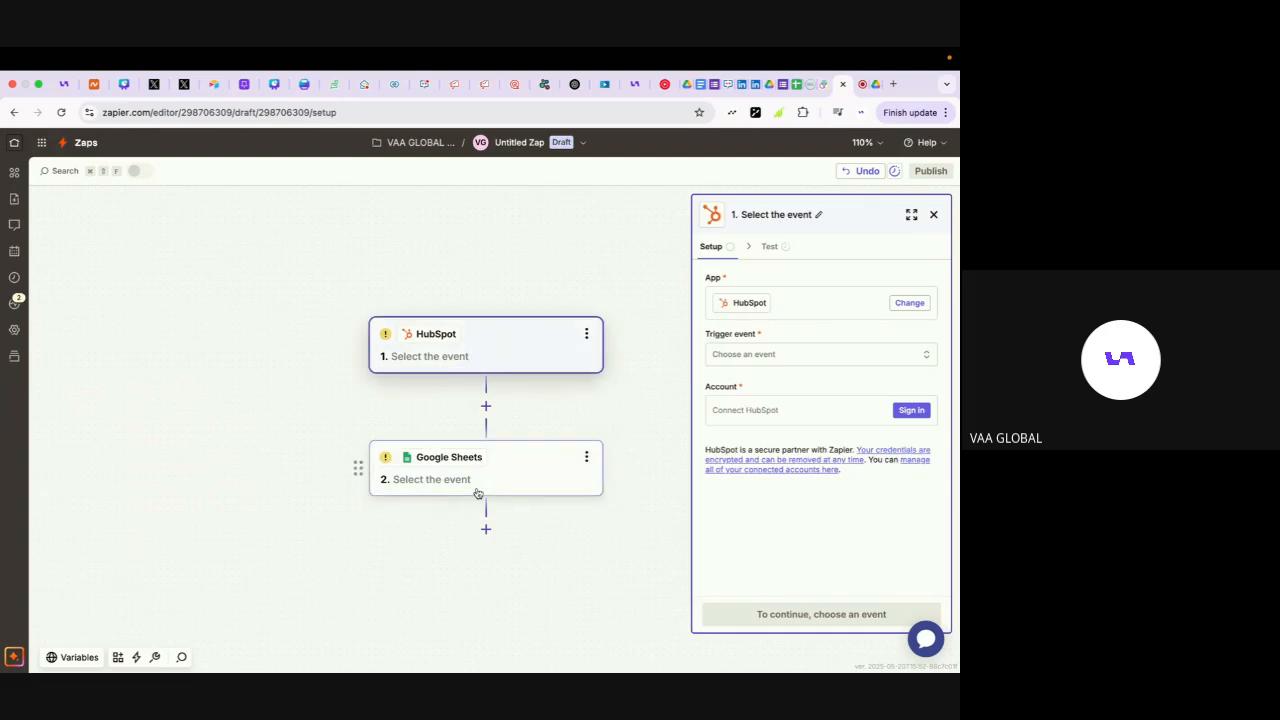
click(478, 493)
click(466, 348)
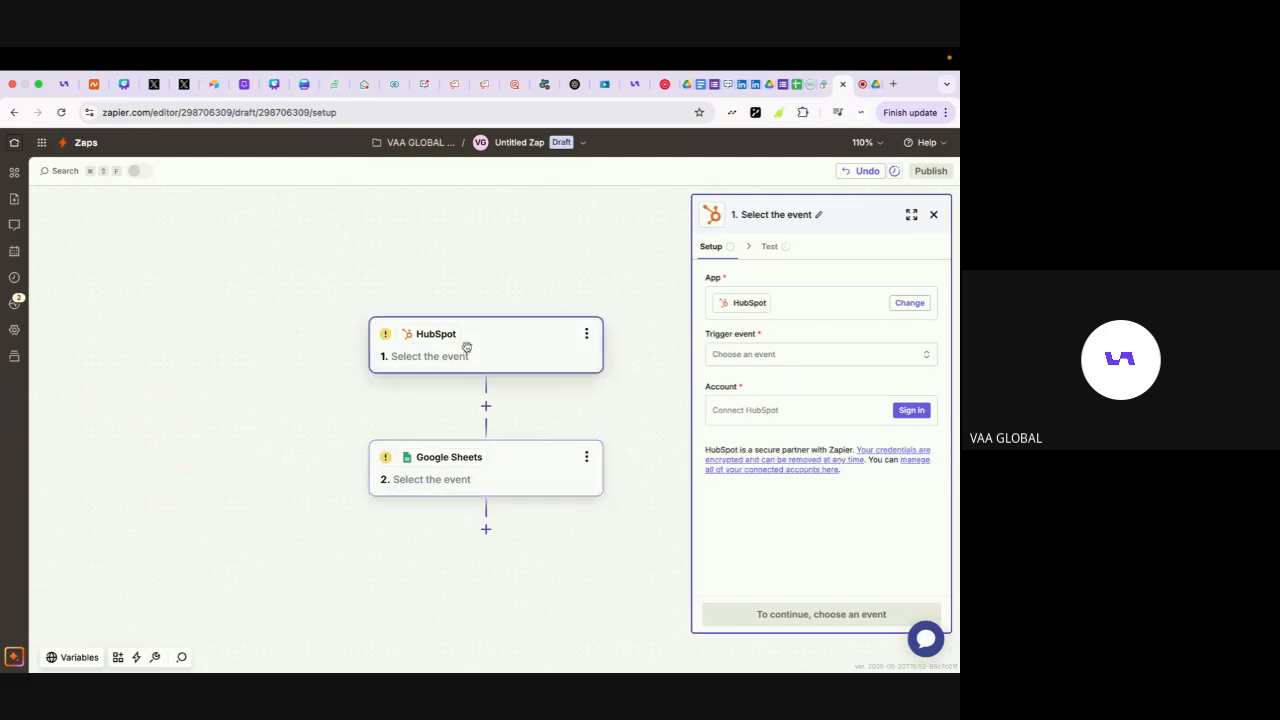
click(797, 356)
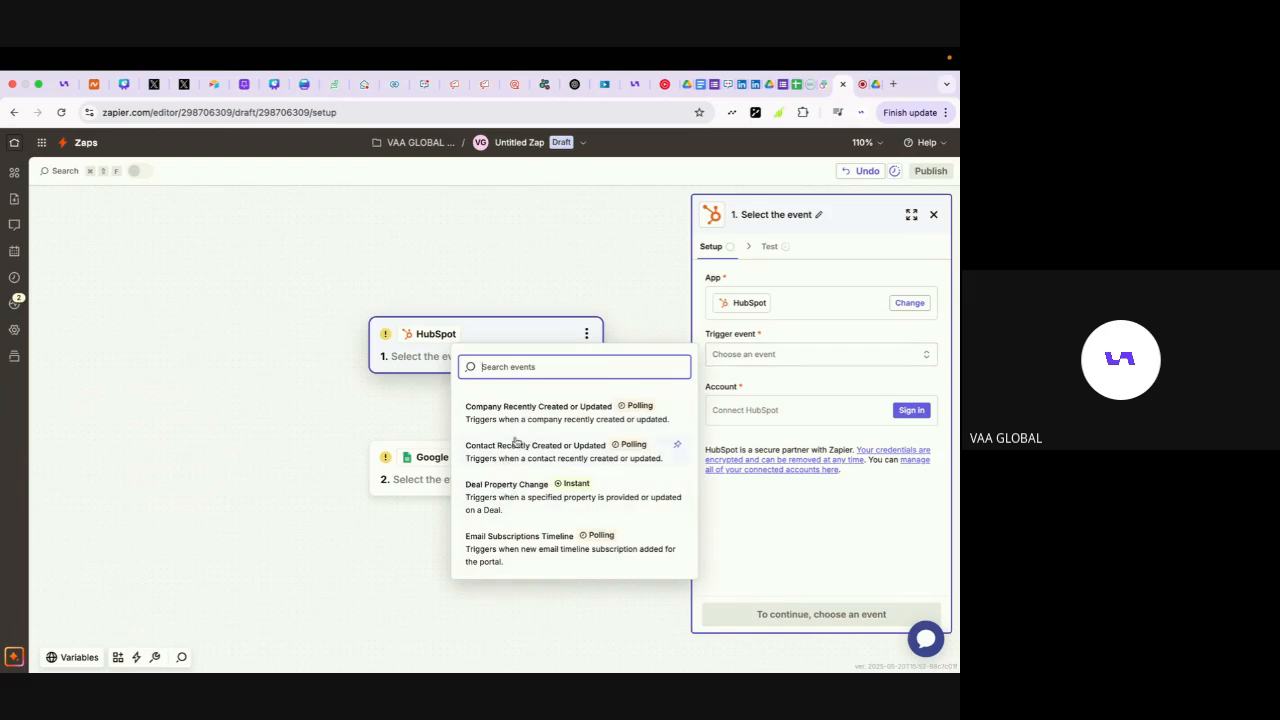
scroll(524, 538, down, 1)
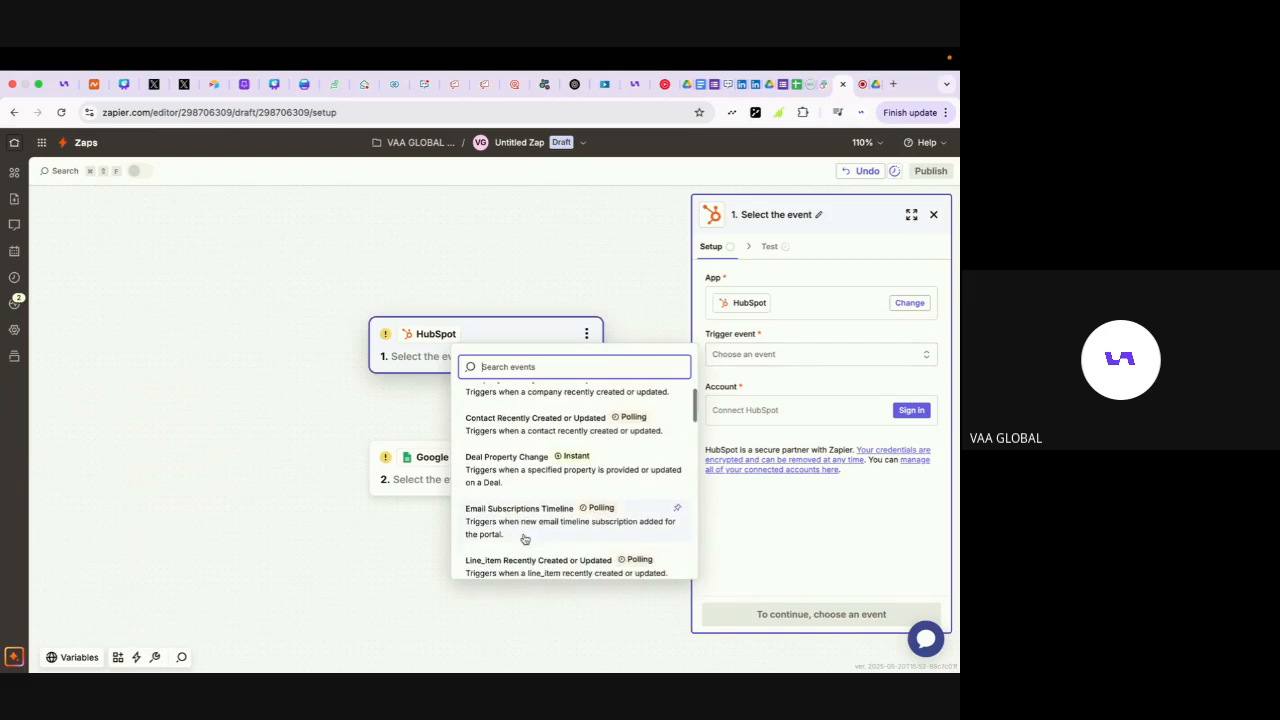
scroll(565, 497, down, 4)
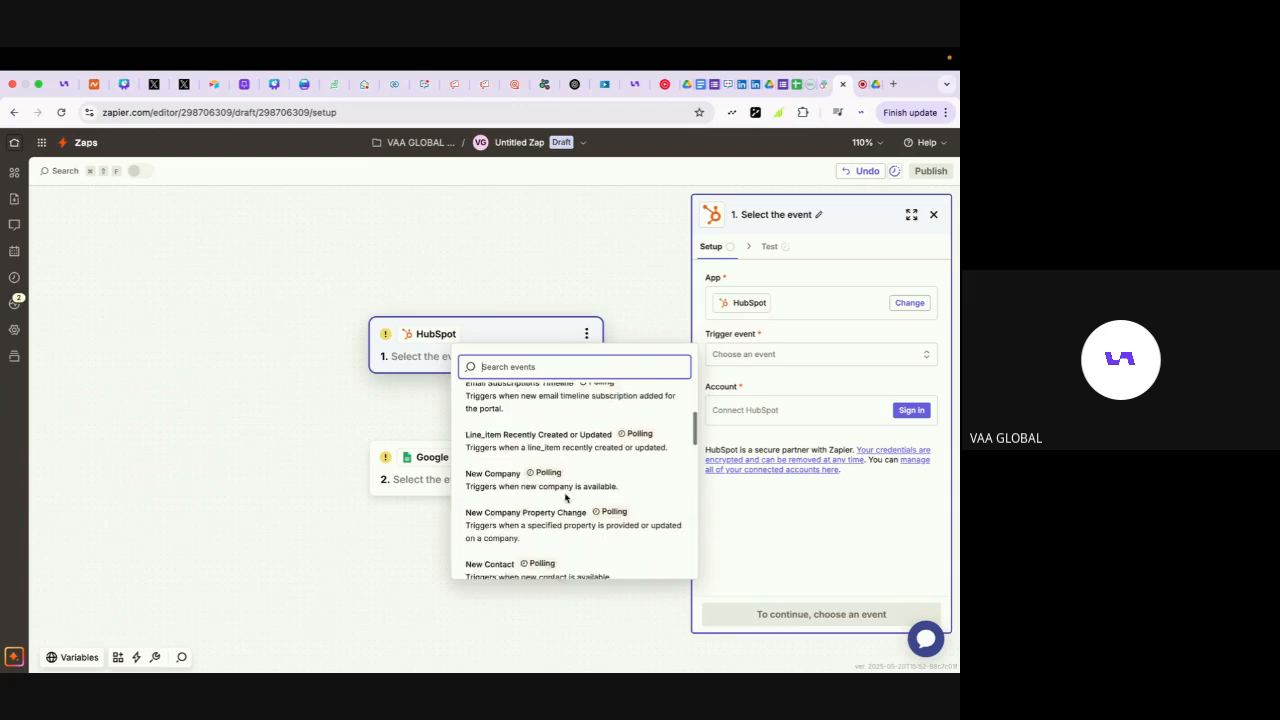
scroll(565, 497, down, 2)
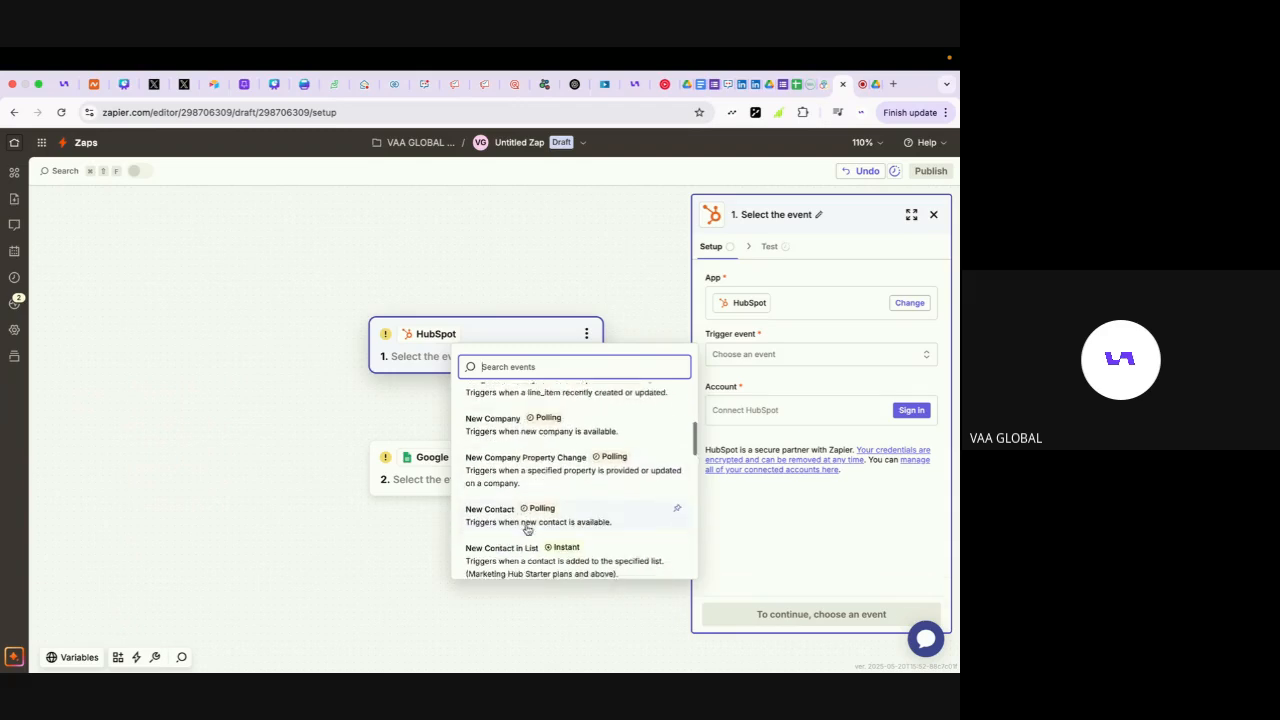
scroll(527, 529, down, 1)
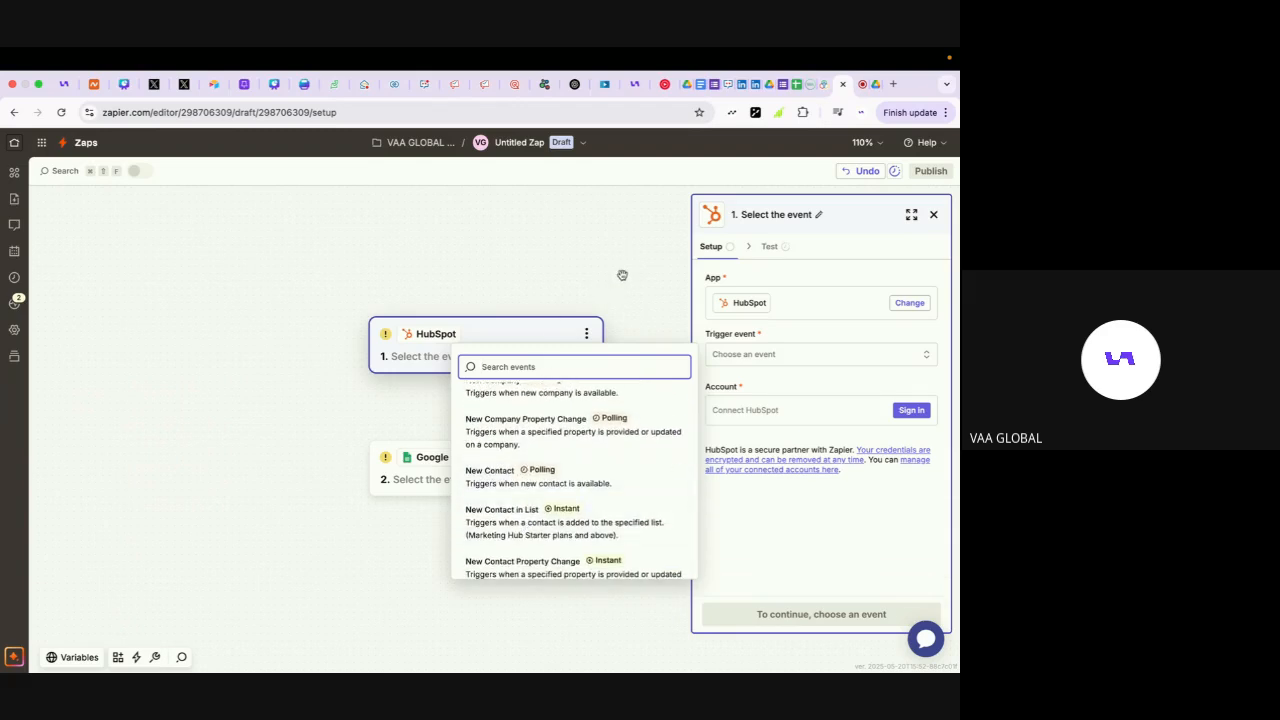
click(620, 305)
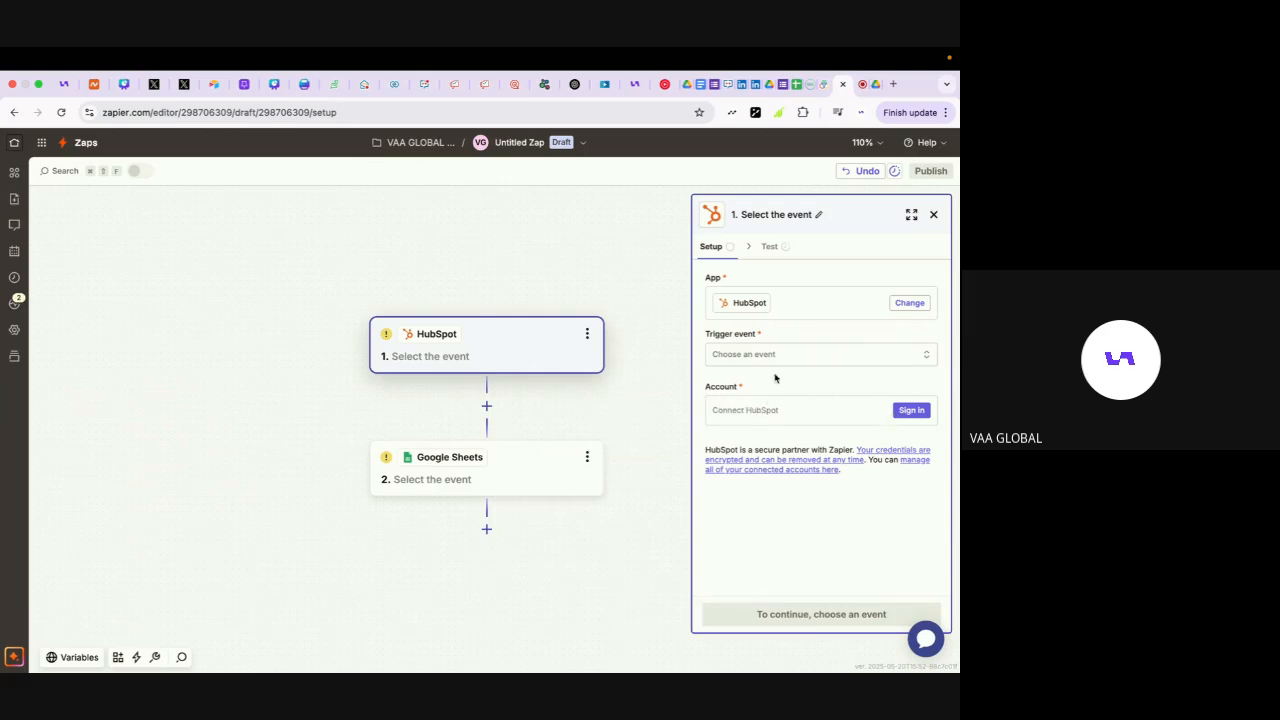
- Connect the training Google account to the Google Sheets action step and grant Zapier access
click(507, 480)
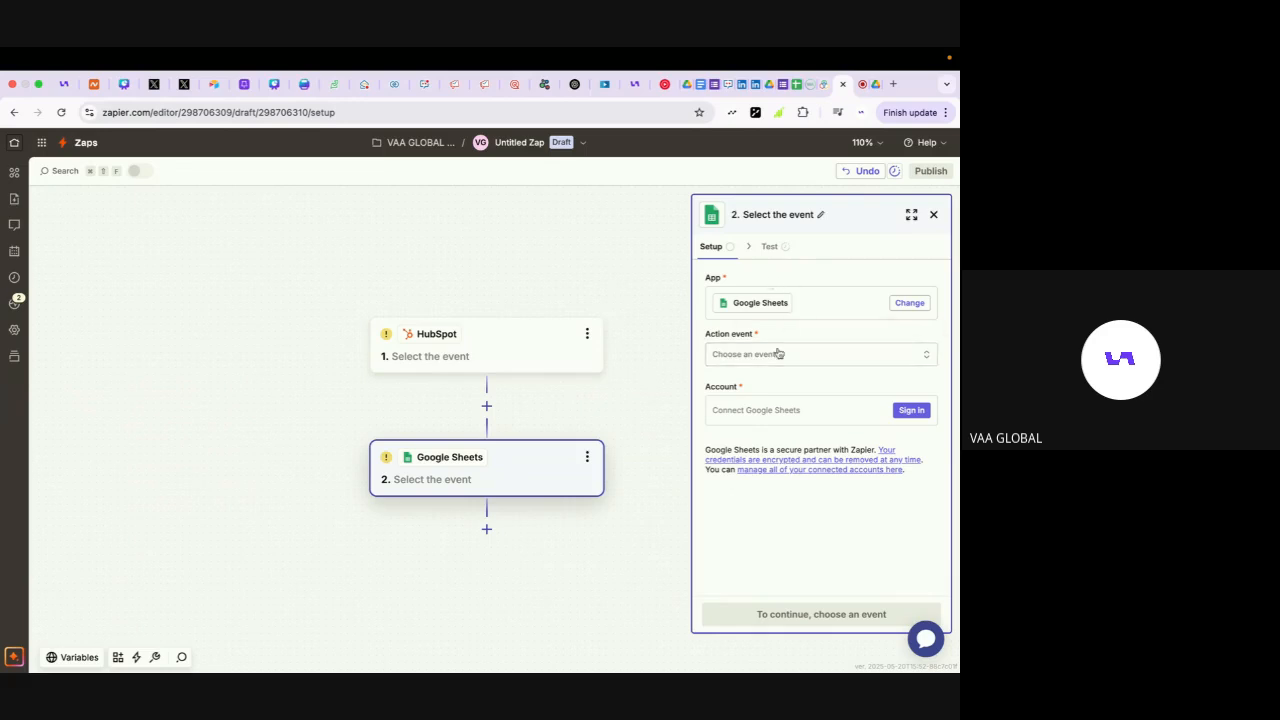
click(765, 417)
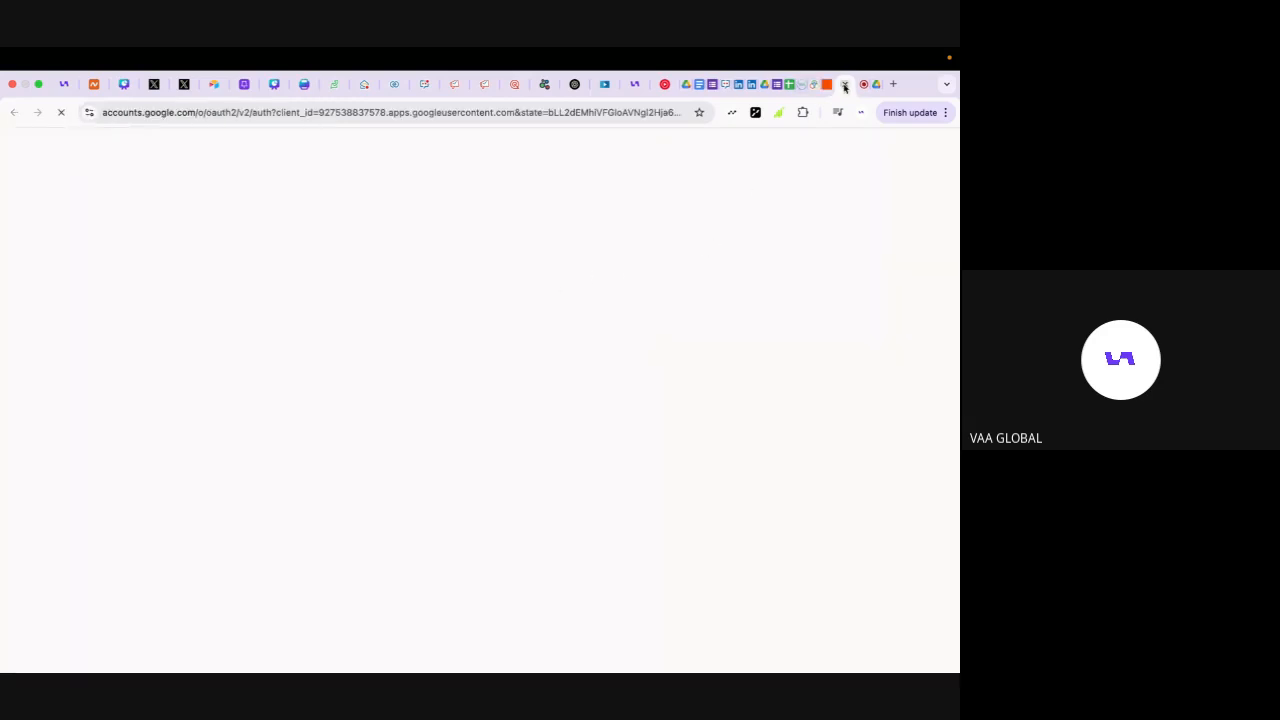
click(636, 320)
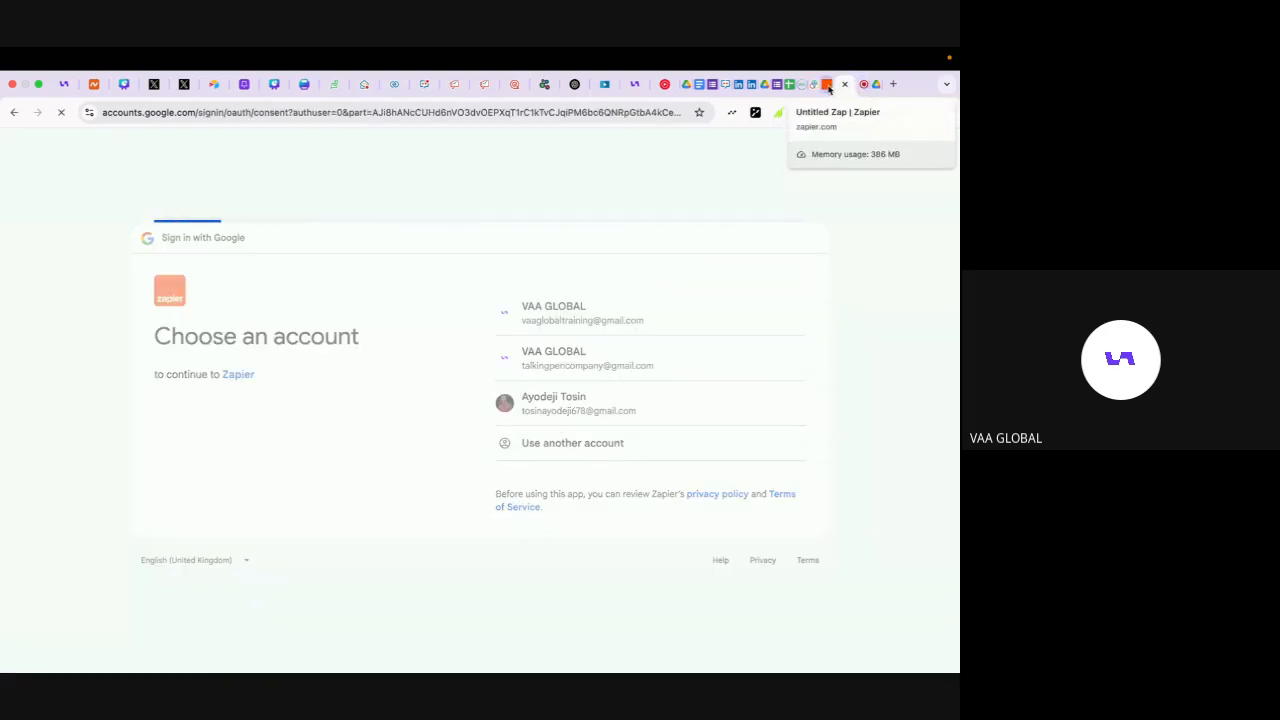
click(733, 527)
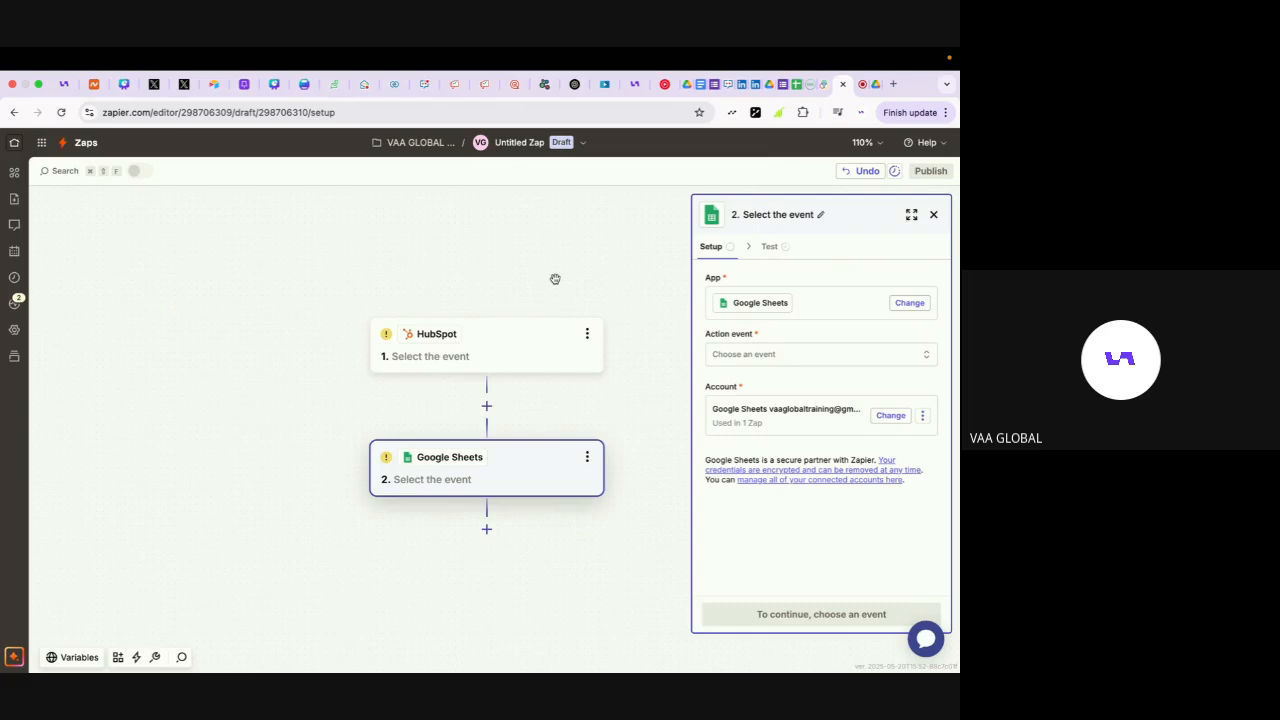
- Open remotive.com in a new browser tab and log in to the Remotive Accelerator home page
click(893, 85)
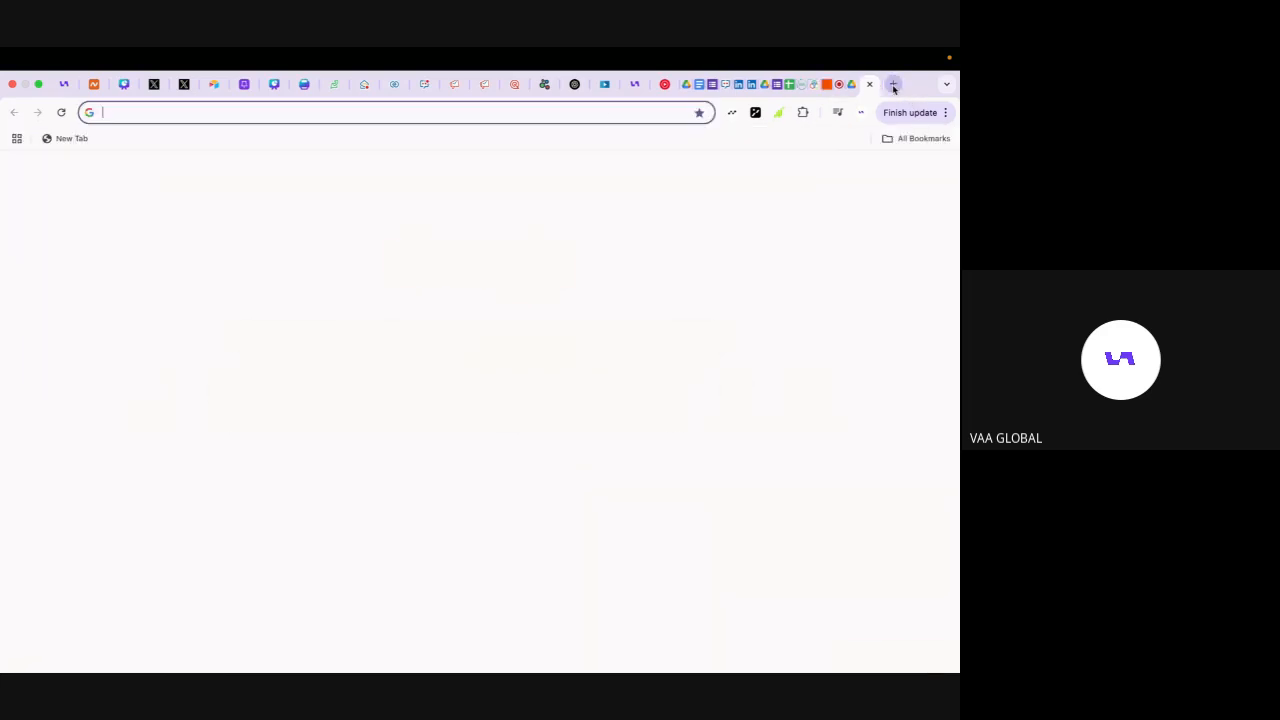
text(RE)
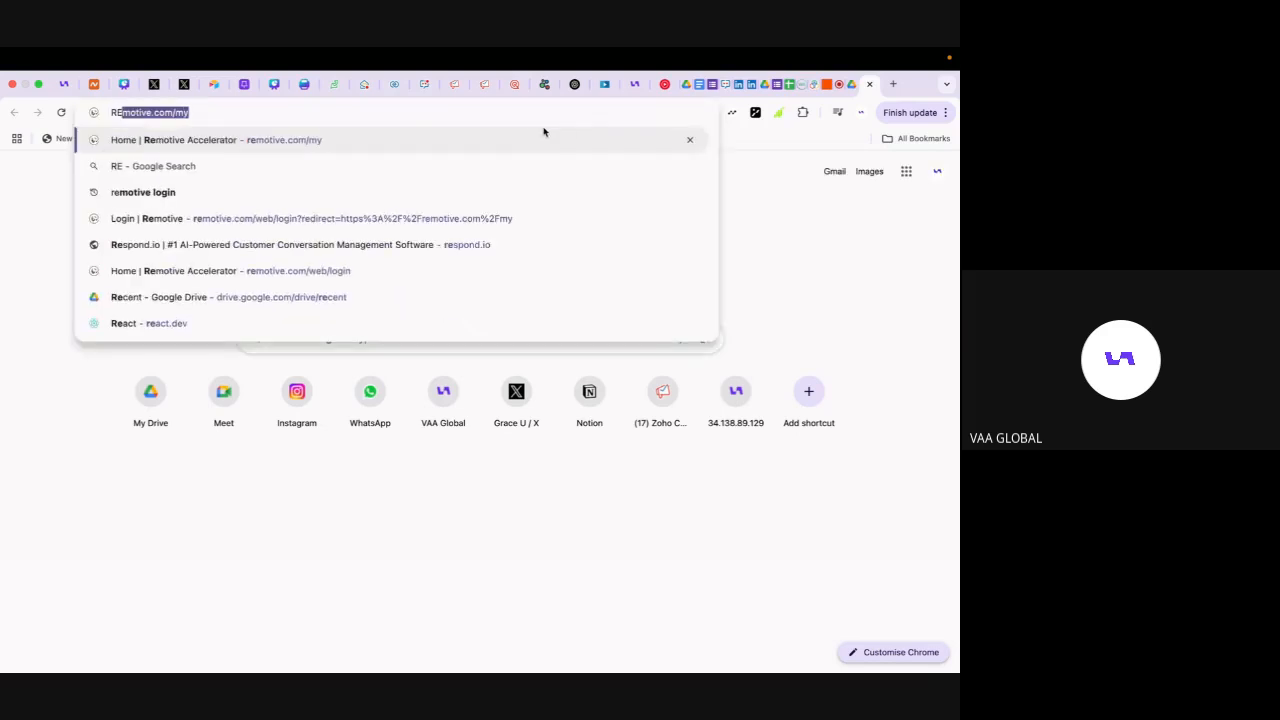
key(Right)
key(BackSpace)
key(BackSpace)
key(BackSpace)
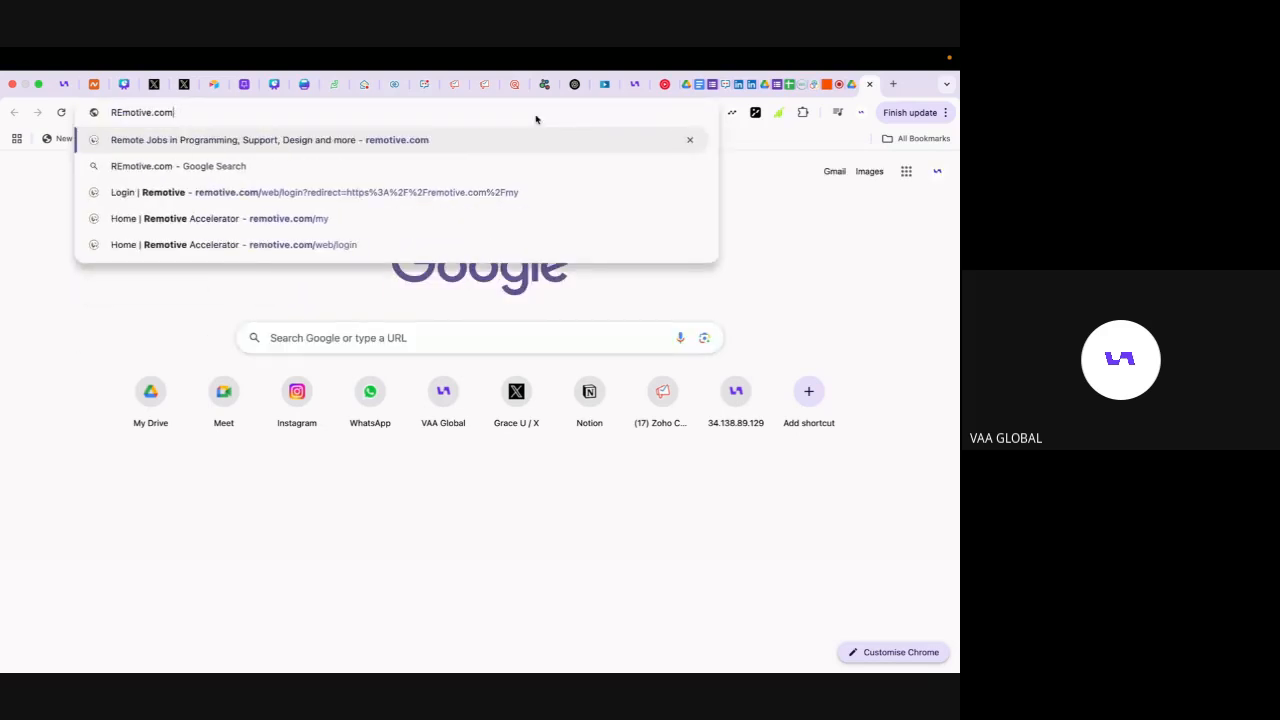
key(Return)
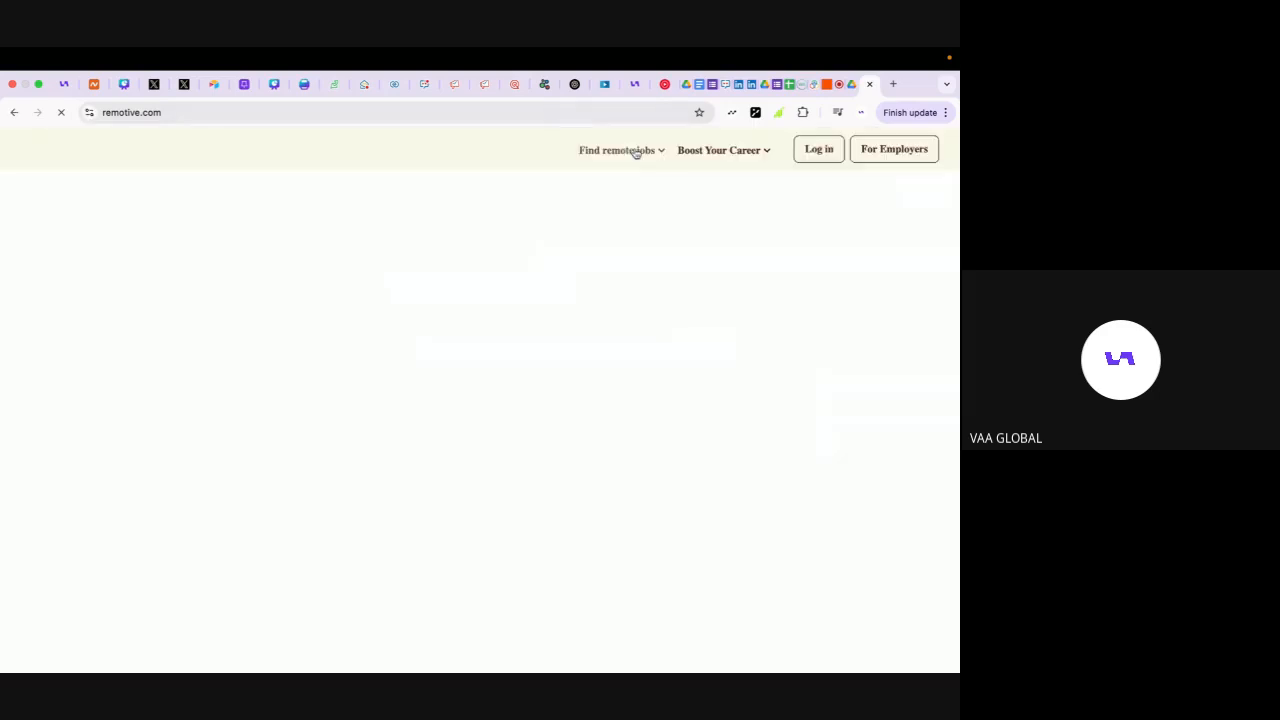
click(825, 150)
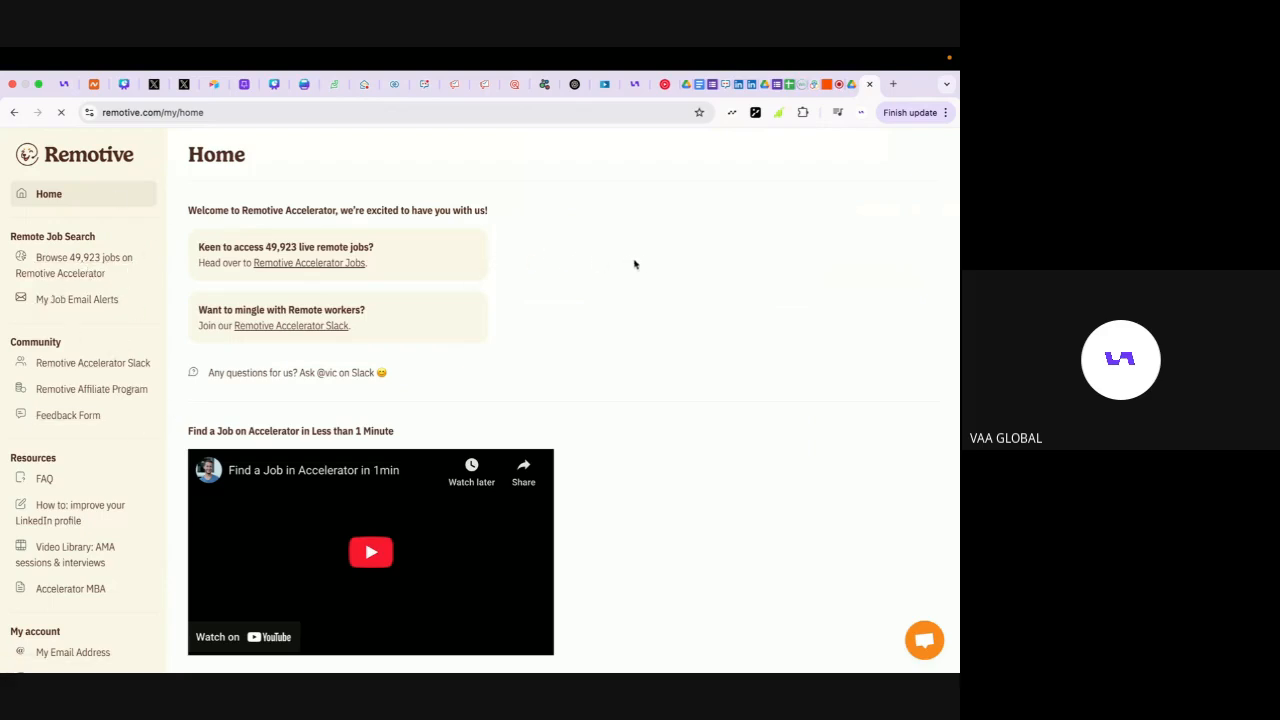
- Switch to the Google Meet call, mute the microphone and stop presenting the screen
click(839, 84)
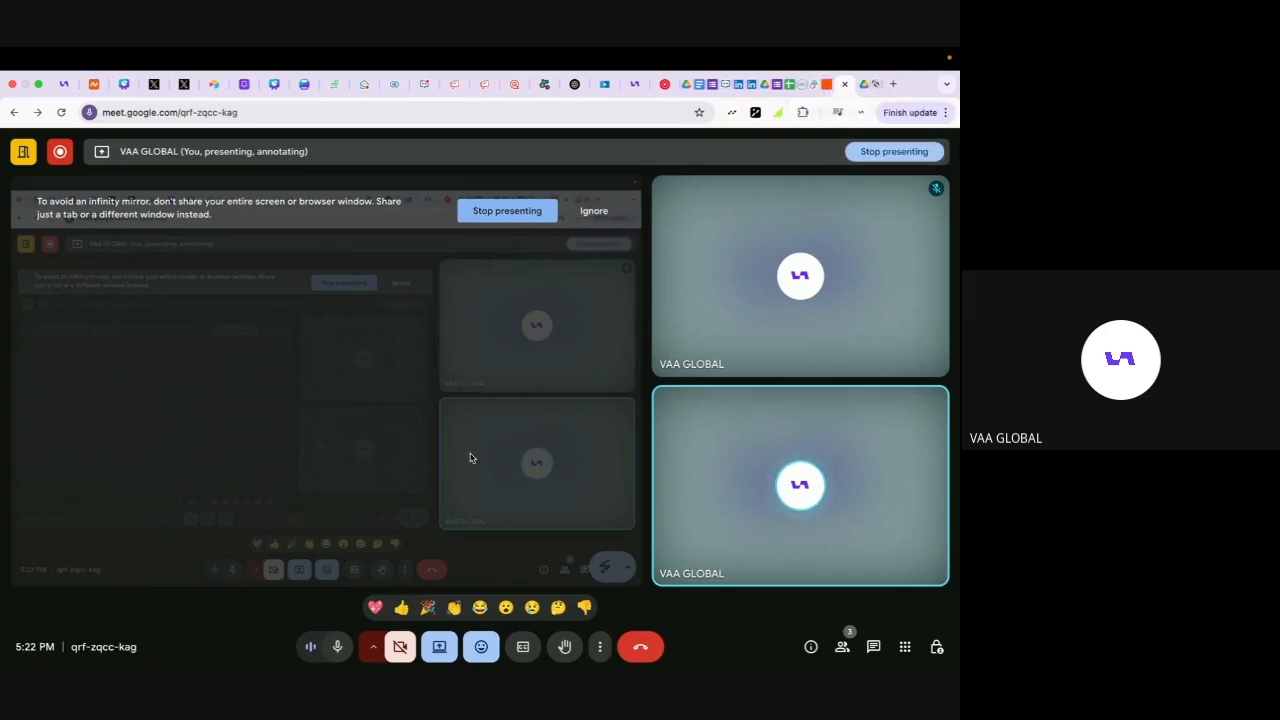
click(337, 646)
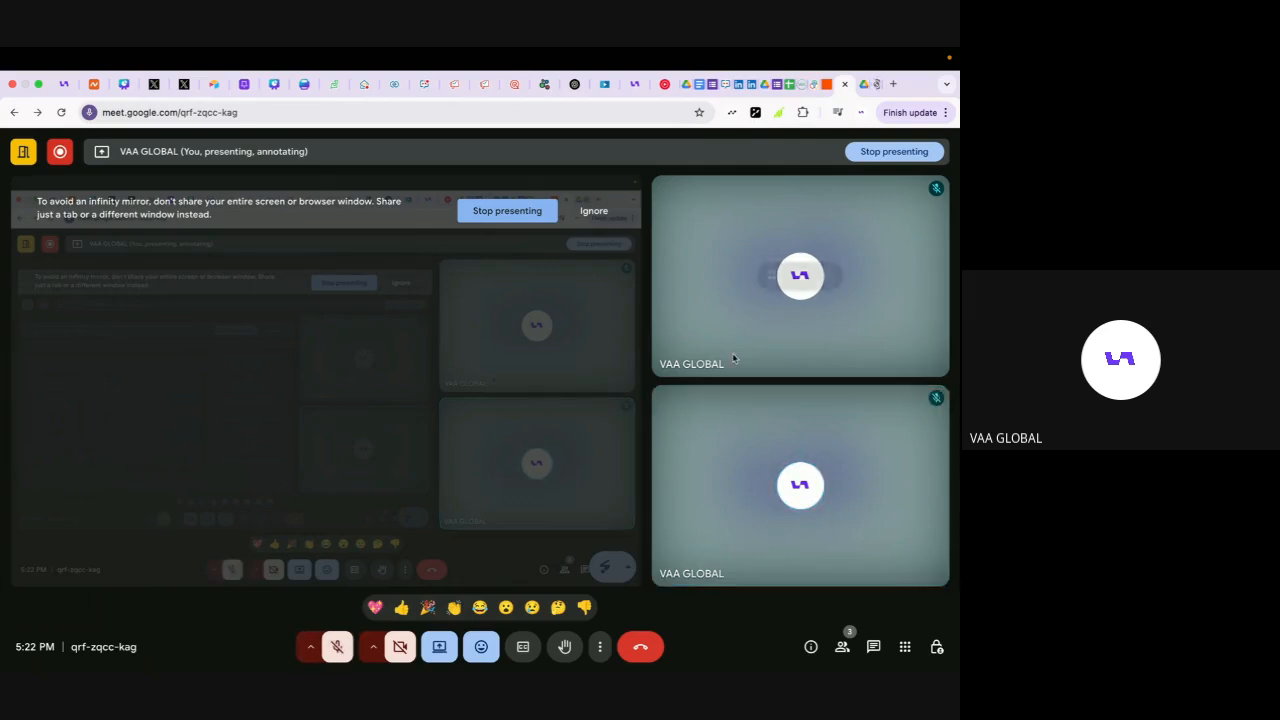
click(886, 154)
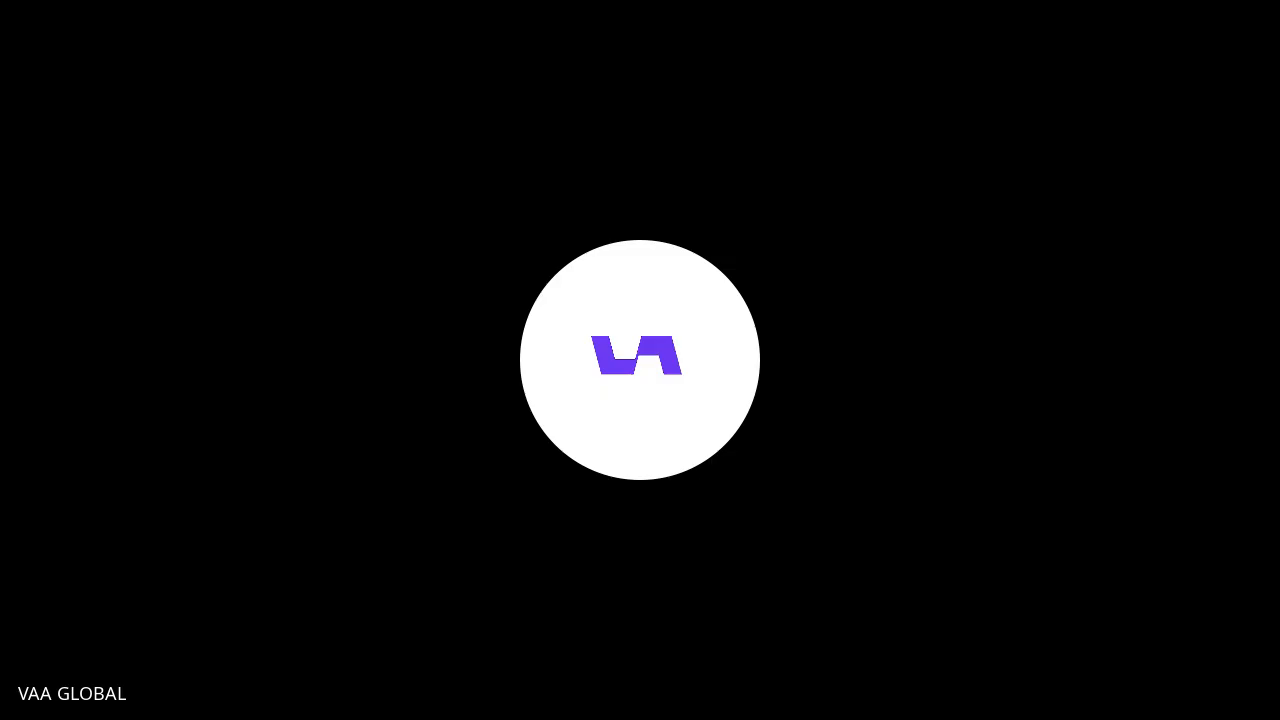